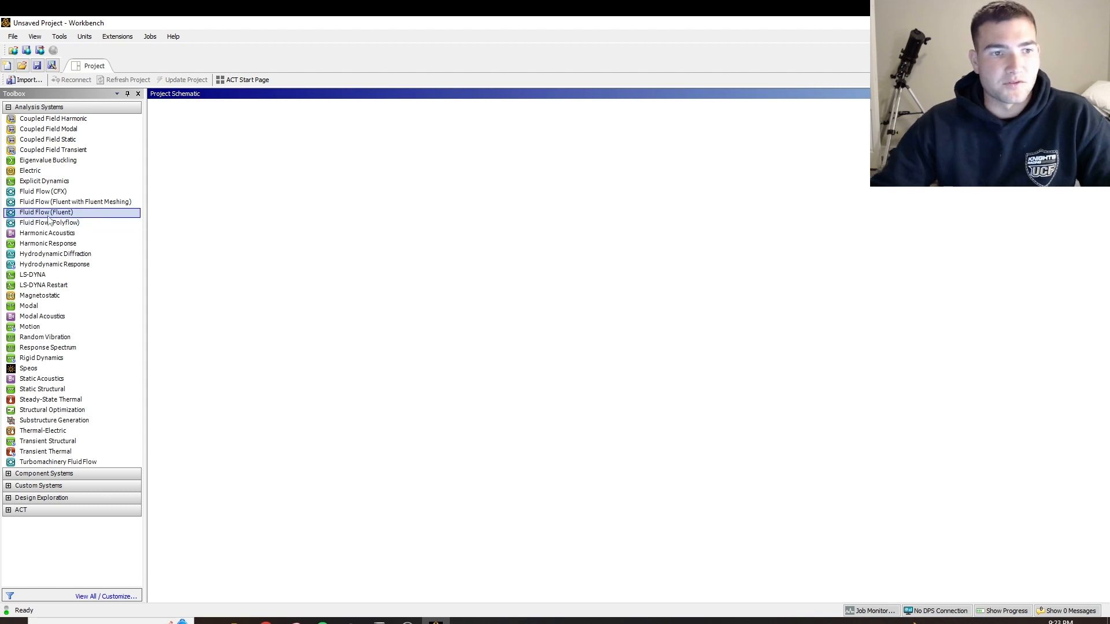
Add a Fluid Flow (Fluent) system to the project schematic and create its geometry in DesignModeler
{"action": "left_click_drag", "start_coordinate": [46, 214], "coordinate": [235, 191]}
{"action": "left_click", "coordinate": [245, 153]}
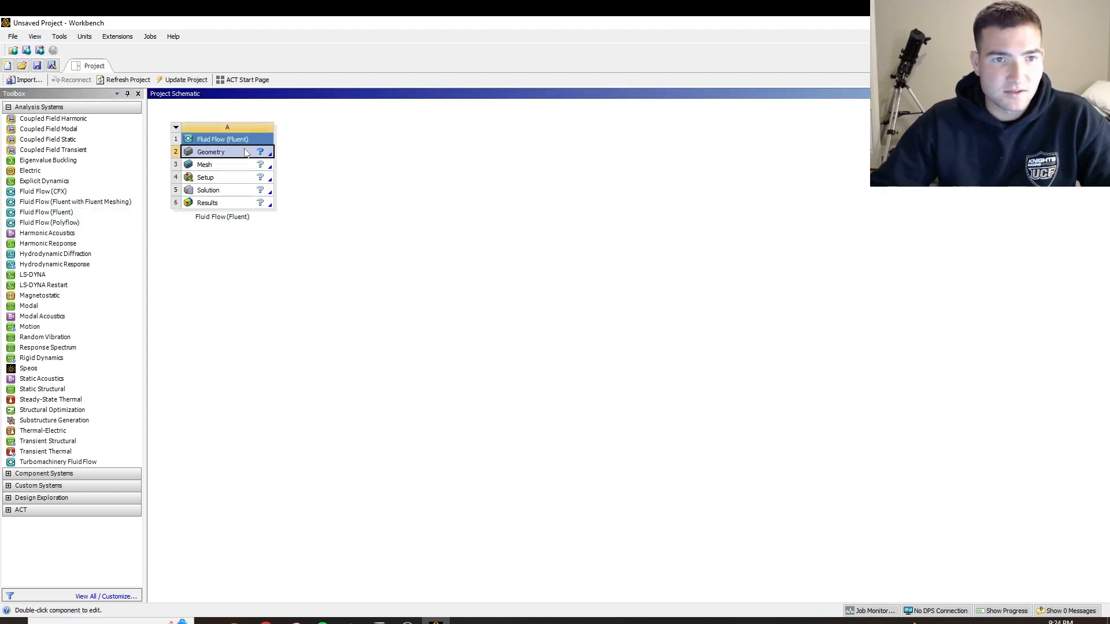
{"action": "right_click", "coordinate": [244, 153]}
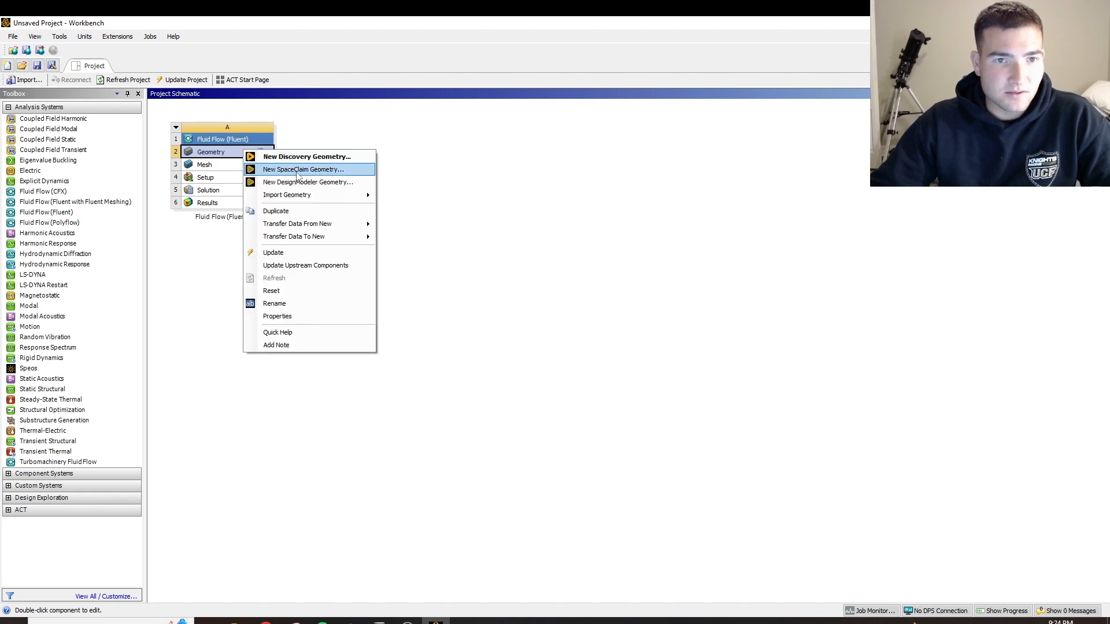
{"action": "left_click", "coordinate": [315, 184]}
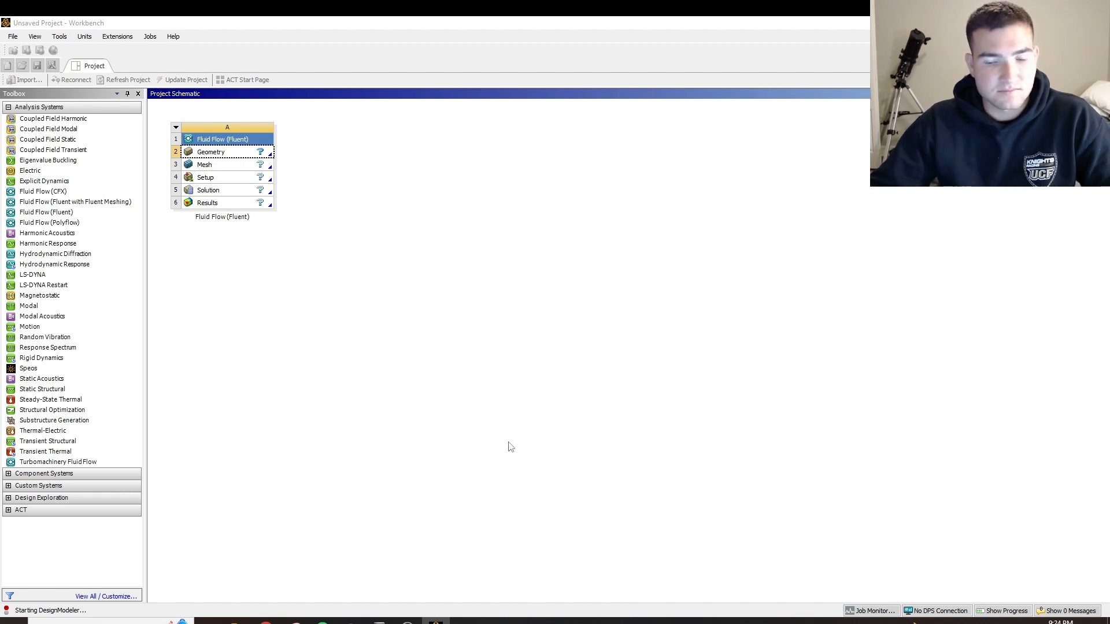
{"action": "left_click", "coordinate": [407, 623]}
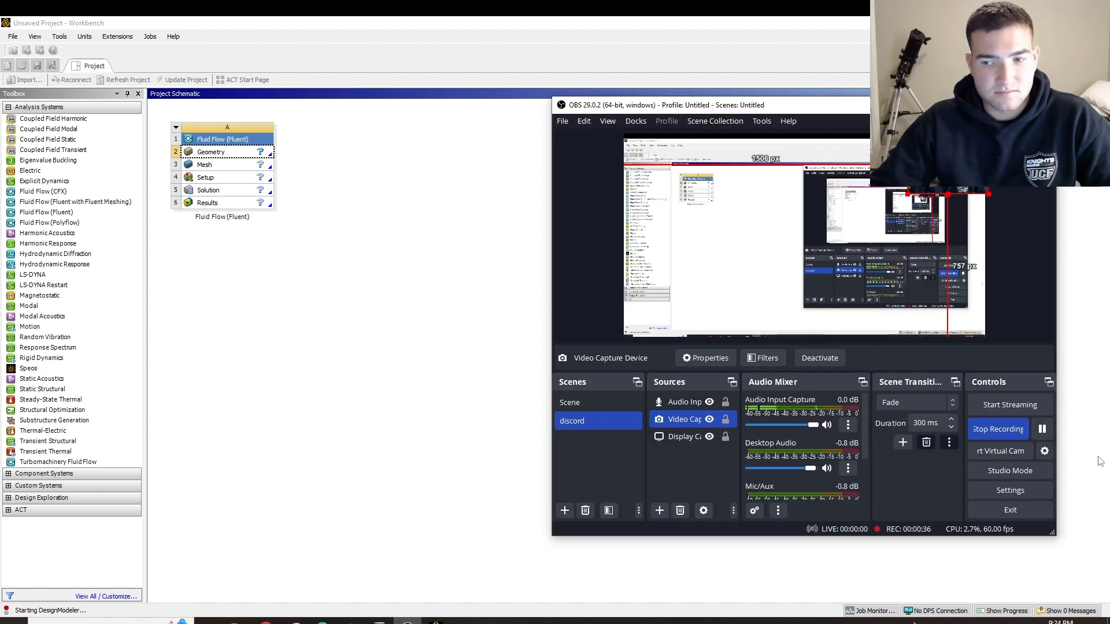
{"action": "left_click", "coordinate": [1042, 428]}
Switch to DesignModeler, face the XY view and open sketching on XYPlane
{"action": "left_click", "coordinate": [464, 622]}
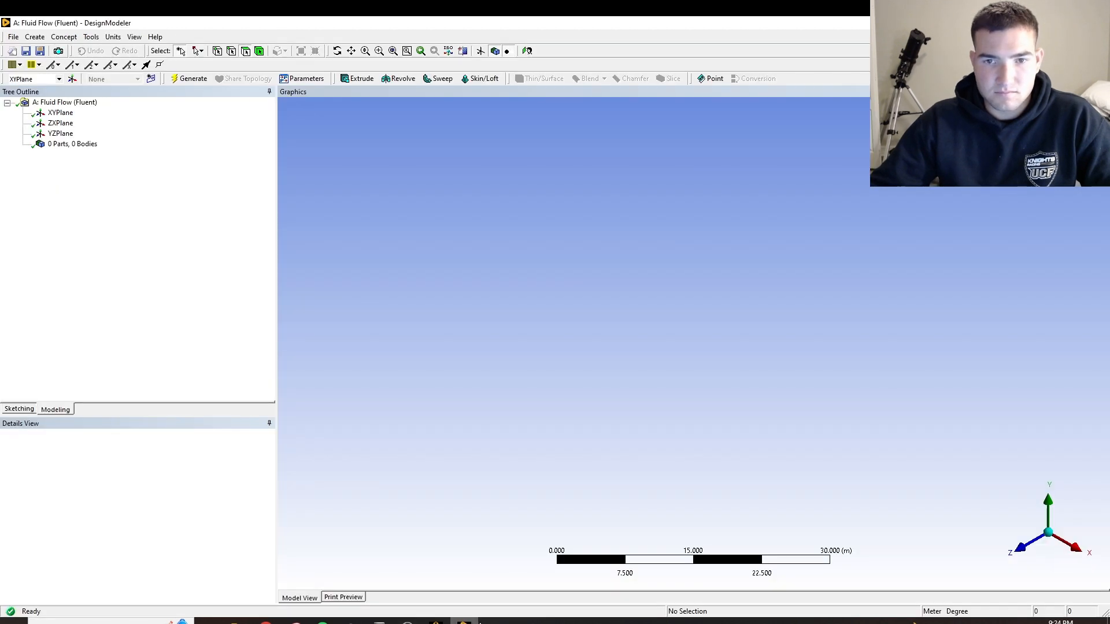
{"action": "left_click", "coordinate": [1044, 538]}
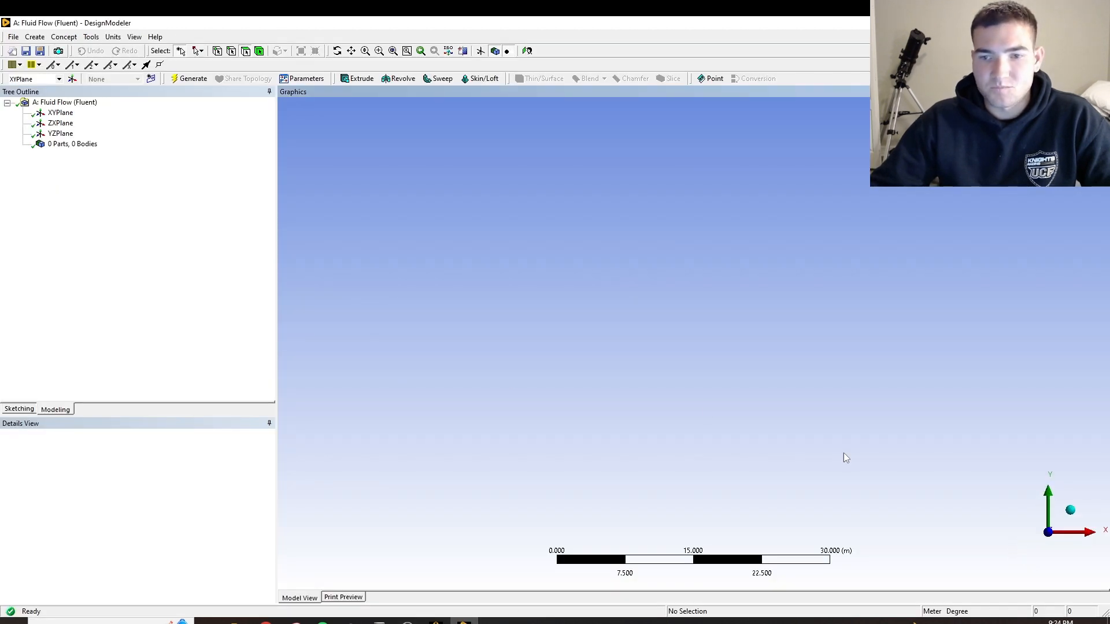
{"action": "left_click", "coordinate": [60, 112]}
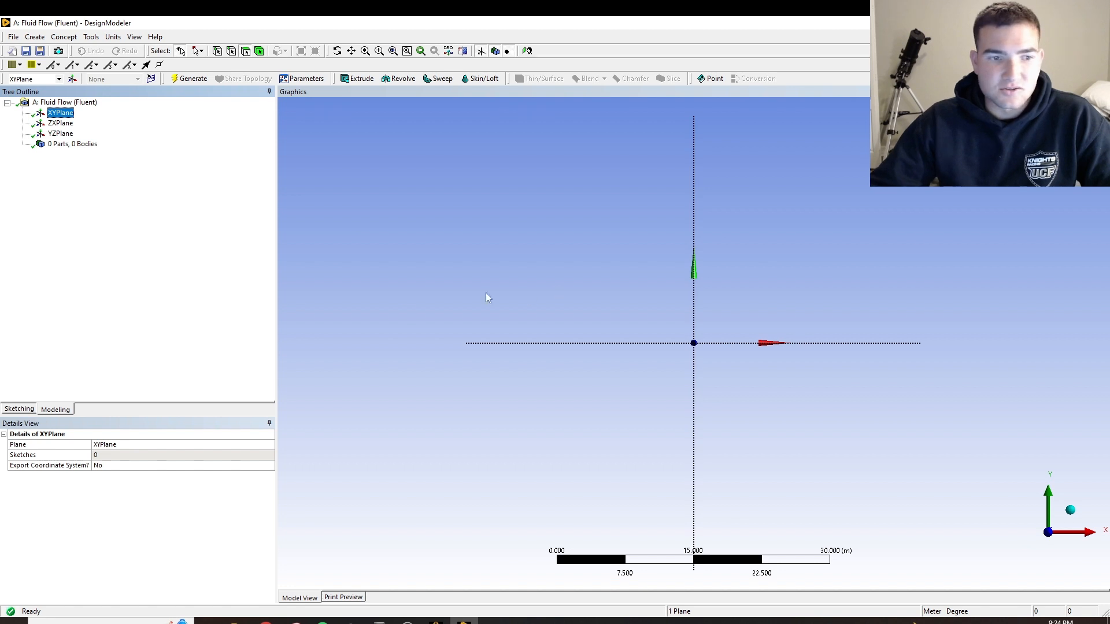
{"action": "left_click", "coordinate": [18, 409]}
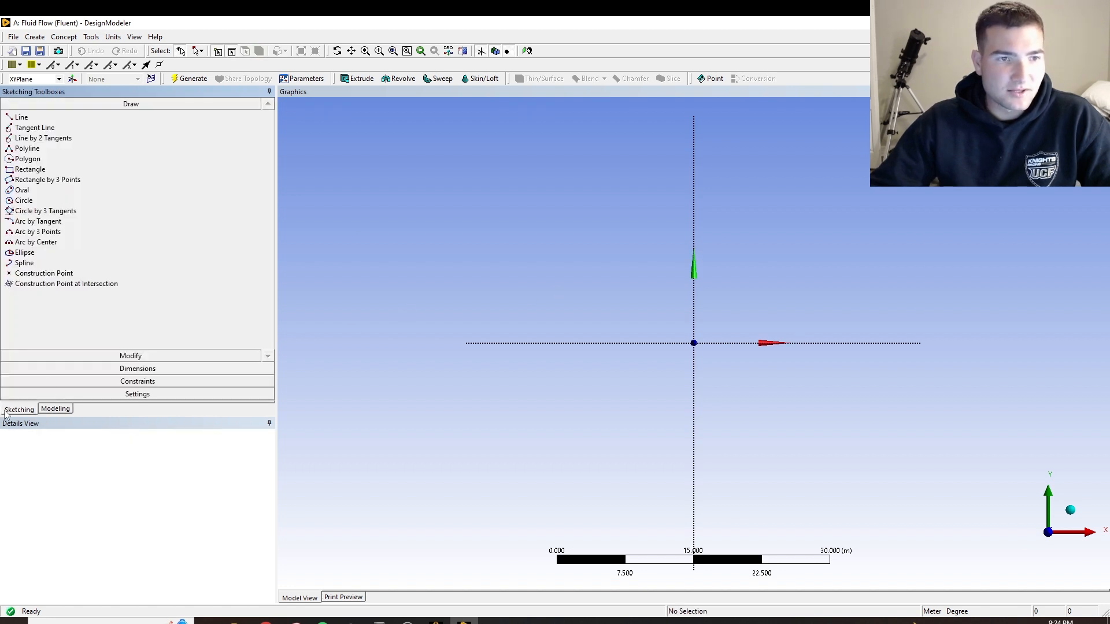
Draw two lines from the origin: about 17.4 m up the Y axis and about 17.8 m along the positive X axis
{"action": "left_click", "coordinate": [21, 117]}
{"action": "left_click", "coordinate": [694, 342]}
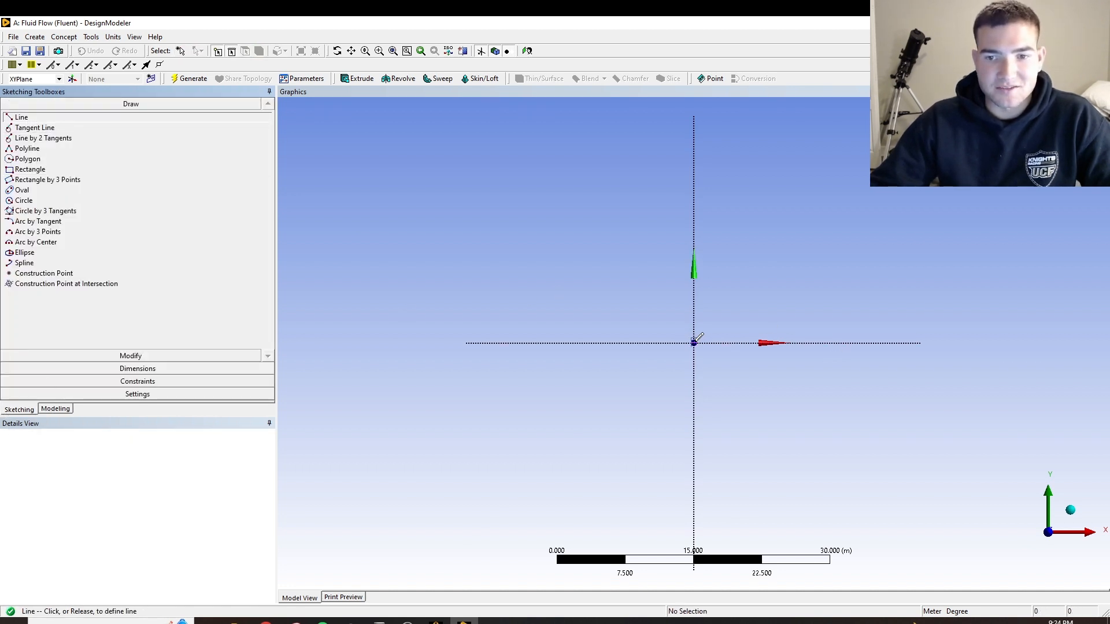
{"action": "left_click", "coordinate": [694, 184]}
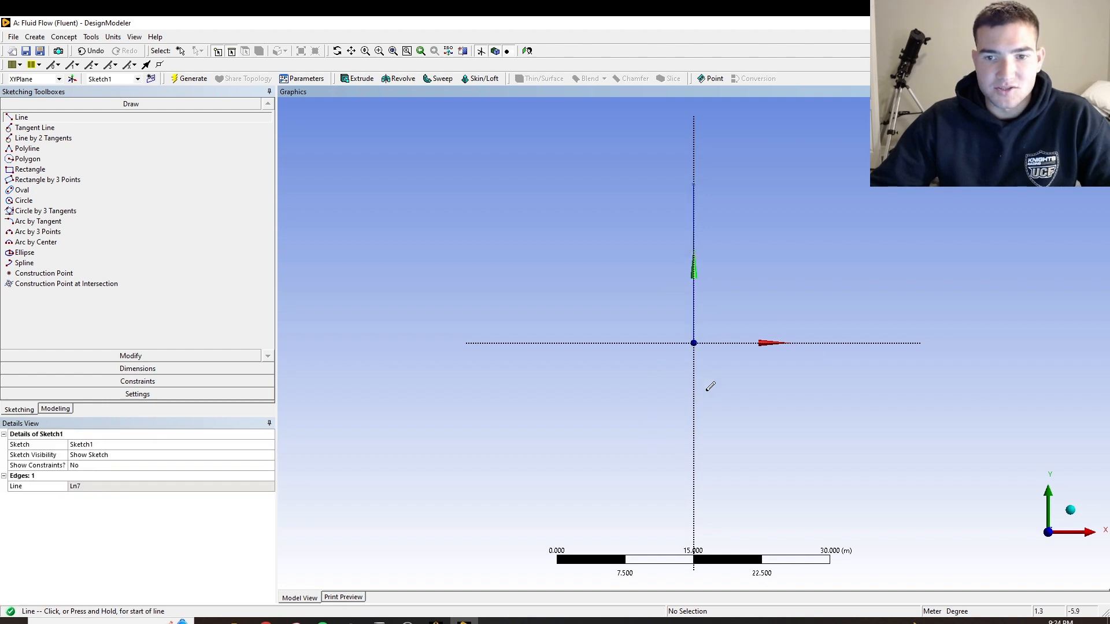
{"action": "left_click", "coordinate": [694, 343]}
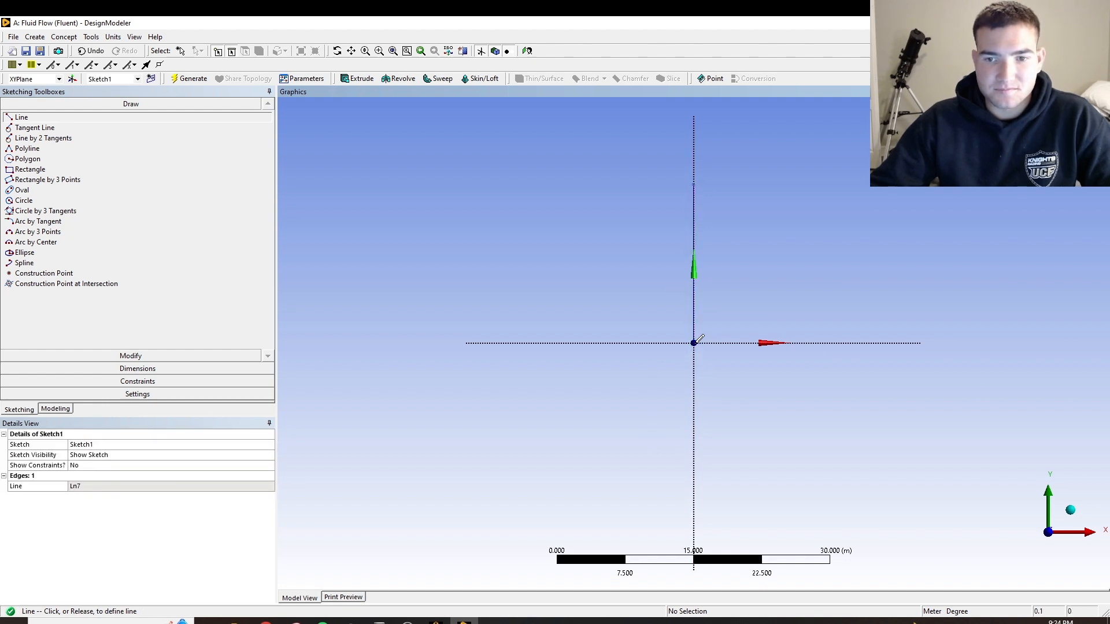
{"action": "left_click", "coordinate": [857, 342]}
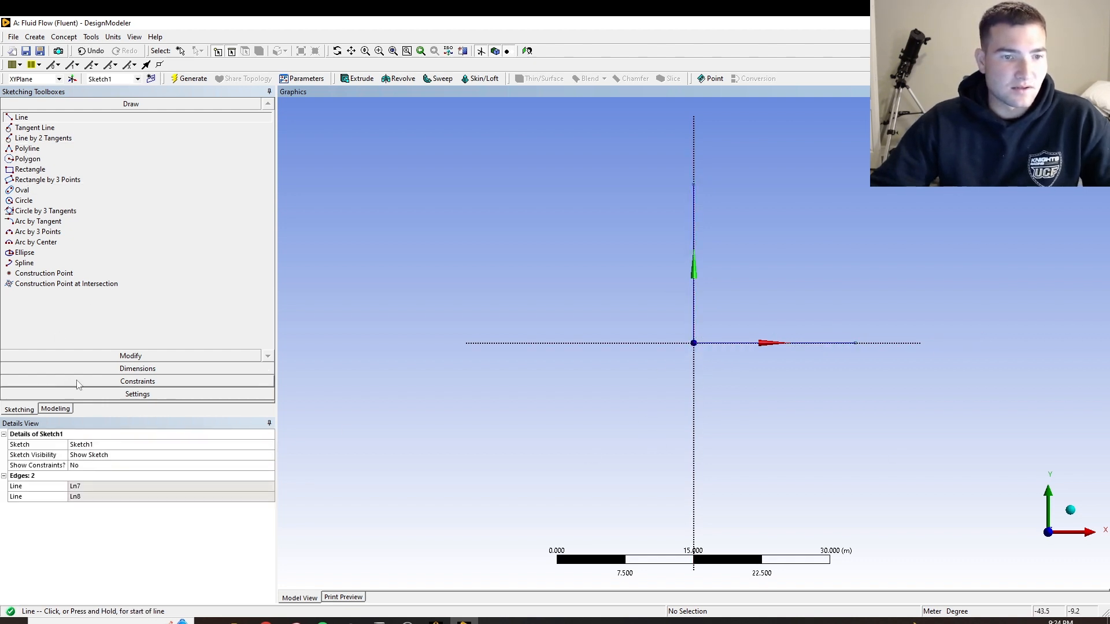
Add general dimensions for the lengths of the vertical and horizontal lines
{"action": "left_click", "coordinate": [75, 355]}
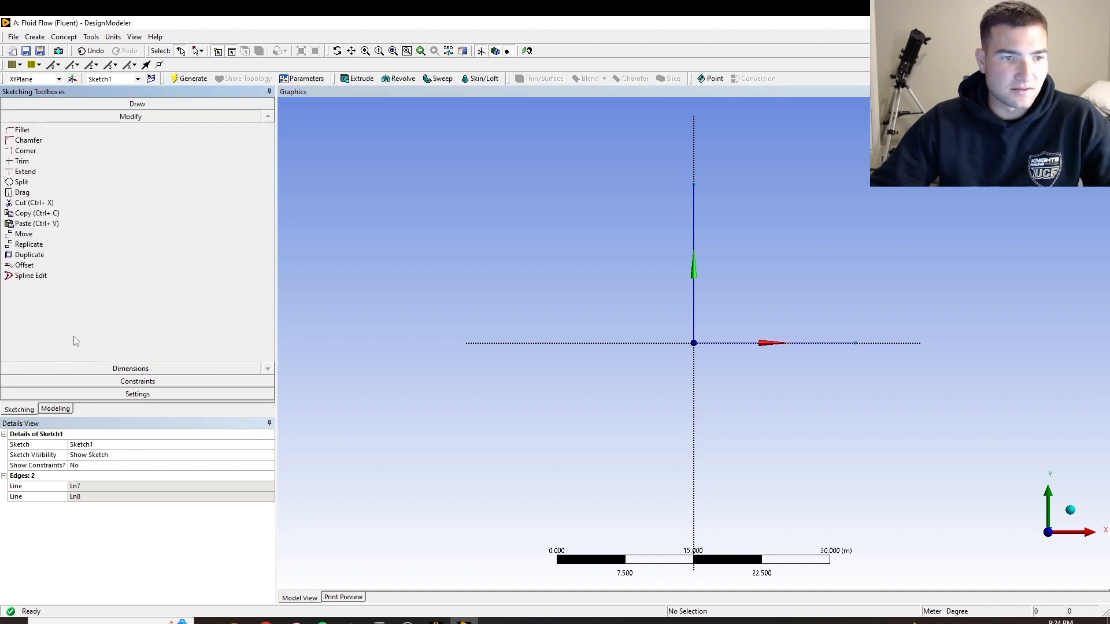
{"action": "left_click", "coordinate": [177, 369]}
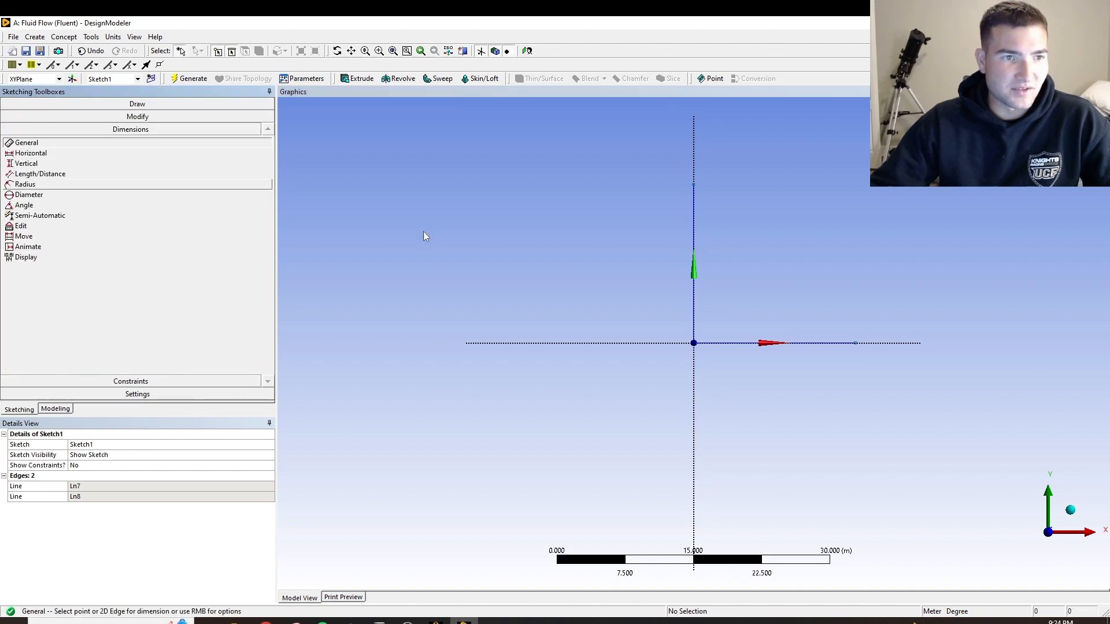
{"action": "left_click", "coordinate": [695, 267]}
{"action": "left_click", "coordinate": [740, 289]}
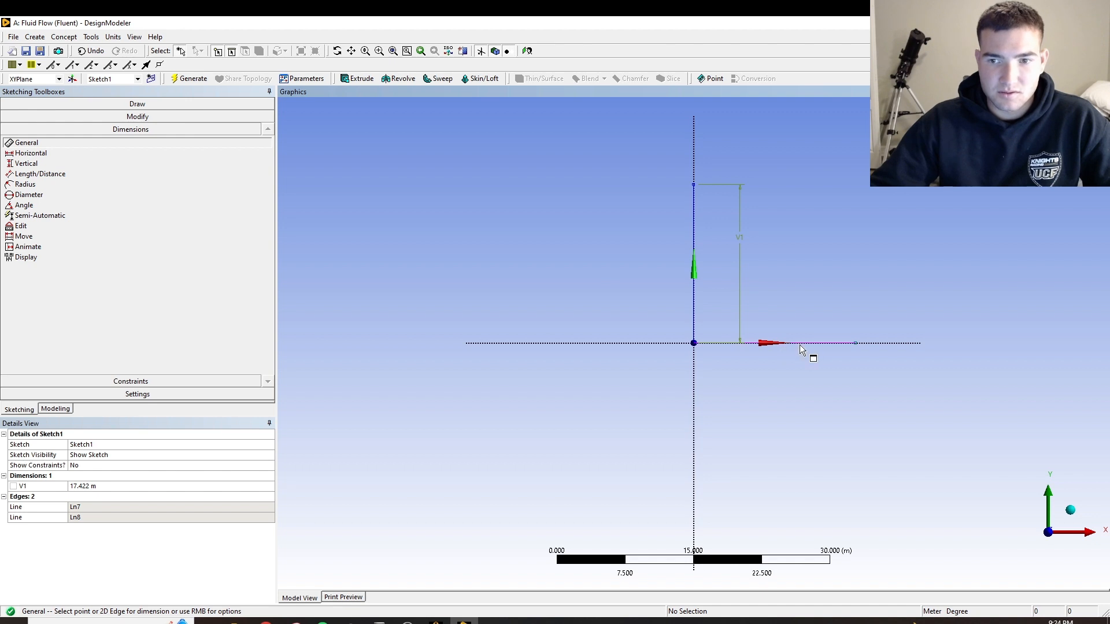
{"action": "left_click", "coordinate": [801, 345]}
{"action": "left_click", "coordinate": [759, 403]}
Set both the horizontal dimension H2 and the vertical dimension V1 to 30 m
{"action": "left_click", "coordinate": [92, 486]}
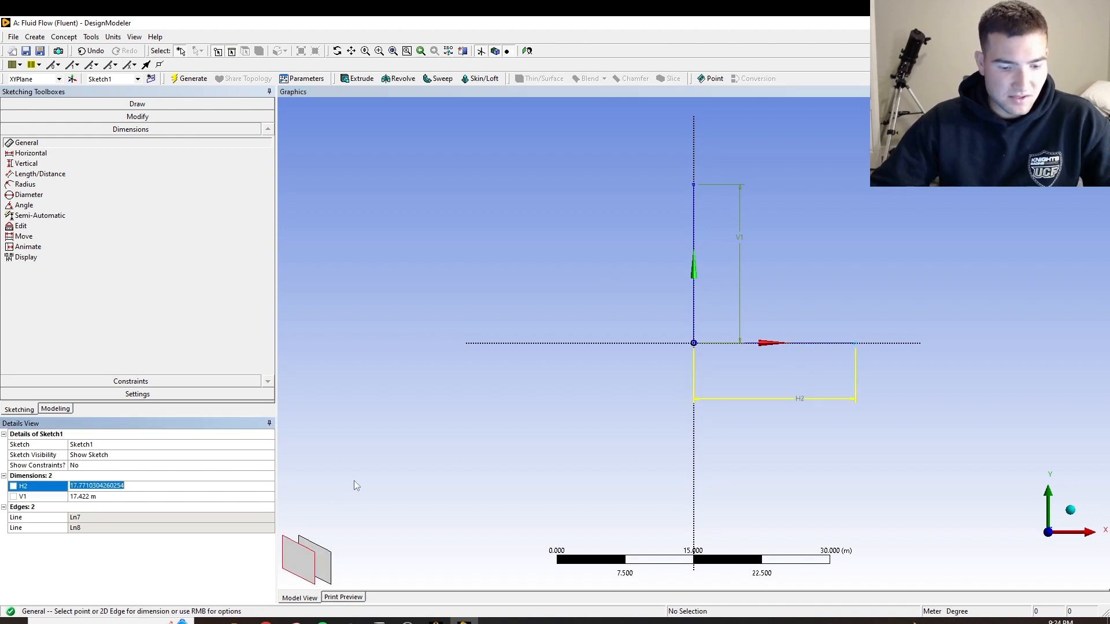
{"action": "type", "text": "30"}
{"action": "key", "text": "Return"}
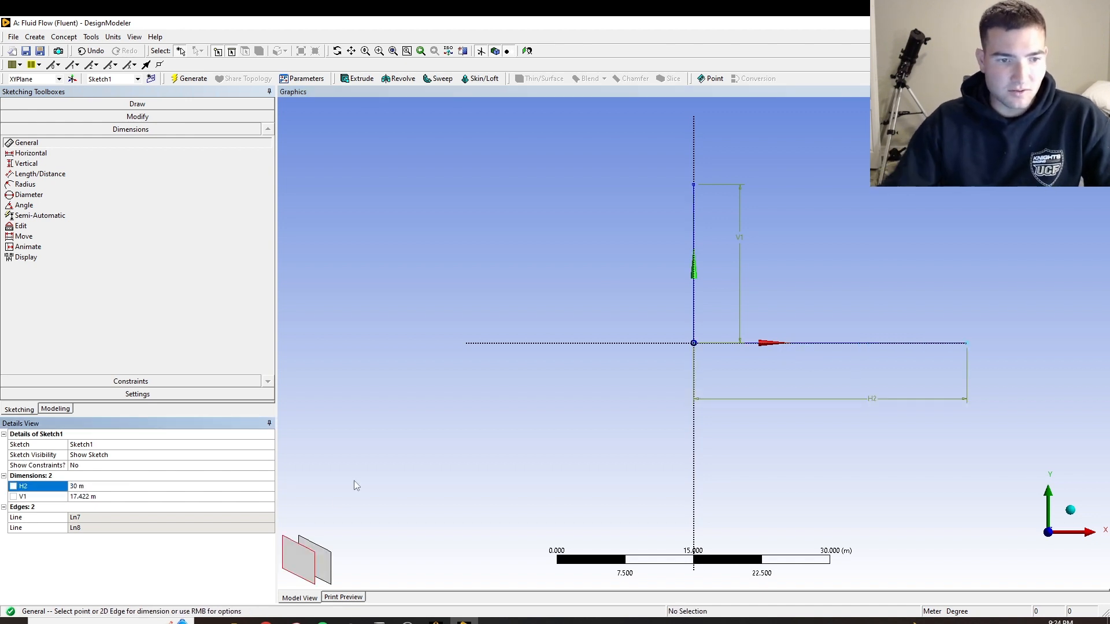
{"action": "left_click", "coordinate": [114, 496]}
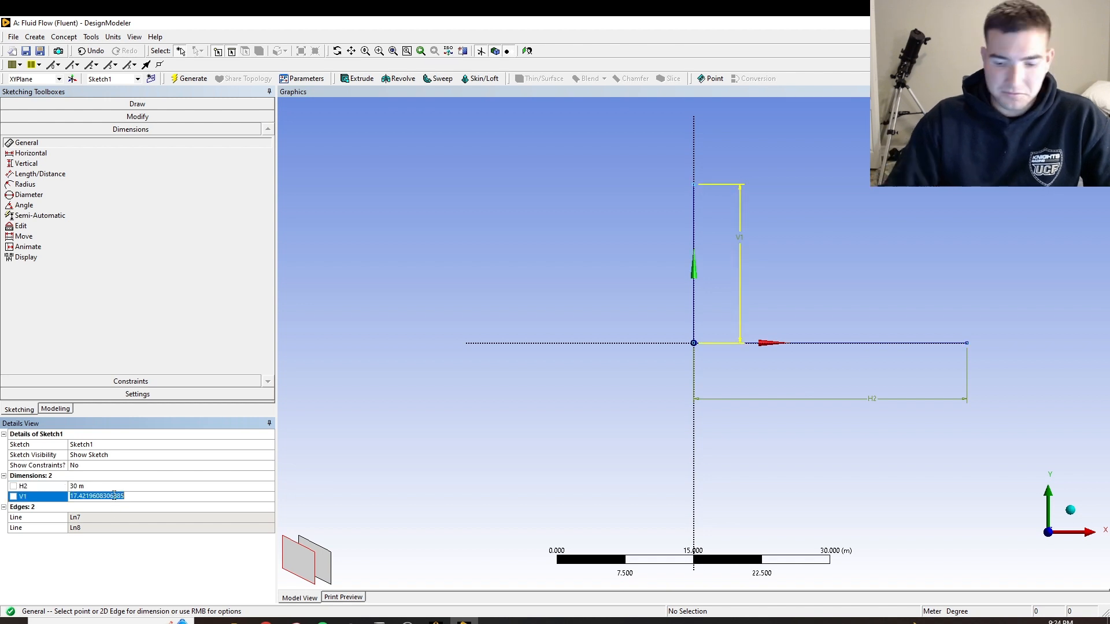
{"action": "type", "text": "30"}
{"action": "key", "text": "Return"}
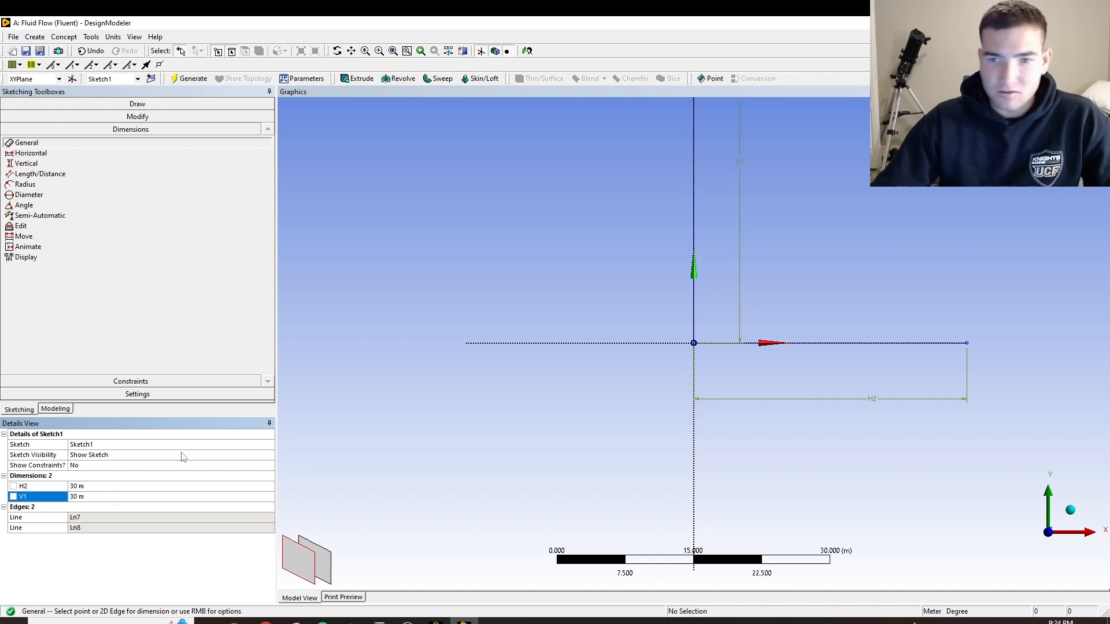
Draw a rectangle around the origin that encloses both 30 m lines
{"action": "scroll", "coordinate": [771, 365], "scroll_direction": "down", "scroll_amount": 4}
{"action": "scroll", "coordinate": [727, 232], "scroll_direction": "up", "scroll_amount": 2}
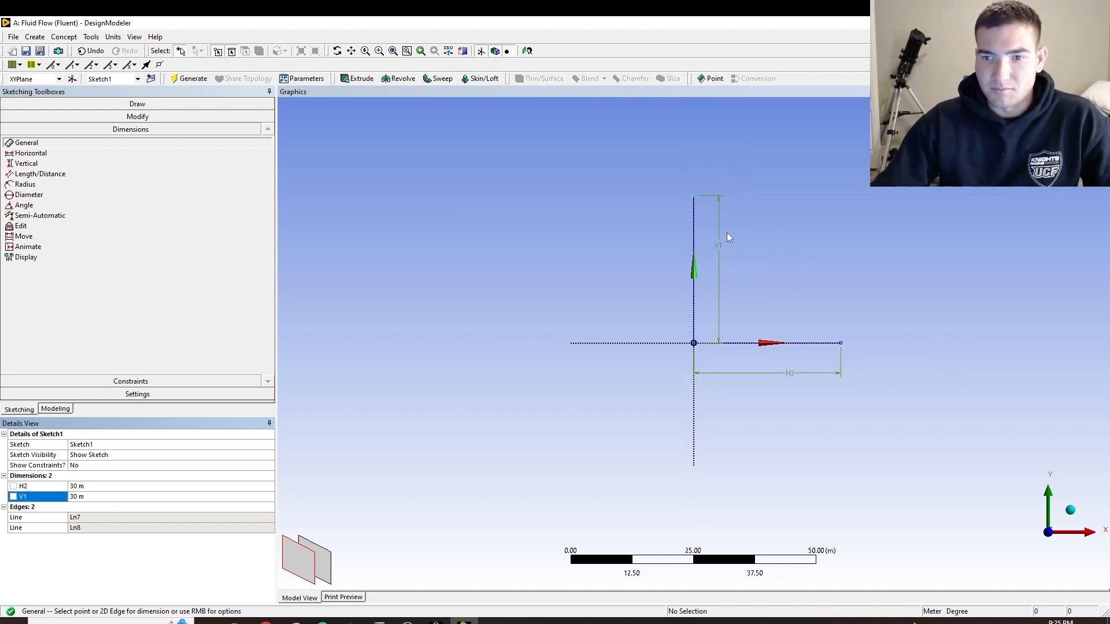
{"action": "left_click", "coordinate": [110, 116]}
{"action": "left_click", "coordinate": [105, 108]}
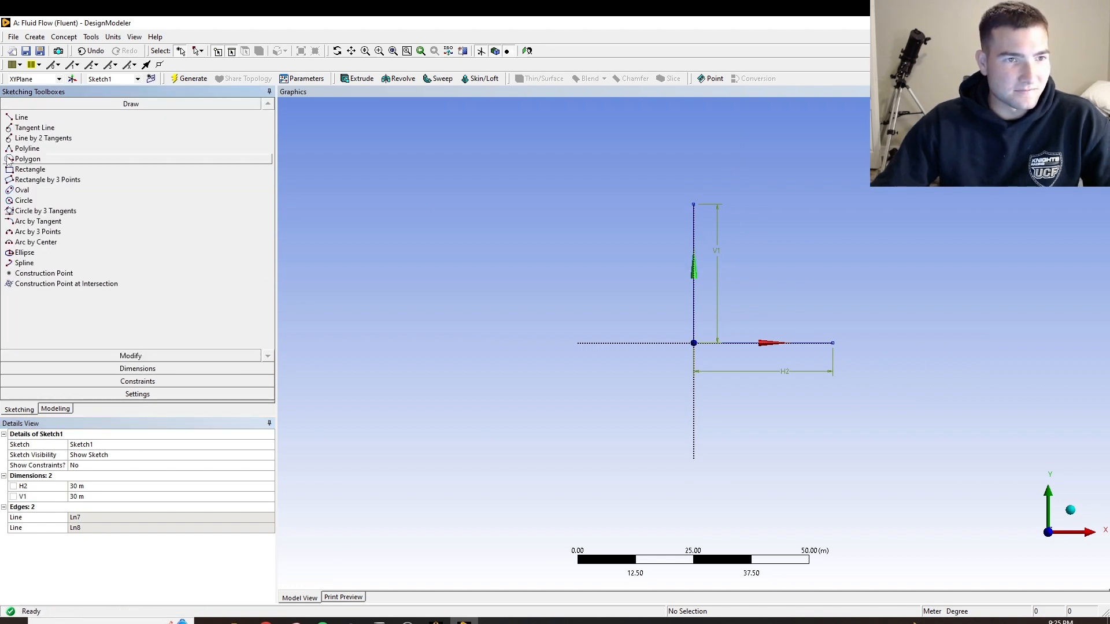
{"action": "left_click", "coordinate": [30, 169]}
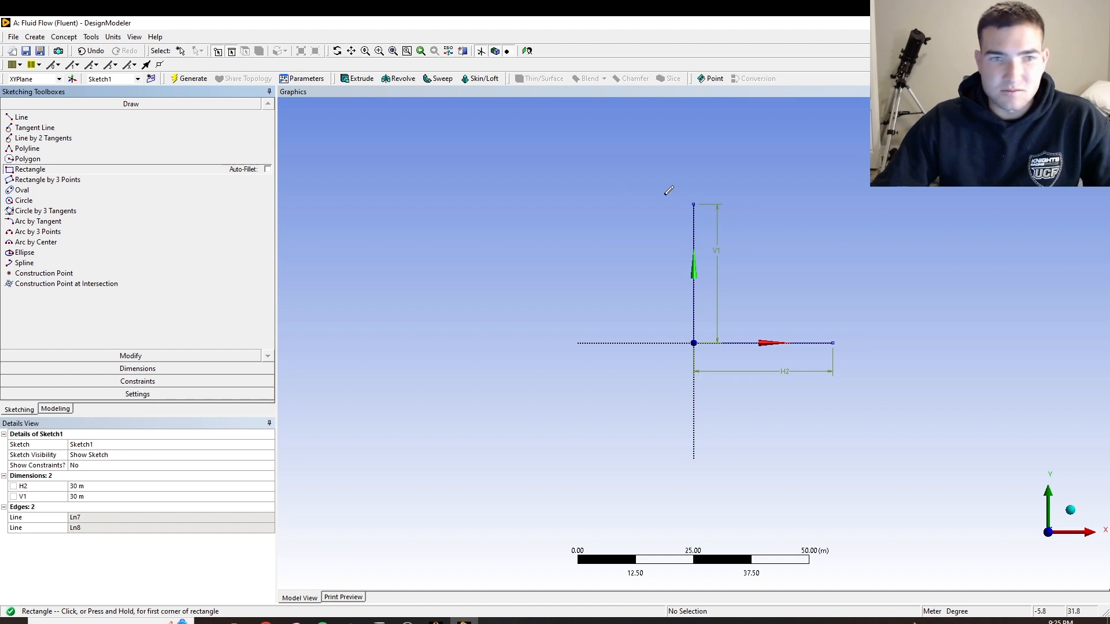
{"action": "left_click", "coordinate": [570, 199]}
{"action": "left_click", "coordinate": [879, 479]}
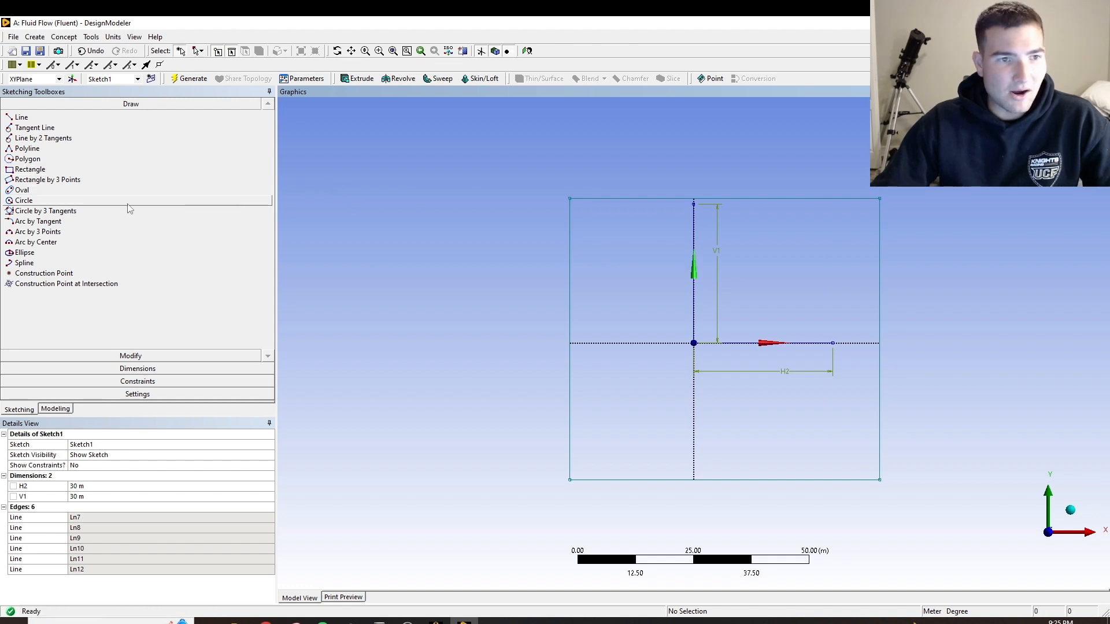
Apply Midpoint constraints between the vertical line's upper end and the rectangle's top edge, and between the horizontal line's outer end and the right edge
{"action": "left_click", "coordinate": [121, 381]}
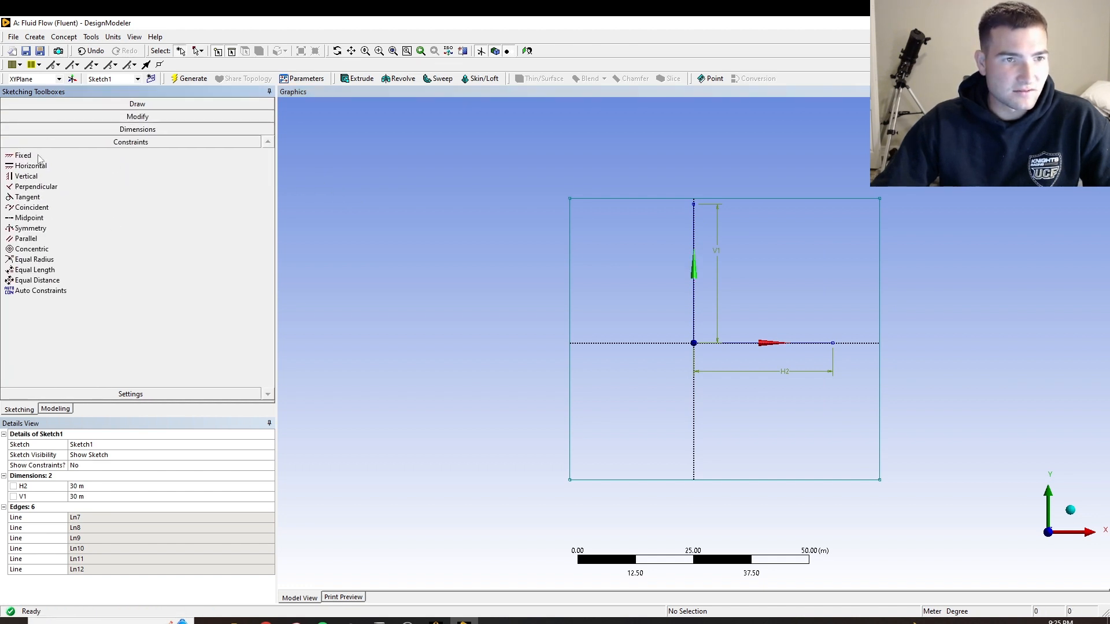
{"action": "left_click", "coordinate": [39, 218]}
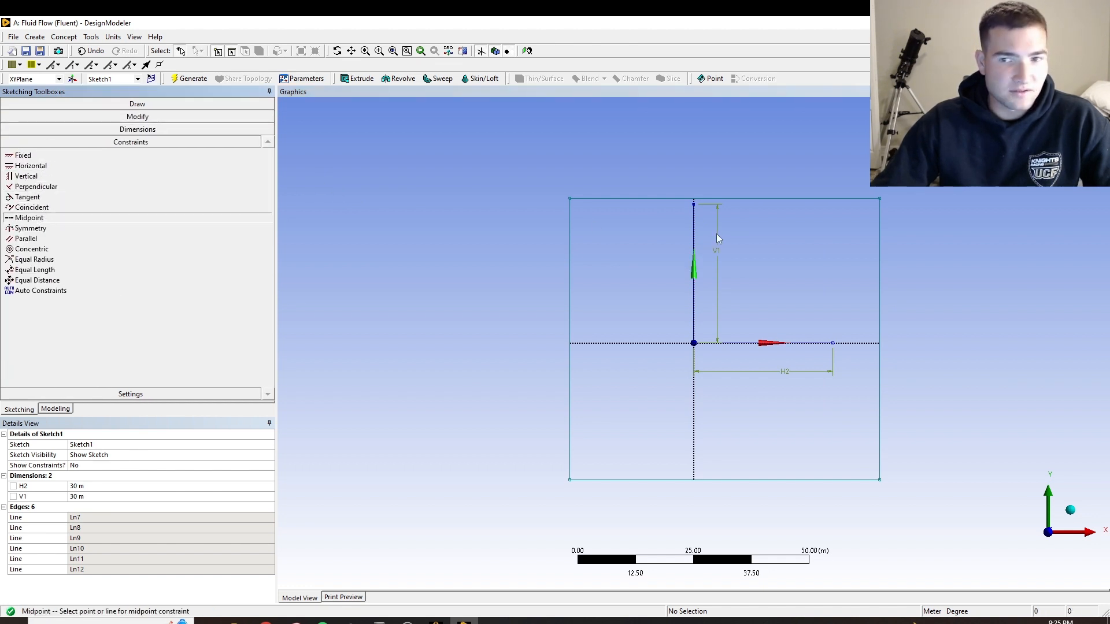
{"action": "left_click", "coordinate": [694, 204]}
{"action": "left_click", "coordinate": [706, 199]}
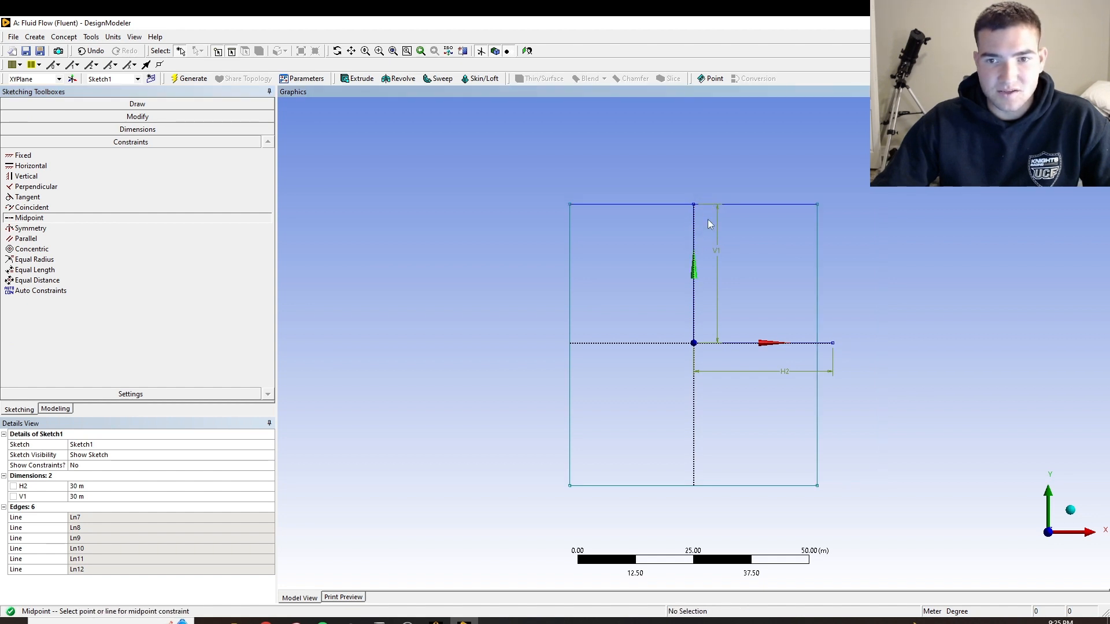
{"action": "left_click", "coordinate": [833, 344]}
{"action": "left_click", "coordinate": [817, 334]}
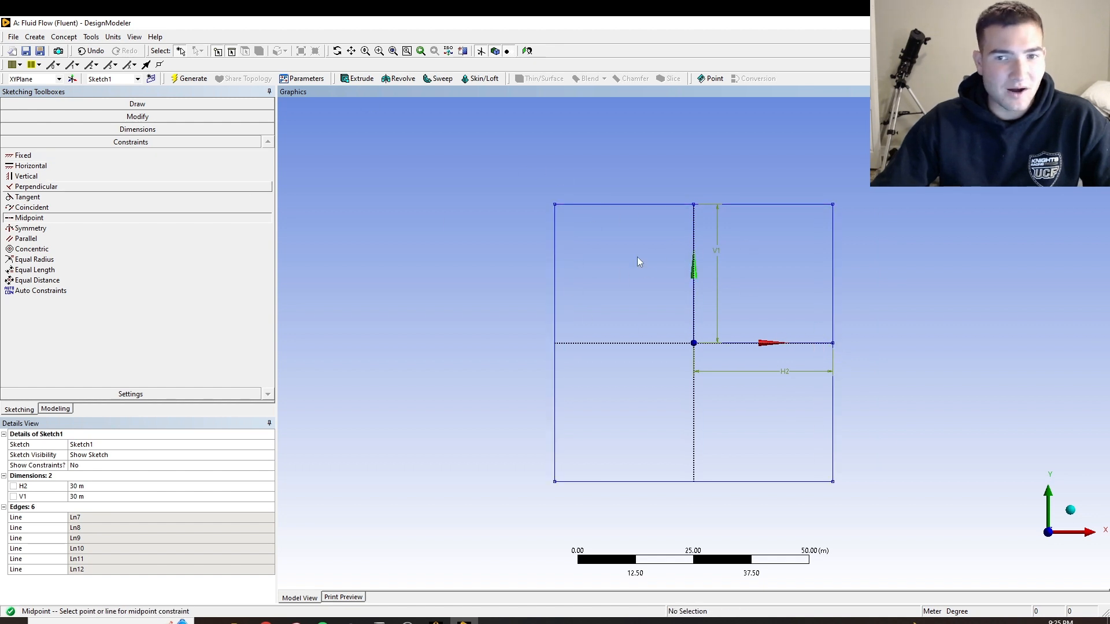
{"action": "key", "text": "Escape"}
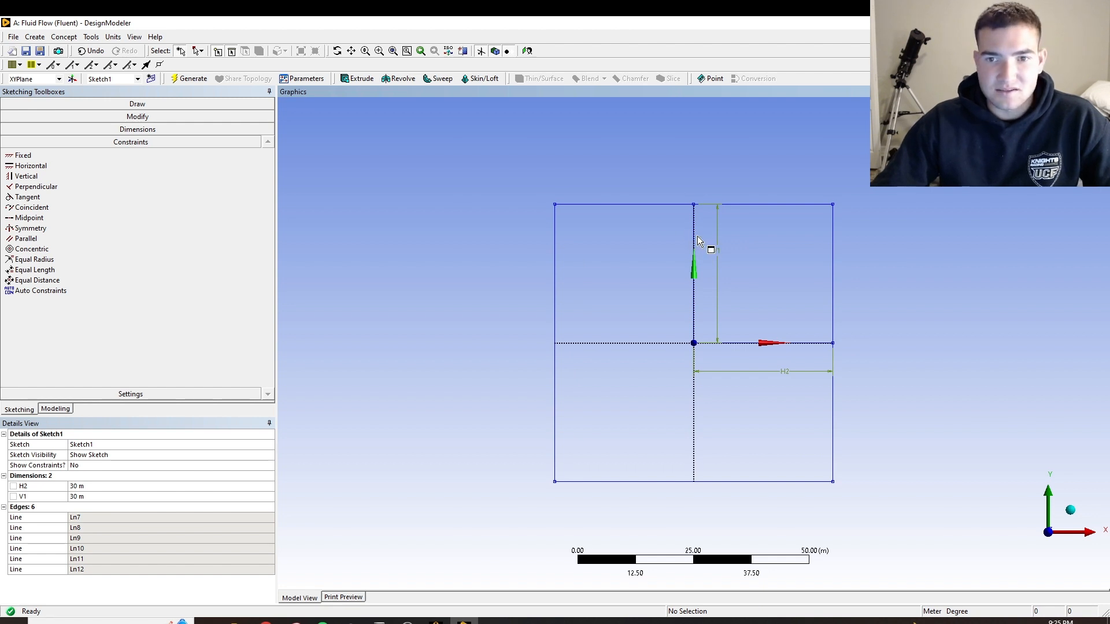
Delete the vertical and horizontal helper lines inside the rectangle, leaving only its four edges
{"action": "left_click", "coordinate": [695, 239]}
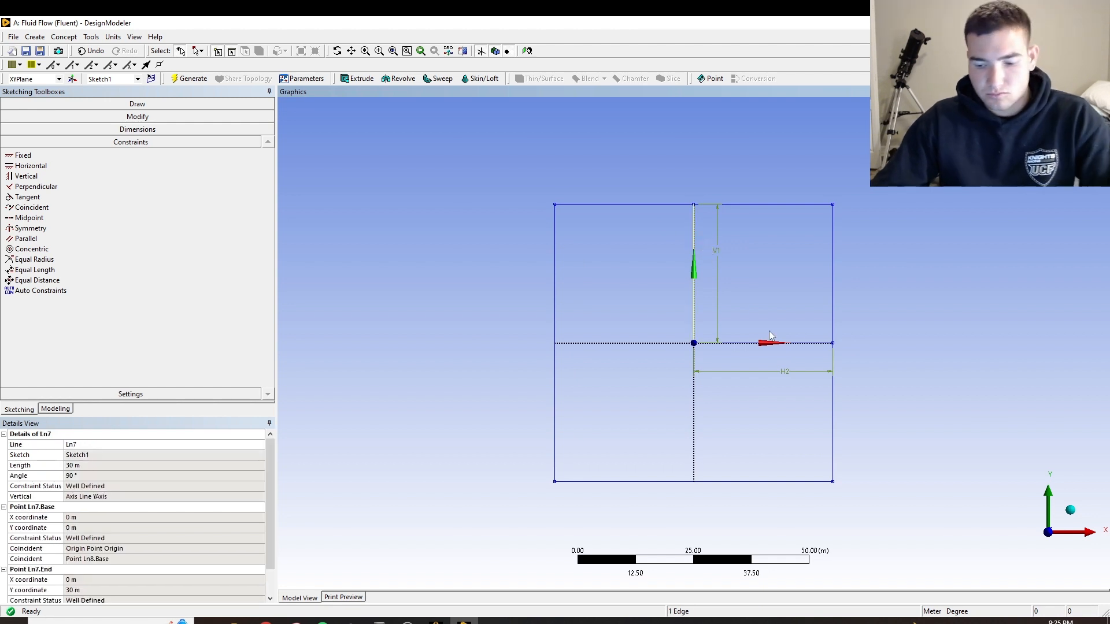
{"action": "left_click", "coordinate": [772, 349]}
{"action": "left_click", "coordinate": [782, 344]}
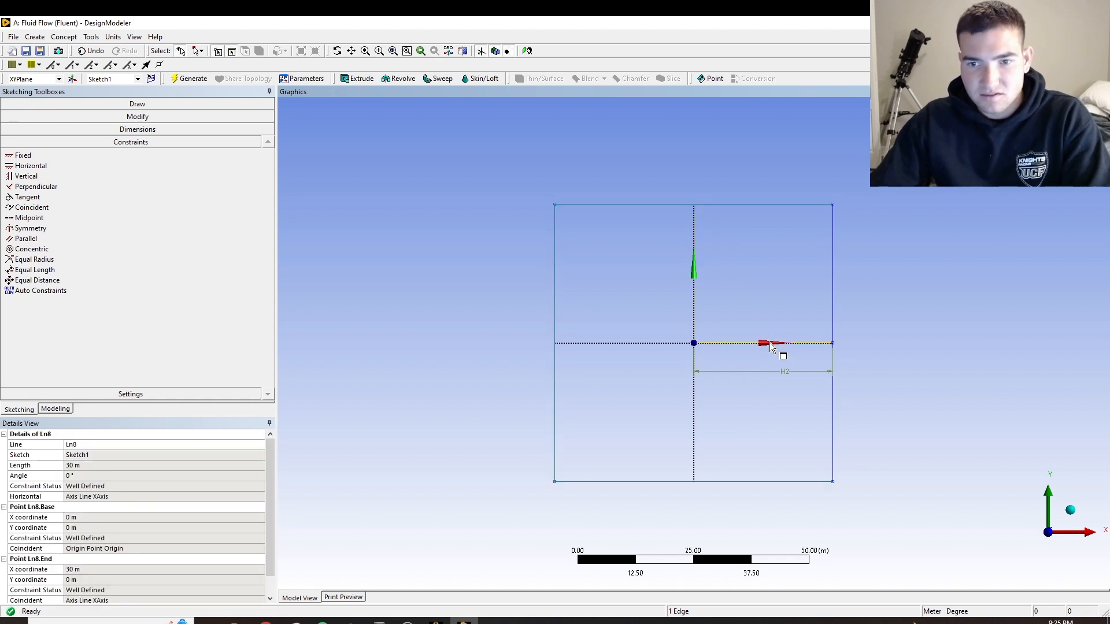
{"action": "left_click", "coordinate": [475, 345]}
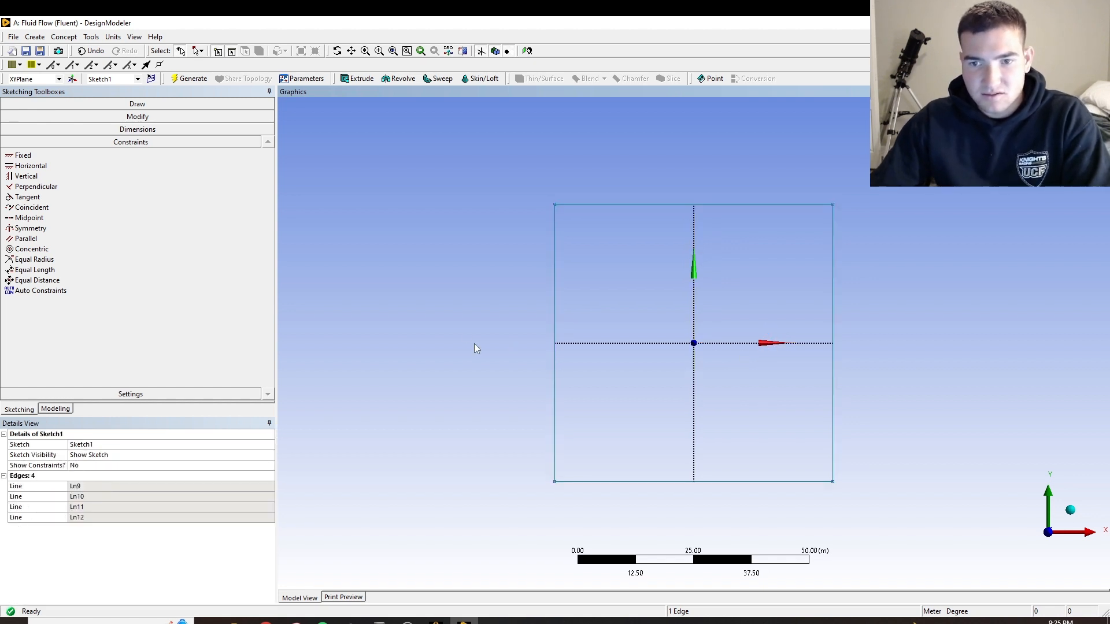
Draw a circle of about 10 m radius centred on the origin inside the square
{"action": "left_click", "coordinate": [127, 104]}
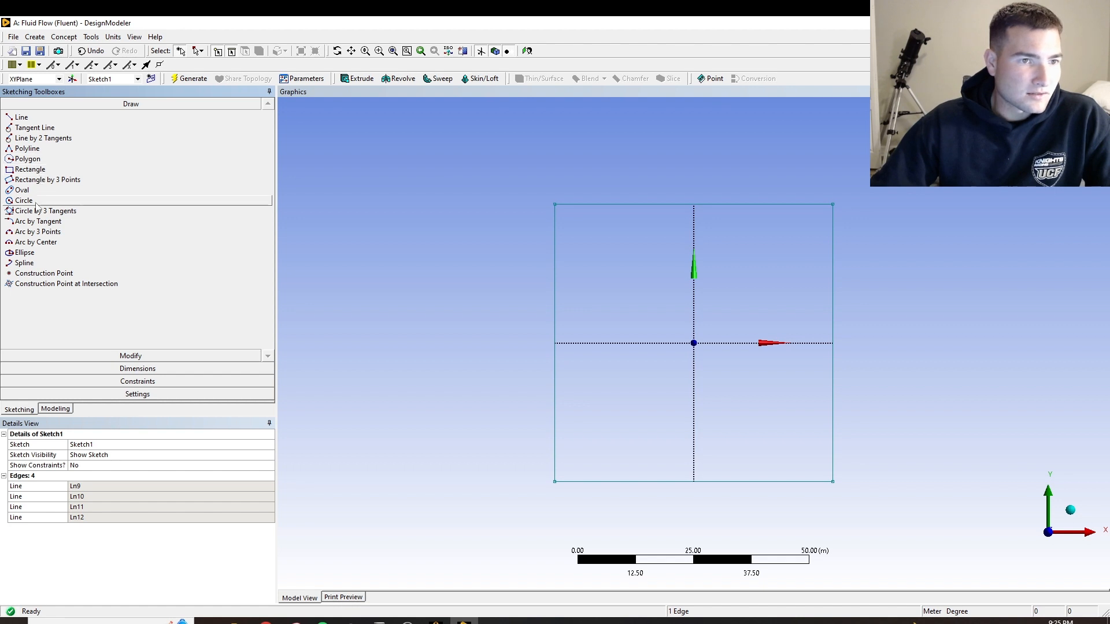
{"action": "left_click", "coordinate": [23, 201]}
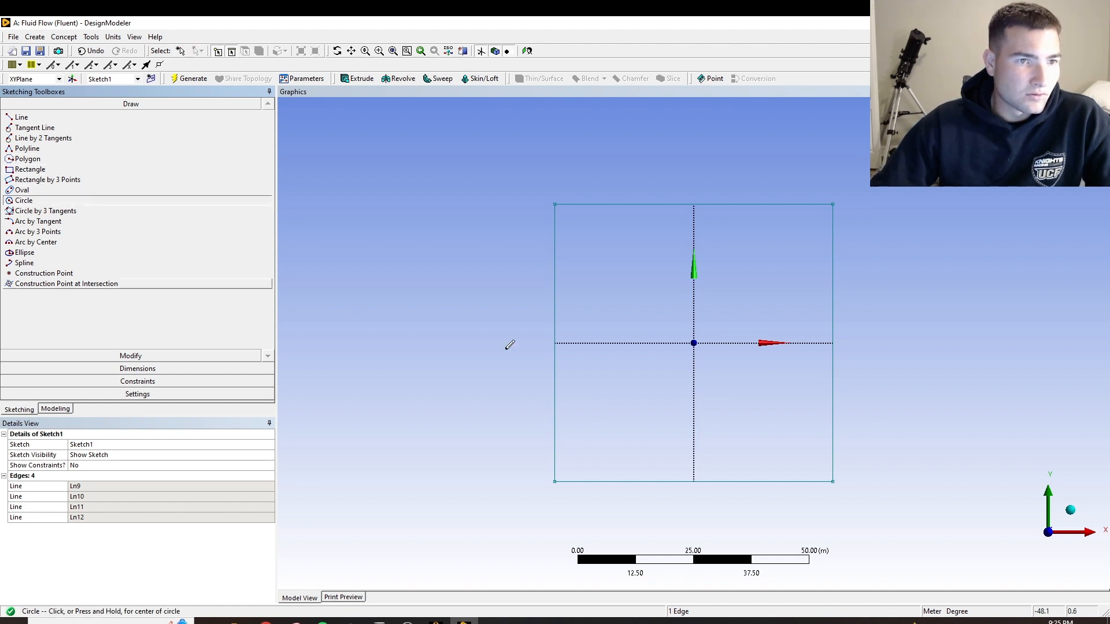
{"action": "left_click", "coordinate": [693, 343]}
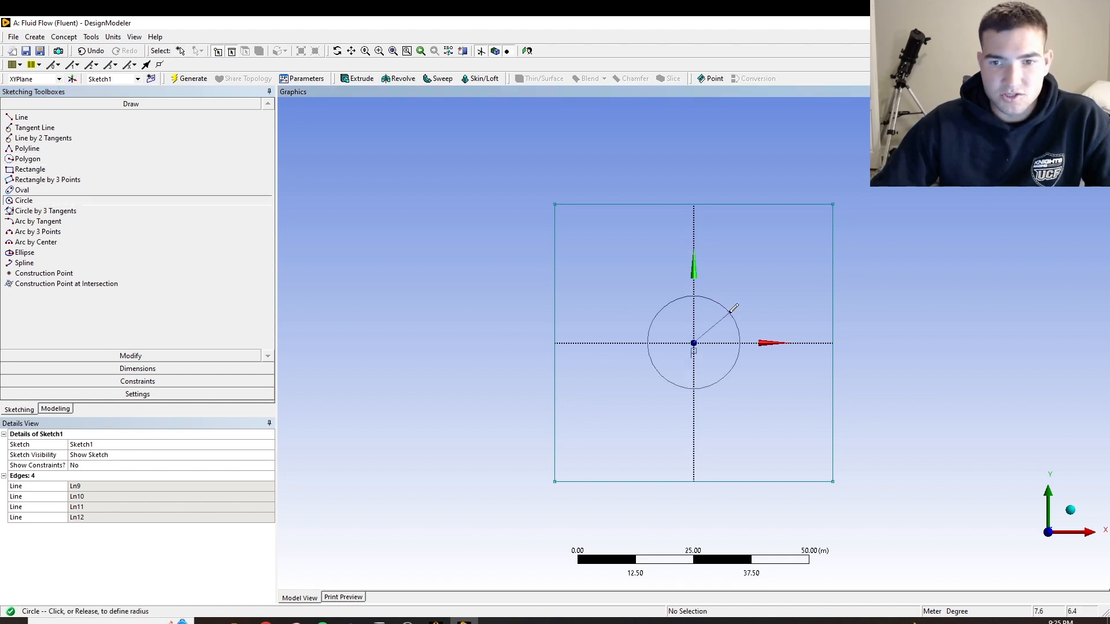
{"action": "left_click", "coordinate": [727, 311]}
Add a diameter dimension to the circle at the origin and set it to 1 m
{"action": "left_click", "coordinate": [139, 370]}
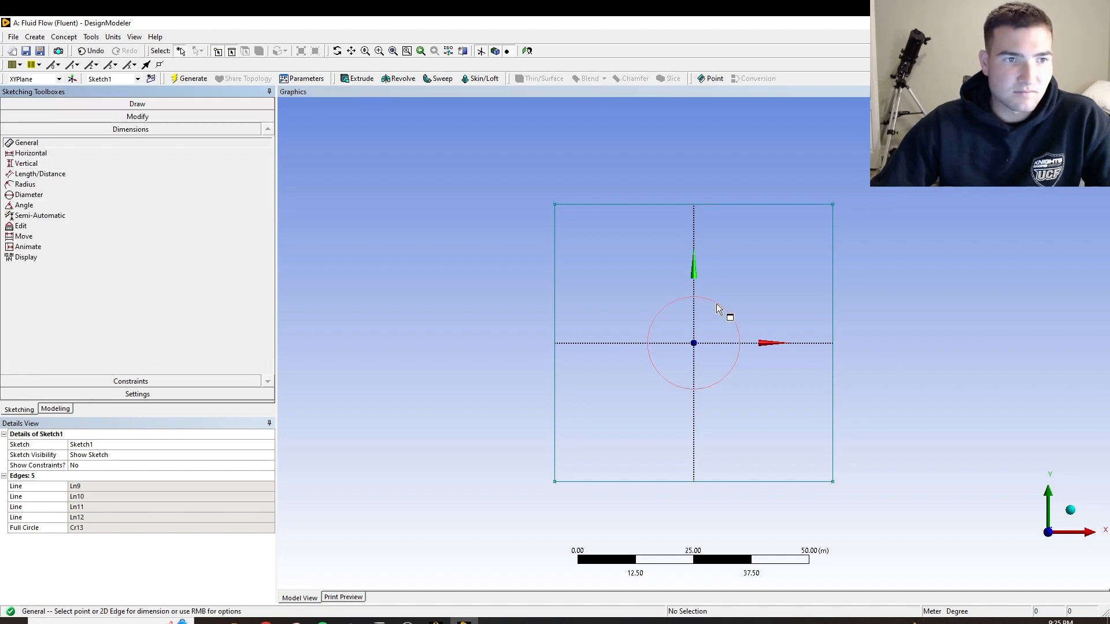
{"action": "left_click", "coordinate": [24, 195]}
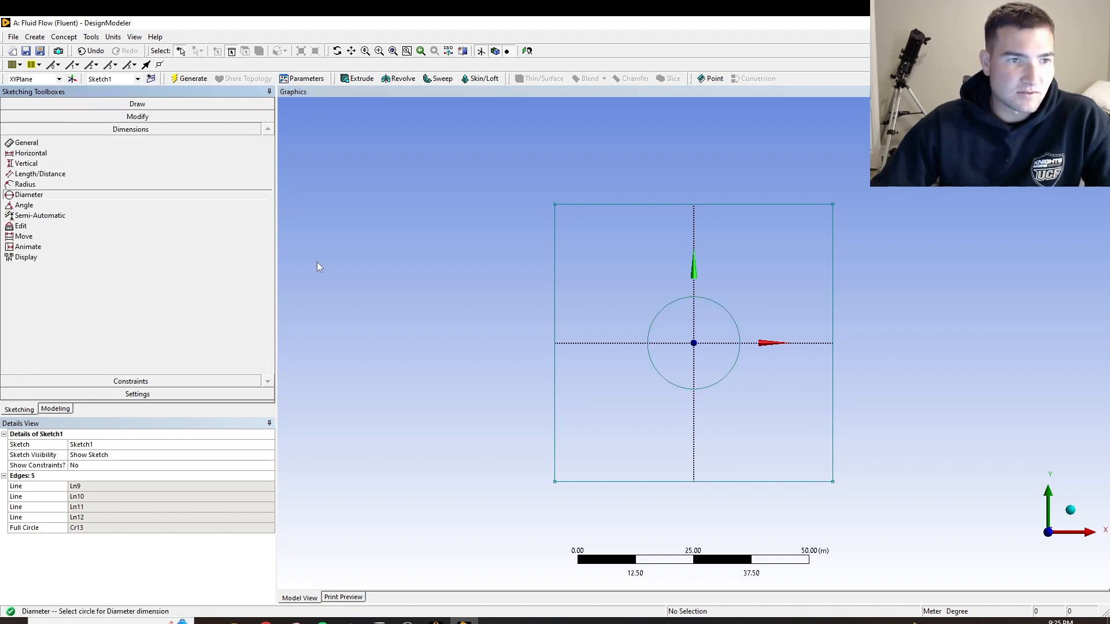
{"action": "left_click", "coordinate": [657, 328]}
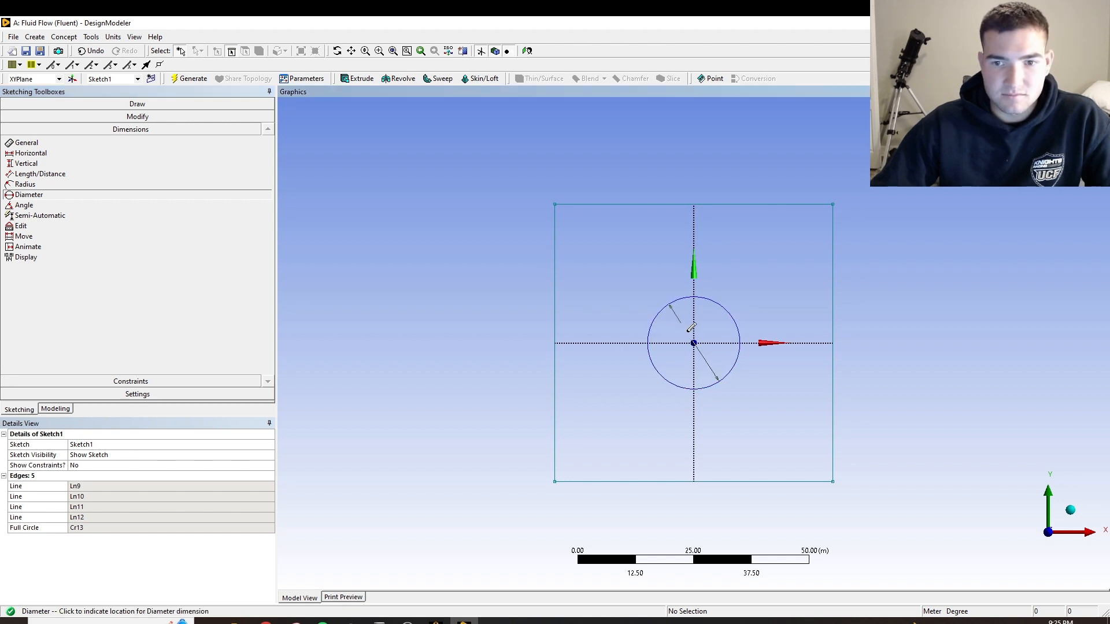
{"action": "left_click", "coordinate": [677, 323]}
{"action": "left_click", "coordinate": [101, 487]}
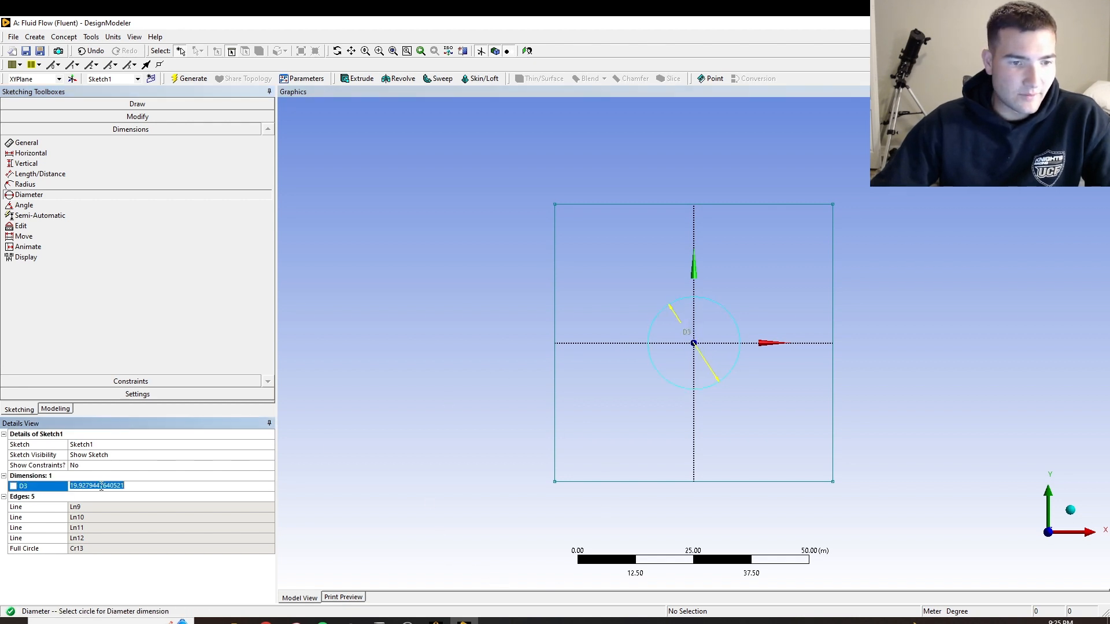
{"action": "type", "text": "1"}
{"action": "key", "text": "Return"}
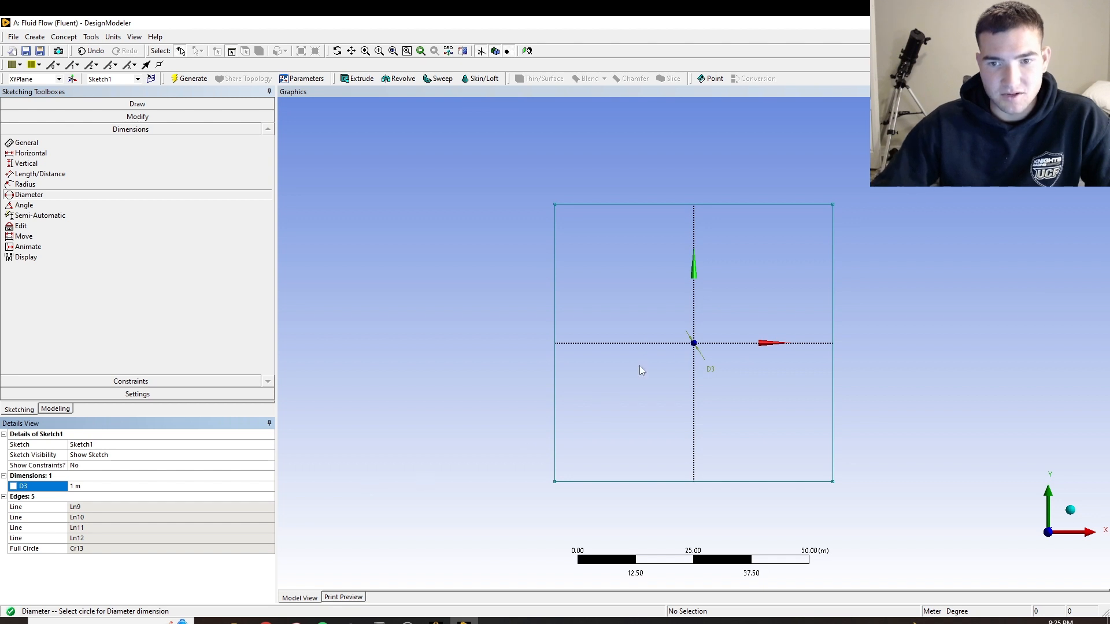
{"action": "scroll", "coordinate": [714, 334], "scroll_direction": "up", "scroll_amount": 4}
{"action": "scroll", "coordinate": [714, 334], "scroll_direction": "down", "scroll_amount": 2}
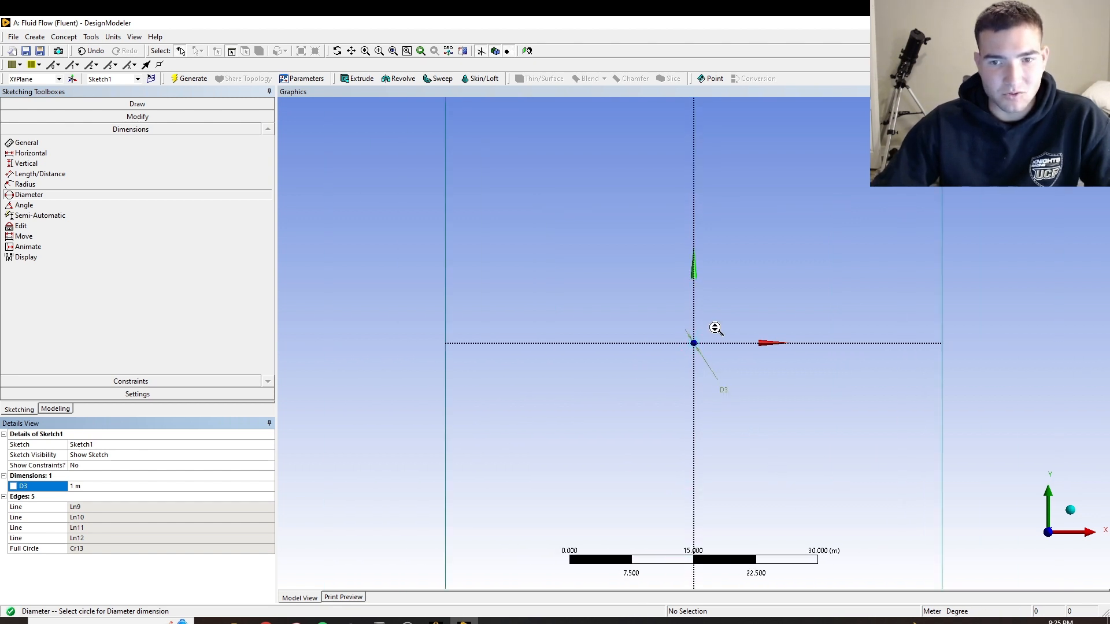
{"action": "scroll", "coordinate": [787, 385], "scroll_direction": "down", "scroll_amount": 1}
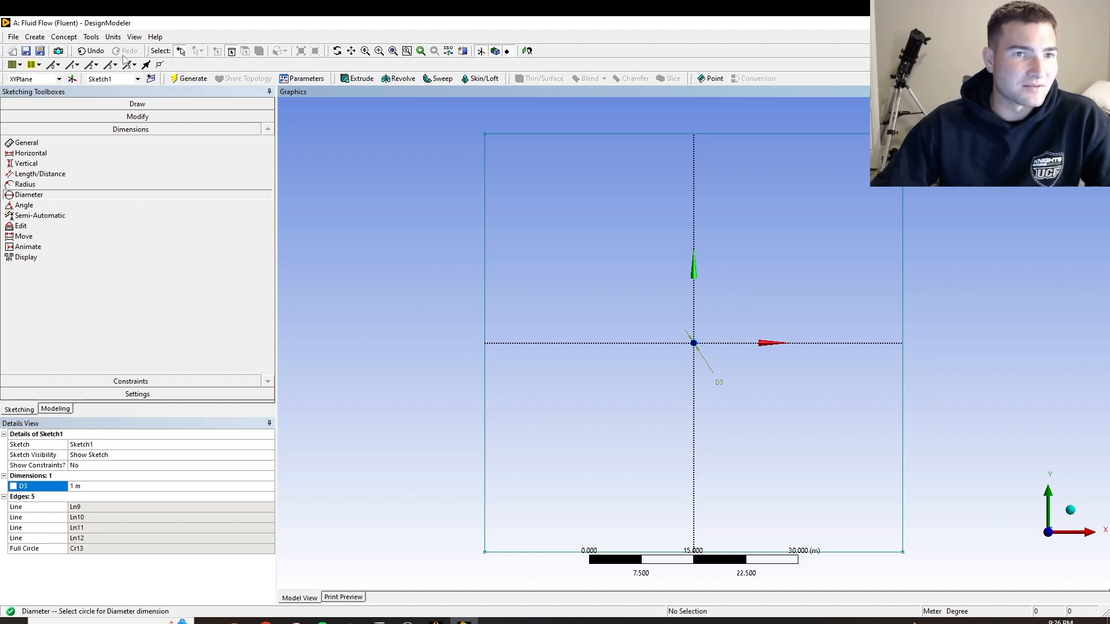
Create a surface from Sketch1 on the XY plane with the Add Material operation and generate it
{"action": "left_click", "coordinate": [71, 37]}
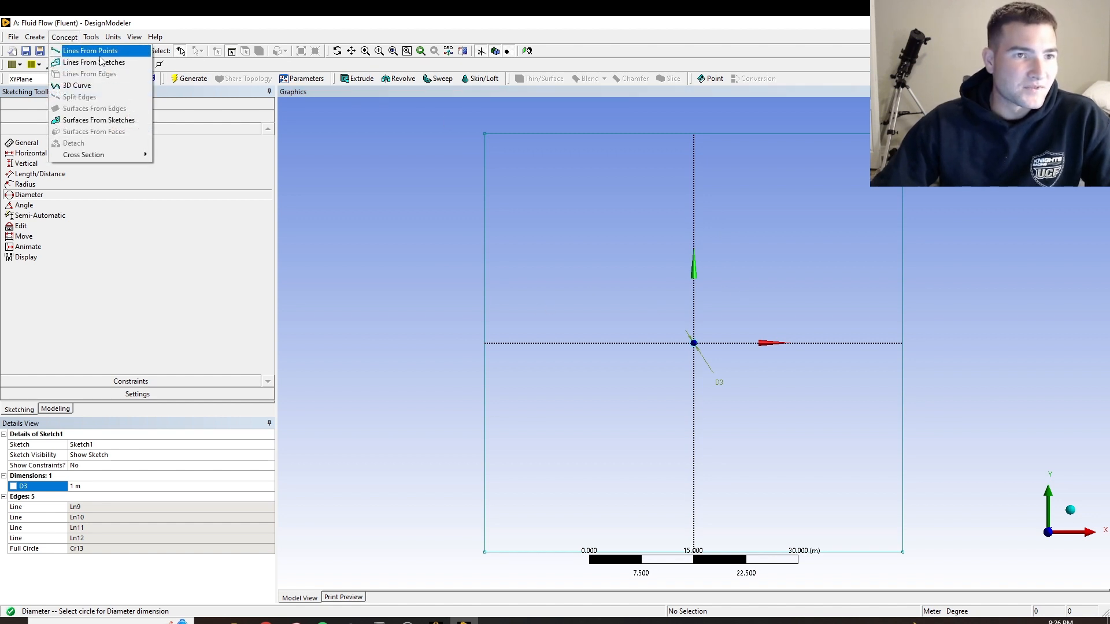
{"action": "left_click", "coordinate": [98, 120]}
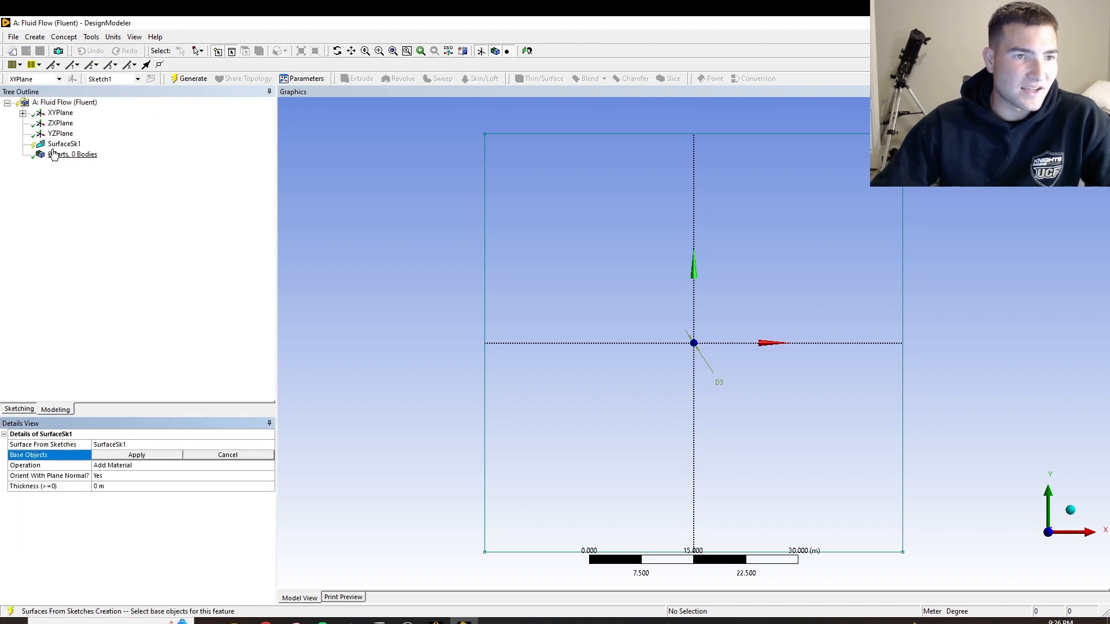
{"action": "left_click", "coordinate": [59, 145]}
{"action": "left_click", "coordinate": [23, 114]}
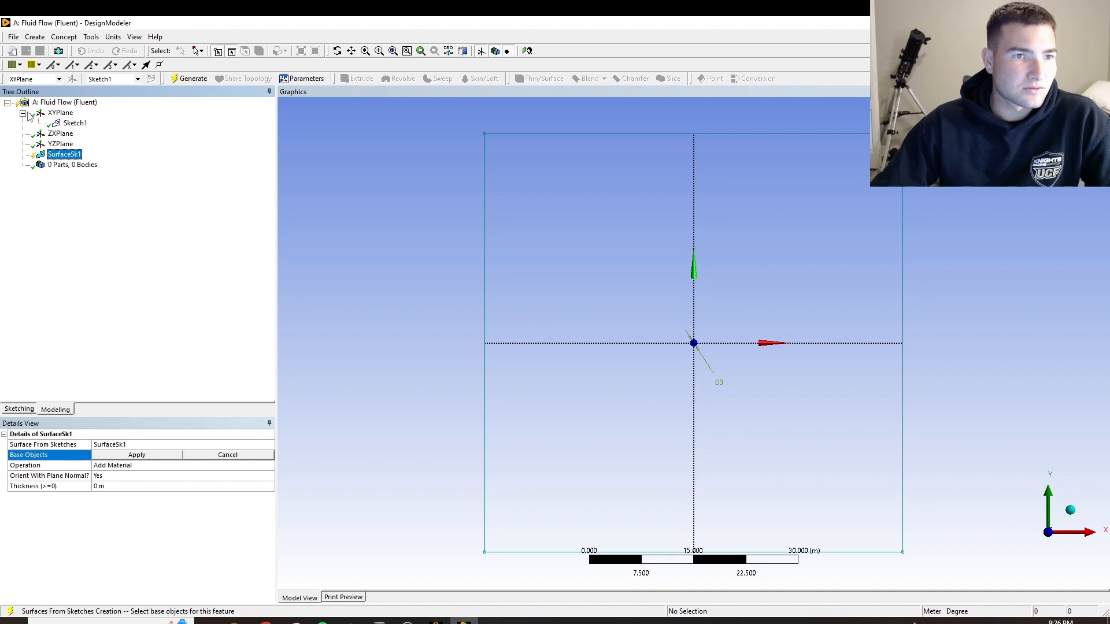
{"action": "left_click", "coordinate": [76, 124]}
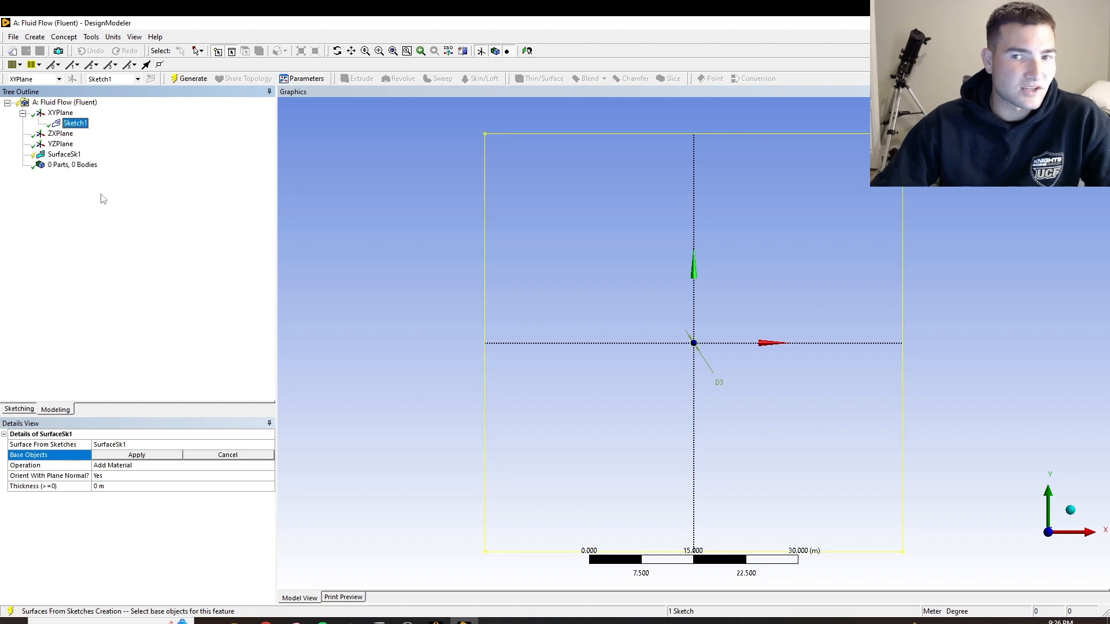
{"action": "left_click", "coordinate": [135, 457]}
{"action": "left_click", "coordinate": [190, 79]}
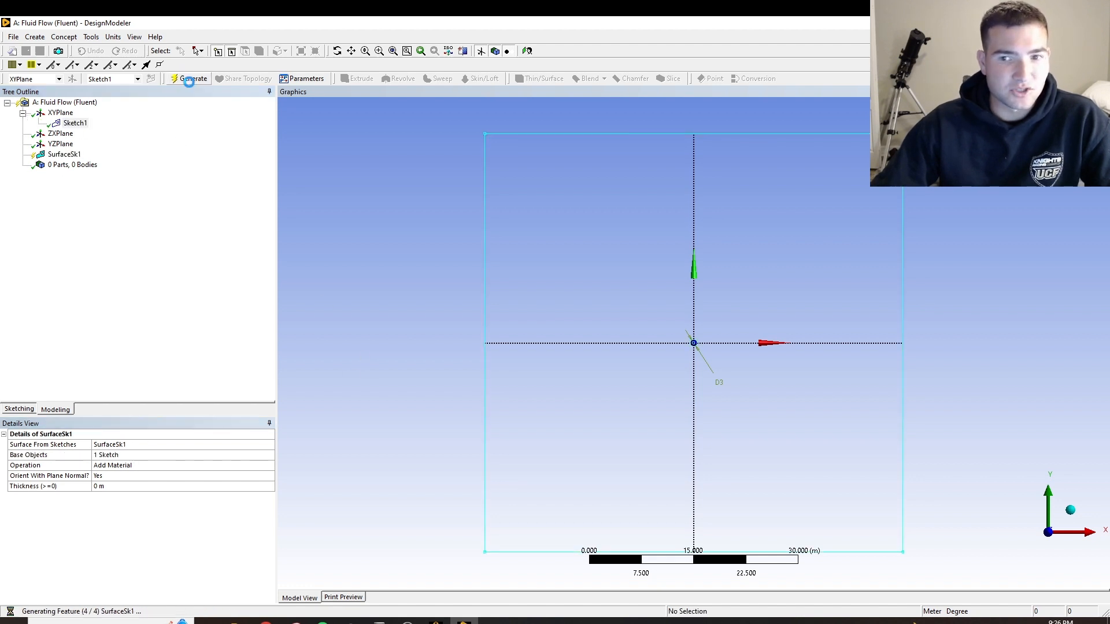
{"action": "scroll", "coordinate": [712, 313], "scroll_direction": "up", "scroll_amount": 10}
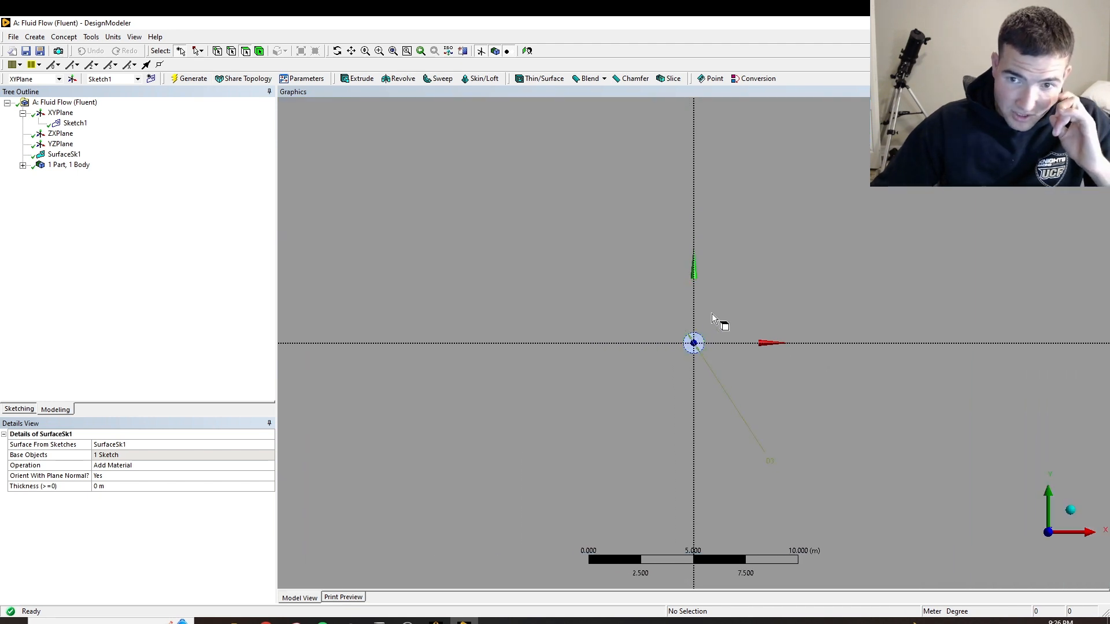
{"action": "scroll", "coordinate": [712, 313], "scroll_direction": "down", "scroll_amount": 10}
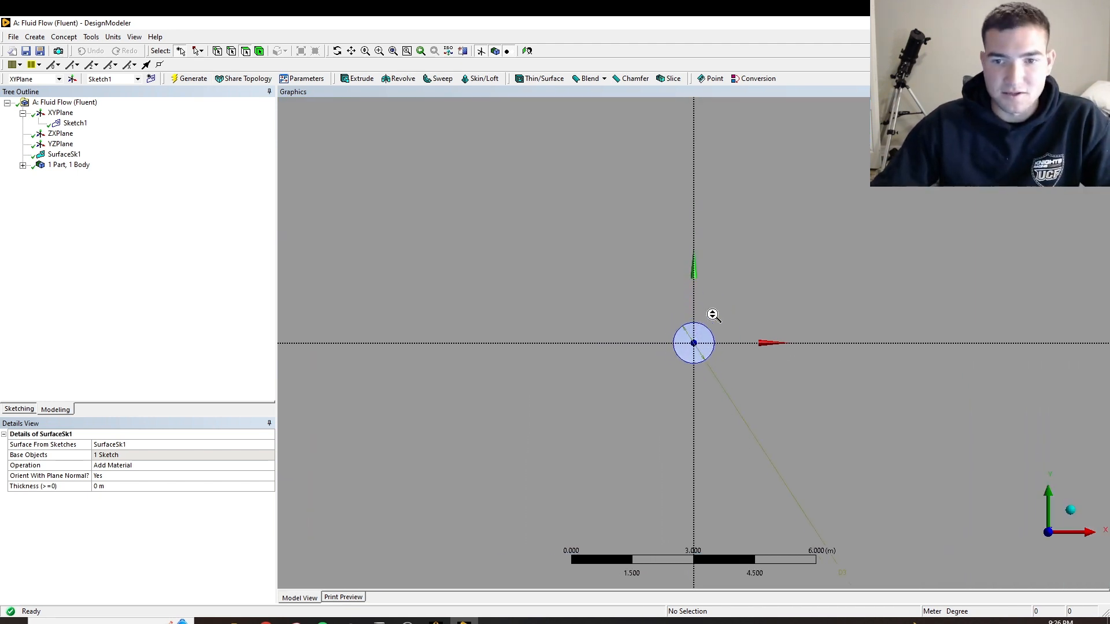
{"action": "scroll", "coordinate": [713, 314], "scroll_direction": "up", "scroll_amount": 1}
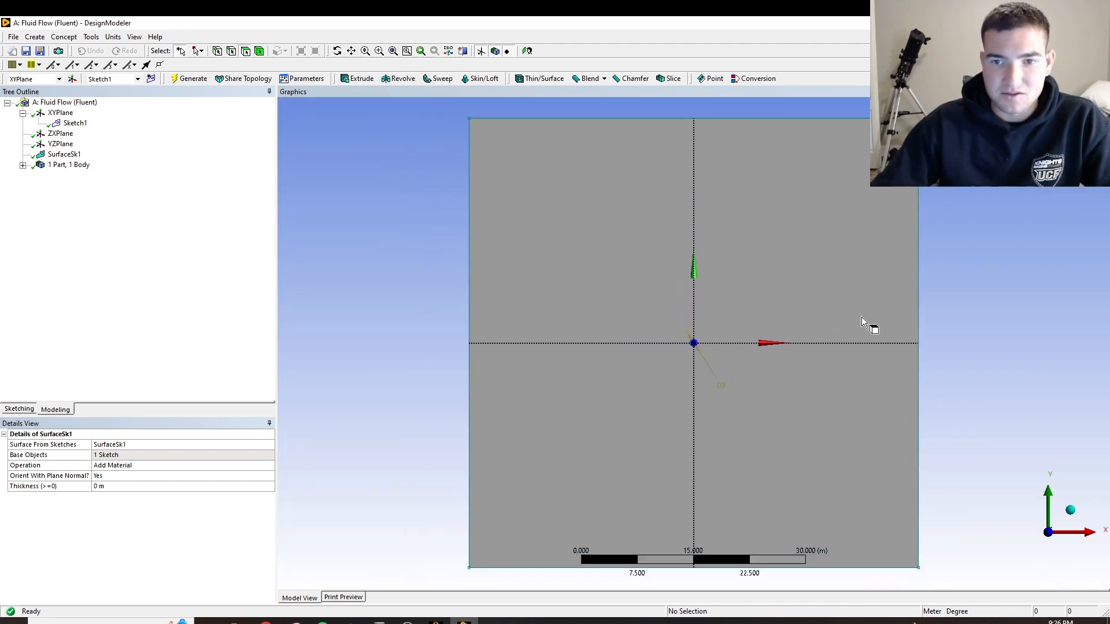
{"action": "scroll", "coordinate": [1016, 284], "scroll_direction": "up", "scroll_amount": 1}
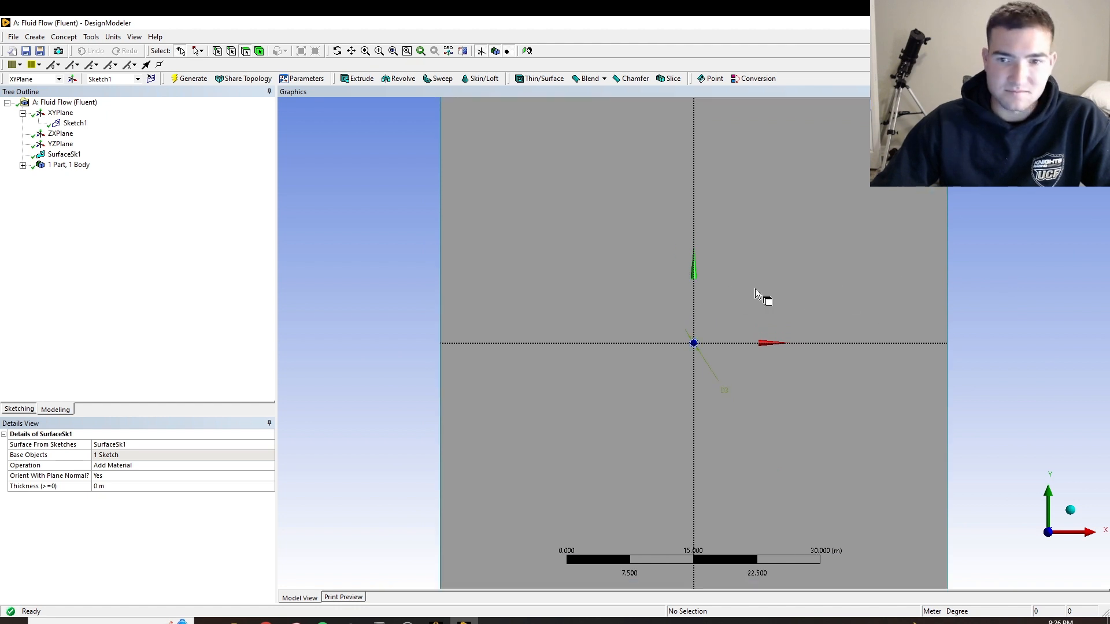
{"action": "scroll", "coordinate": [860, 305], "scroll_direction": "down", "scroll_amount": 1}
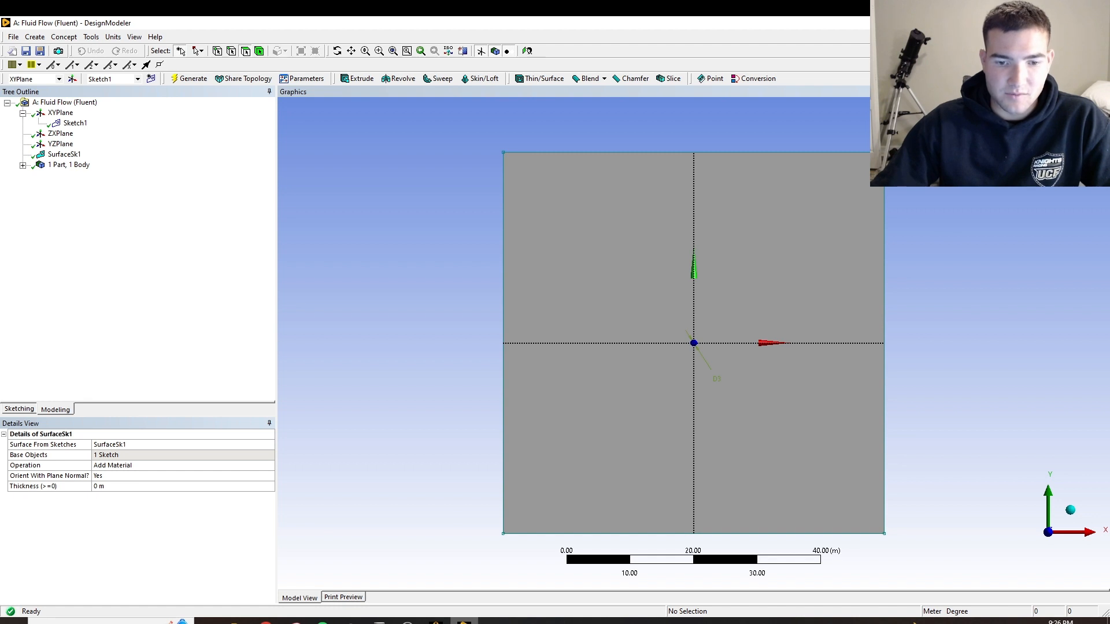
Switch to Workbench, open the Fluid Flow system's Mesh cell in Meshing, and generate a mesh with the default settings
{"action": "left_click", "coordinate": [435, 622]}
{"action": "double_click", "coordinate": [221, 166]}
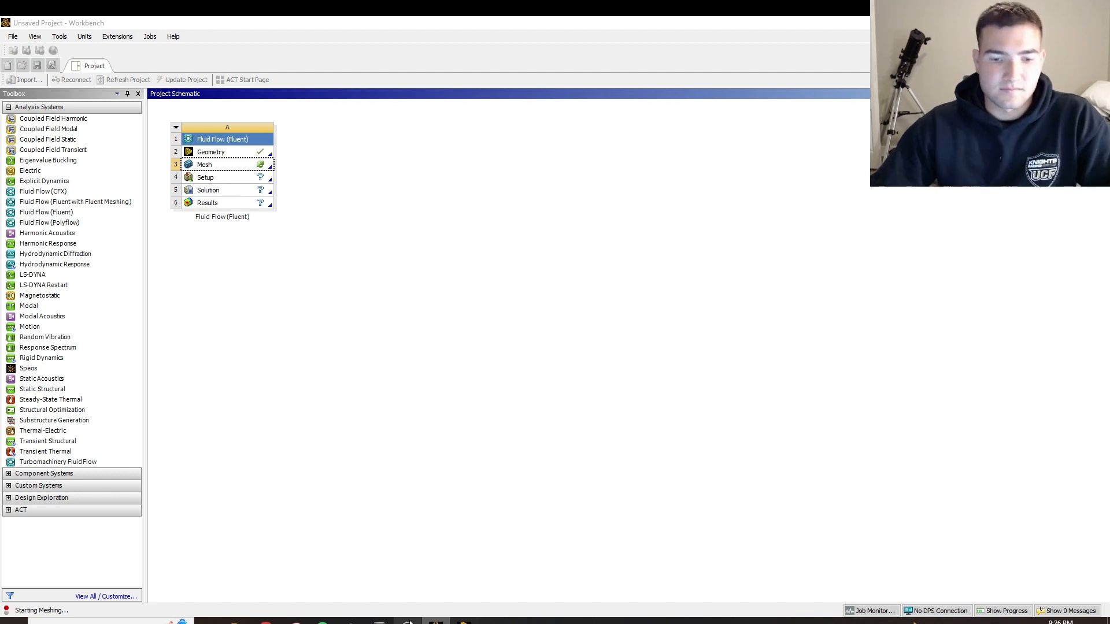
{"action": "left_click", "coordinate": [408, 621]}
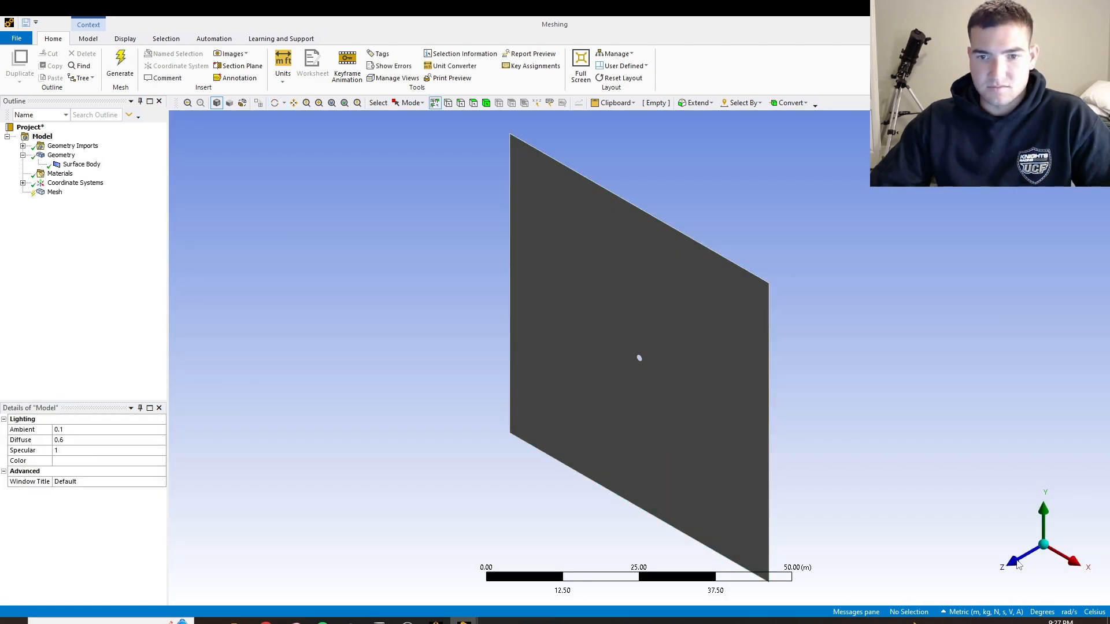
{"action": "left_click", "coordinate": [1015, 563]}
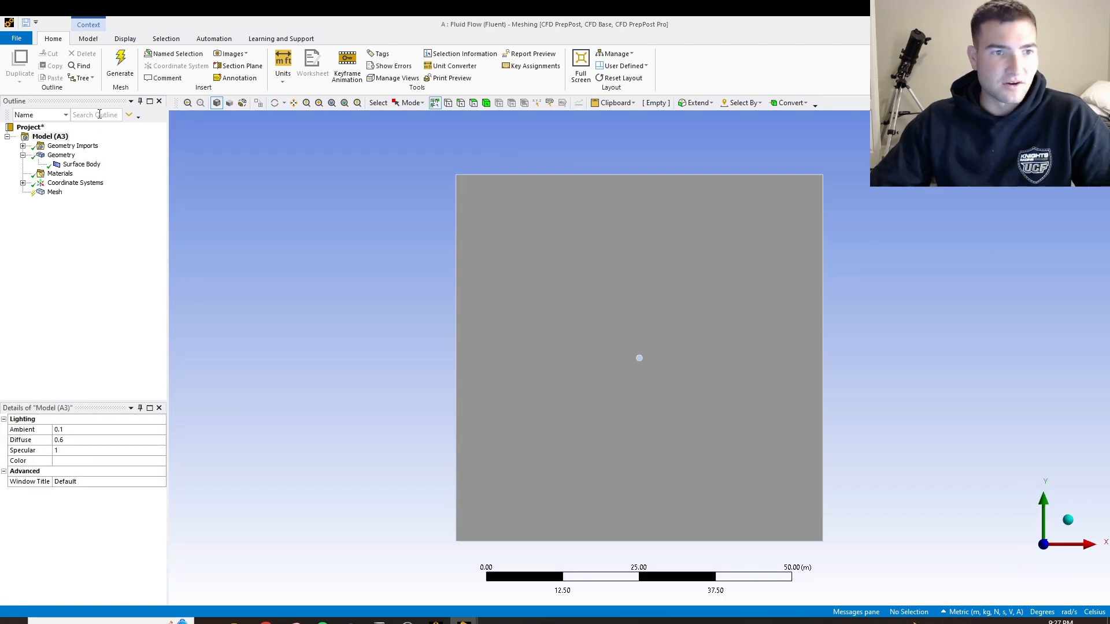
{"action": "left_click", "coordinate": [121, 62]}
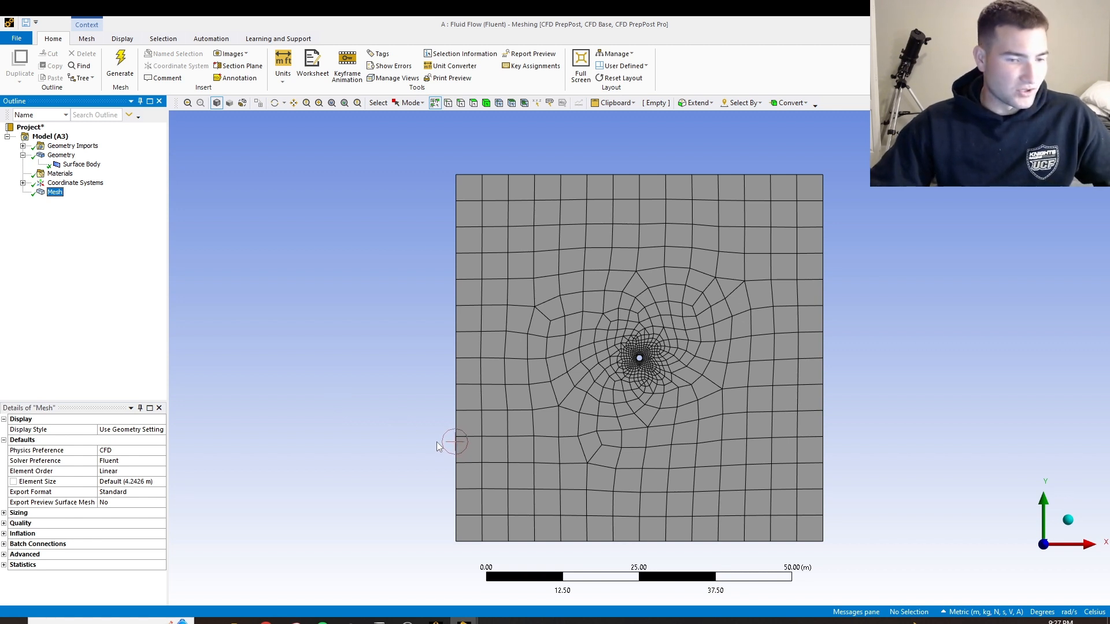
Insert a mesh Method and scope it to the square surface body
{"action": "right_click", "coordinate": [60, 193]}
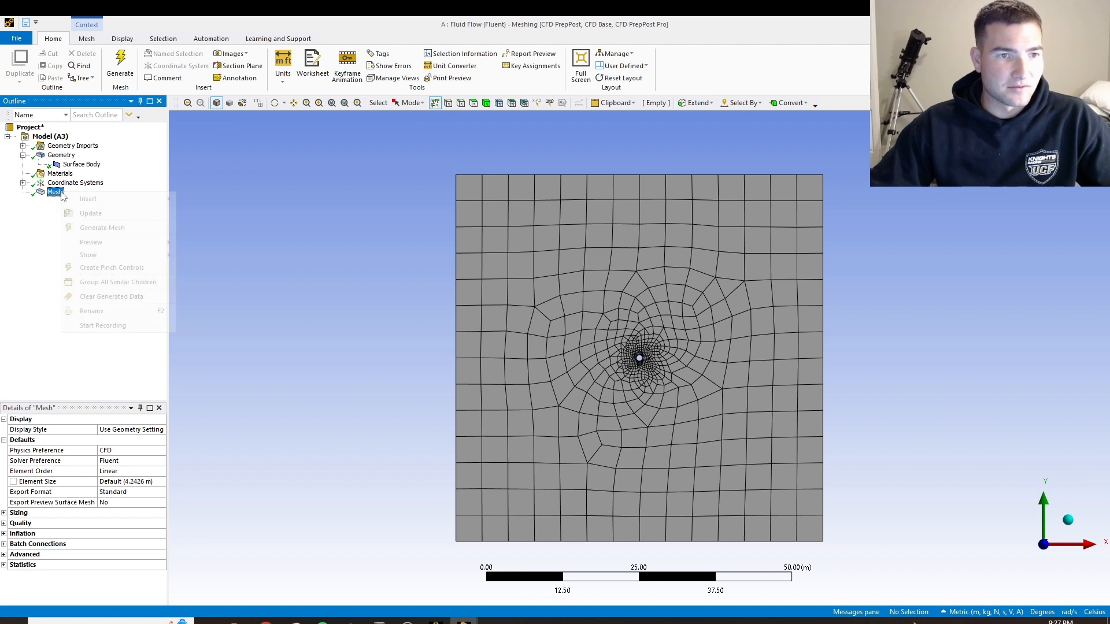
{"action": "mouse_move", "coordinate": [139, 199]}
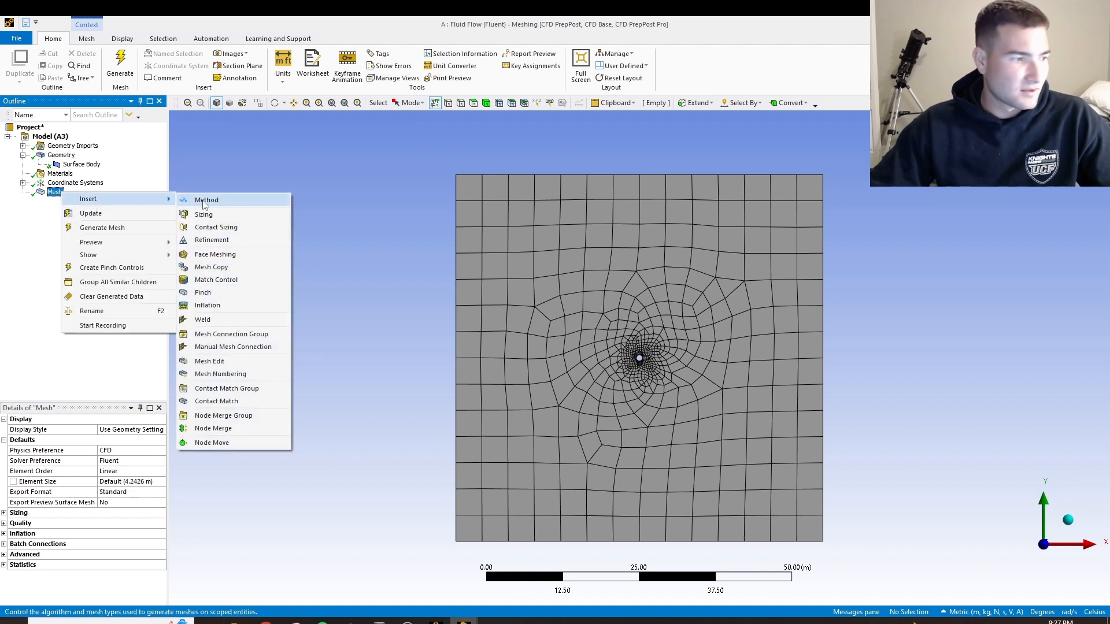
{"action": "left_click", "coordinate": [205, 202]}
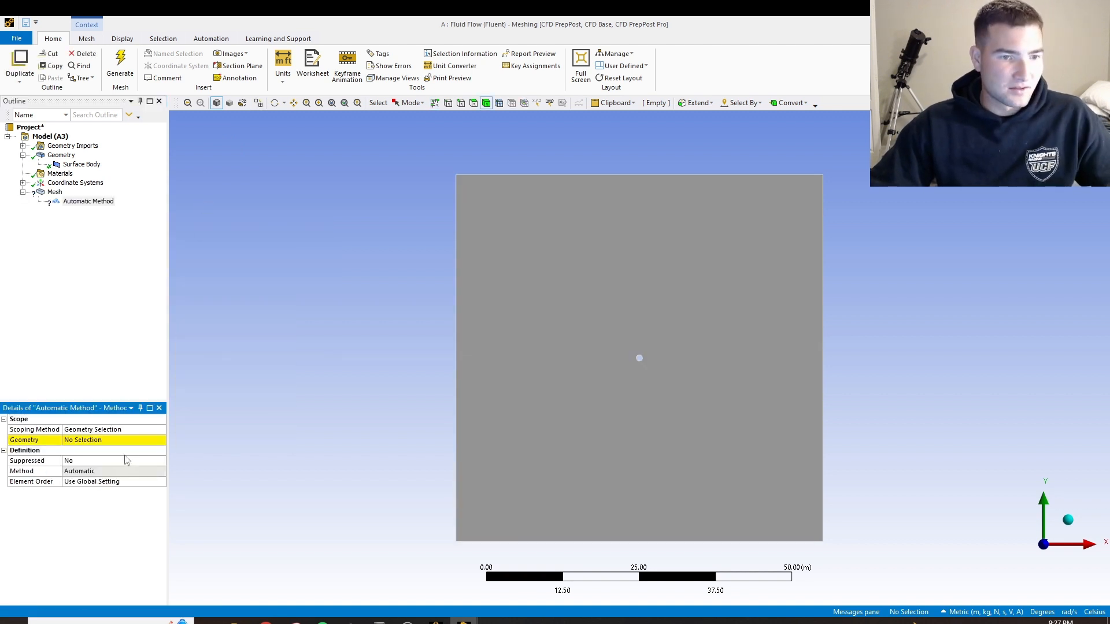
{"action": "left_click", "coordinate": [513, 393]}
{"action": "left_click", "coordinate": [83, 441]}
{"action": "left_click", "coordinate": [86, 441]}
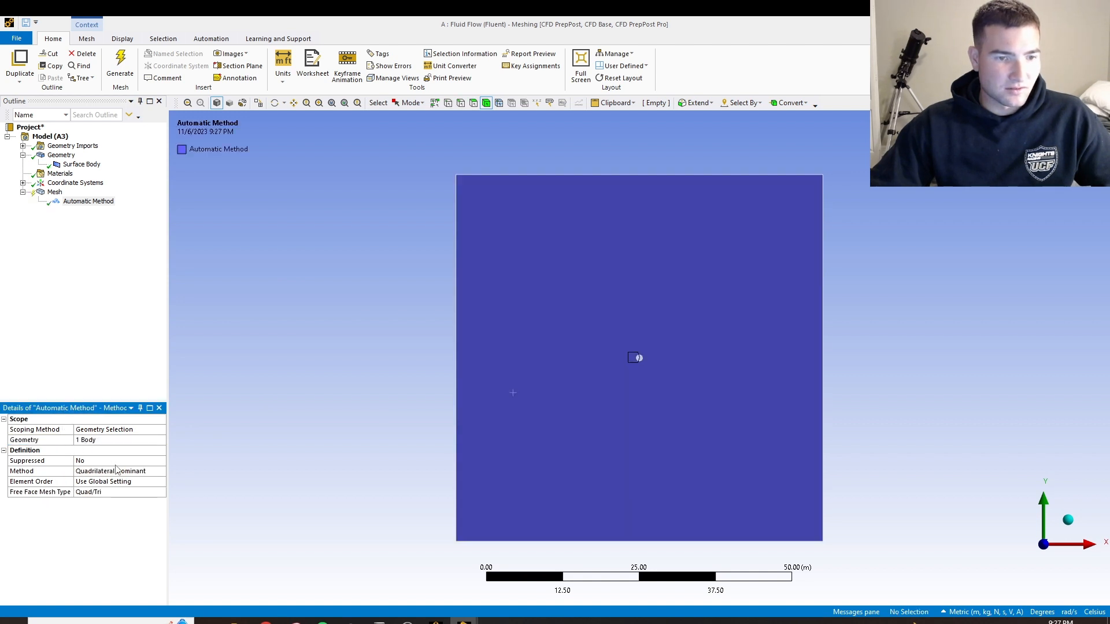
Set the mesh method to Triangles, regenerate the mesh, and display it
{"action": "left_click", "coordinate": [132, 471]}
{"action": "left_click", "coordinate": [161, 472]}
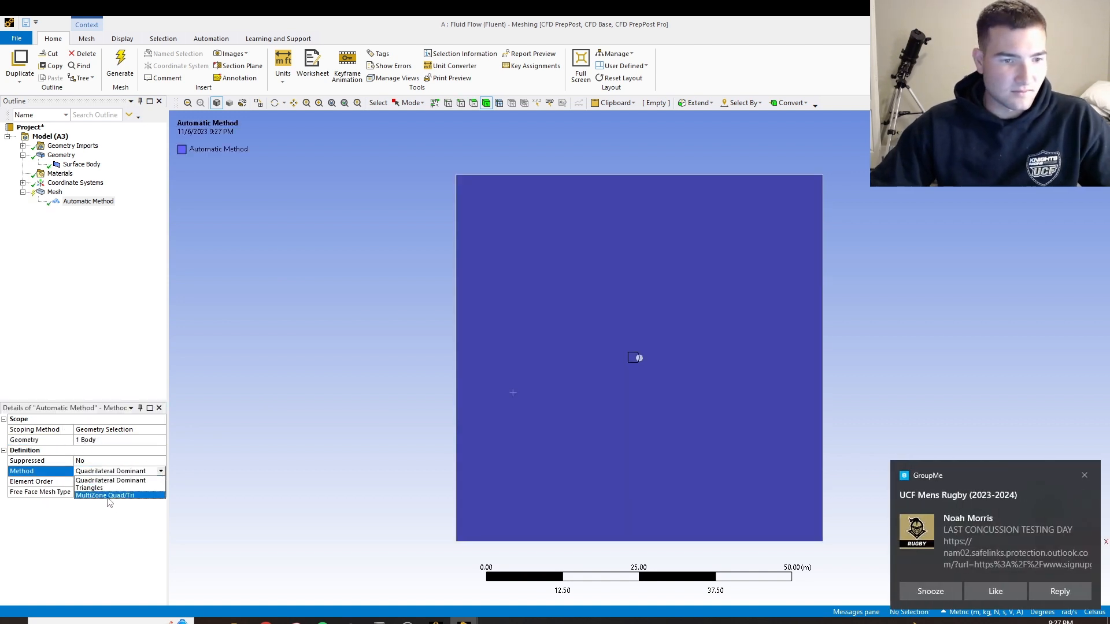
{"action": "left_click", "coordinate": [105, 489]}
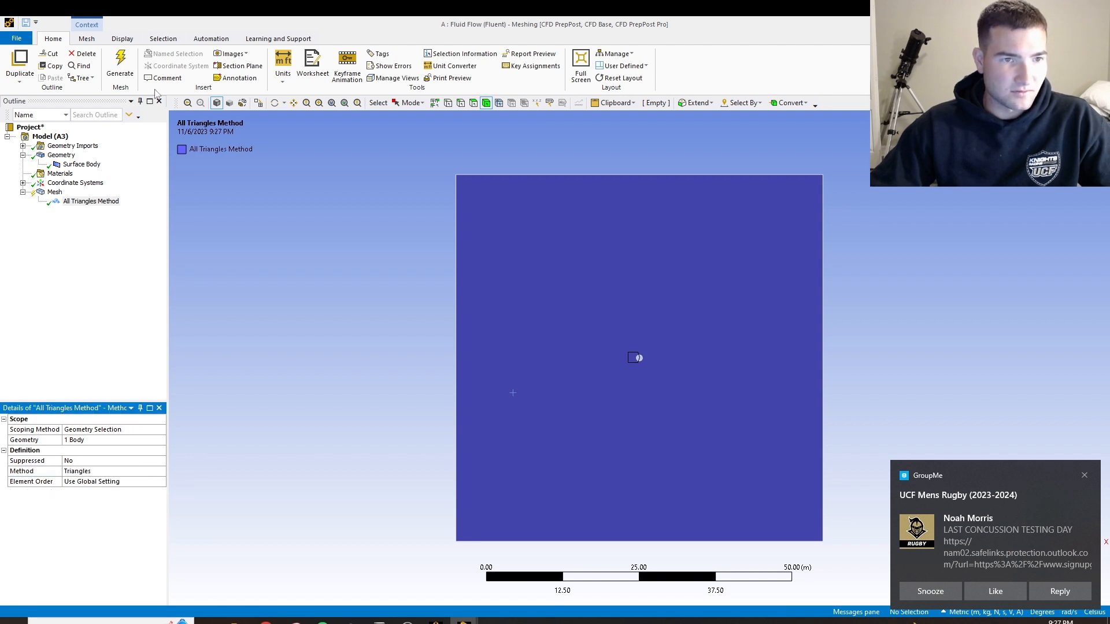
{"action": "left_click", "coordinate": [120, 64]}
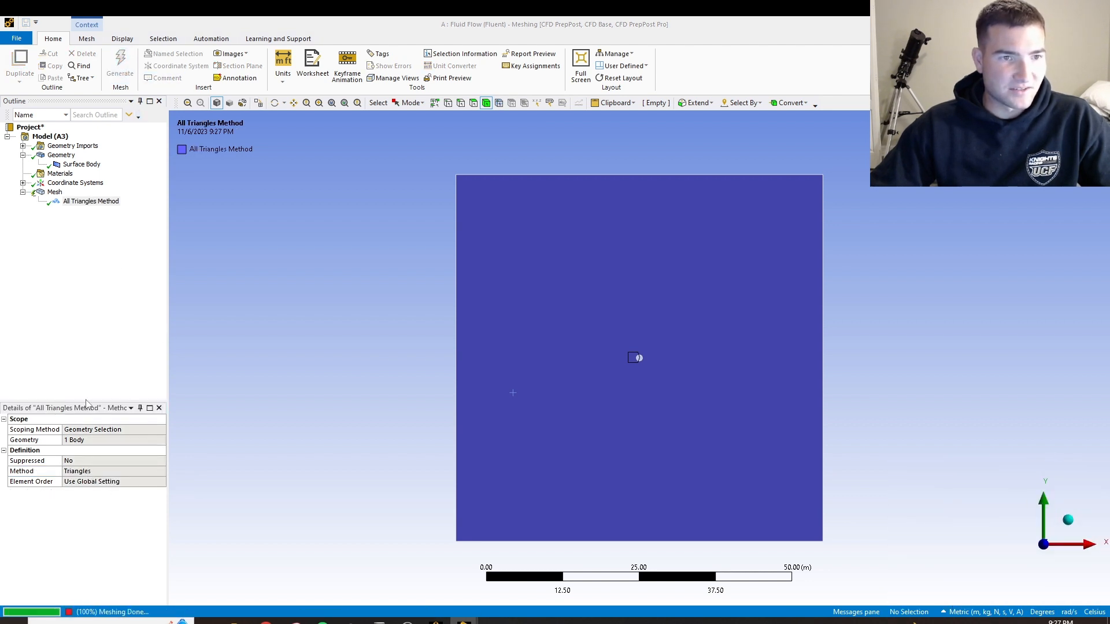
{"action": "left_click", "coordinate": [55, 192]}
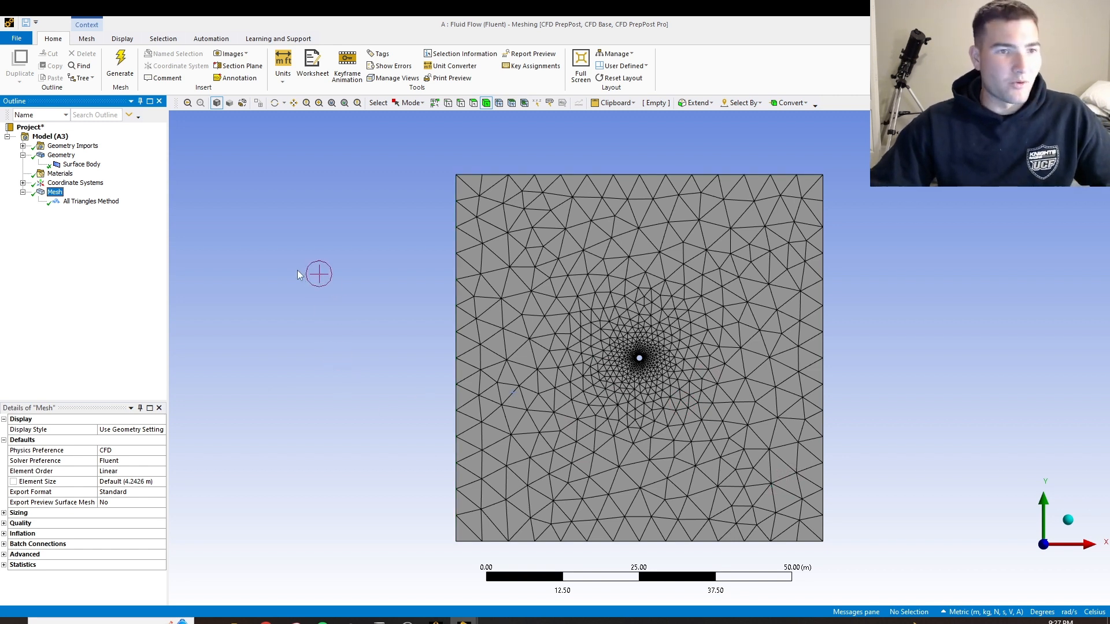
Insert an Inflation control in the mesh and scope its geometry to the square face
{"action": "right_click", "coordinate": [54, 195]}
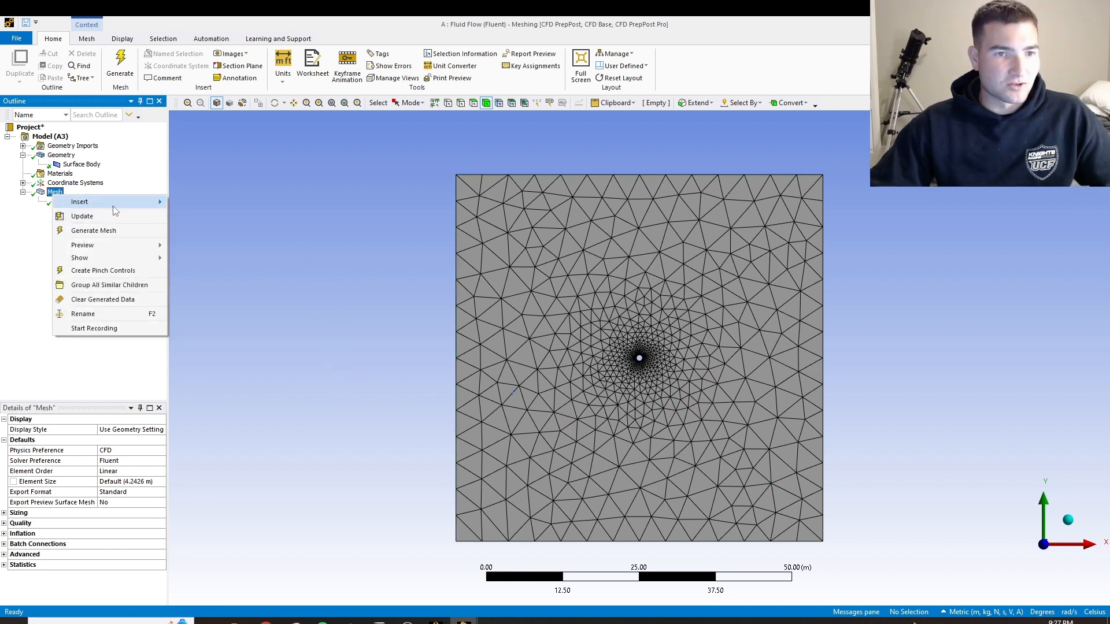
{"action": "mouse_move", "coordinate": [114, 207]}
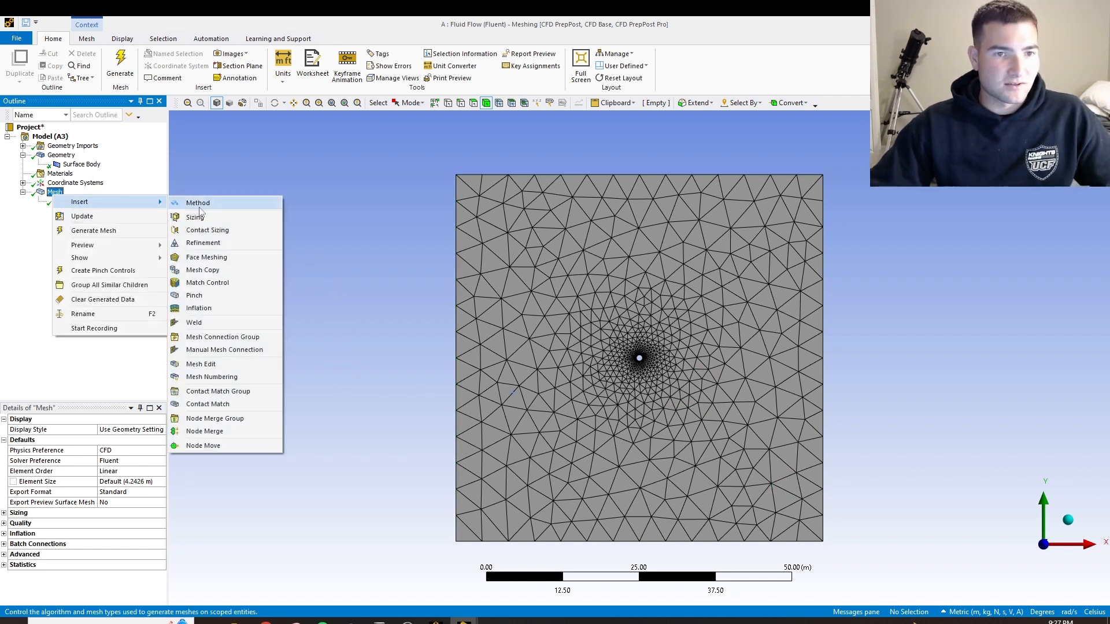
{"action": "left_click", "coordinate": [199, 308]}
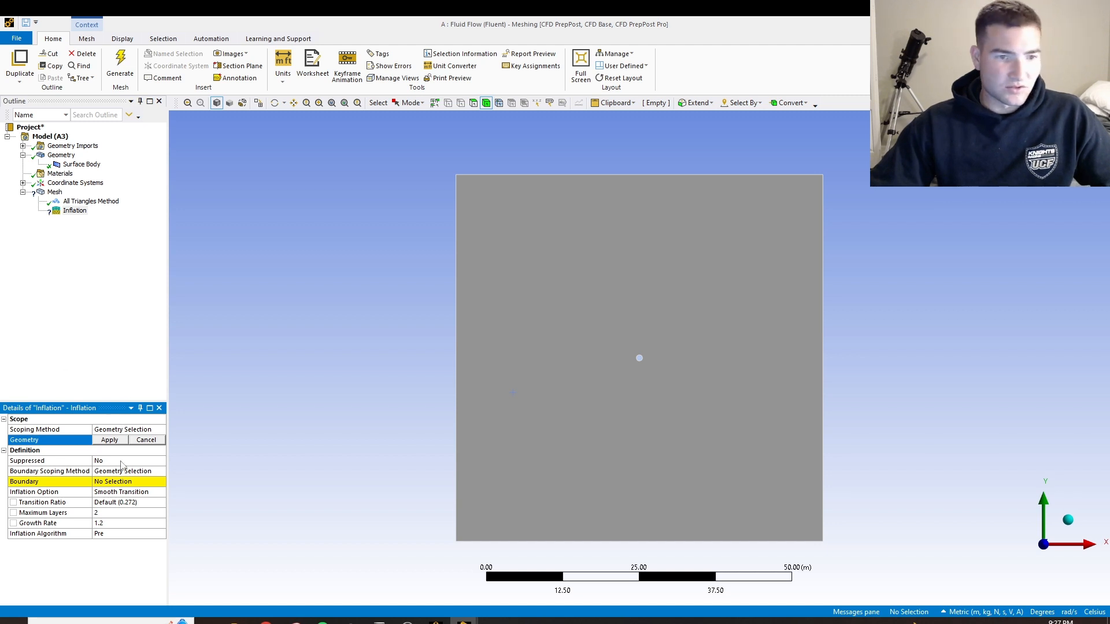
{"action": "left_click", "coordinate": [546, 363]}
{"action": "left_click", "coordinate": [113, 440]}
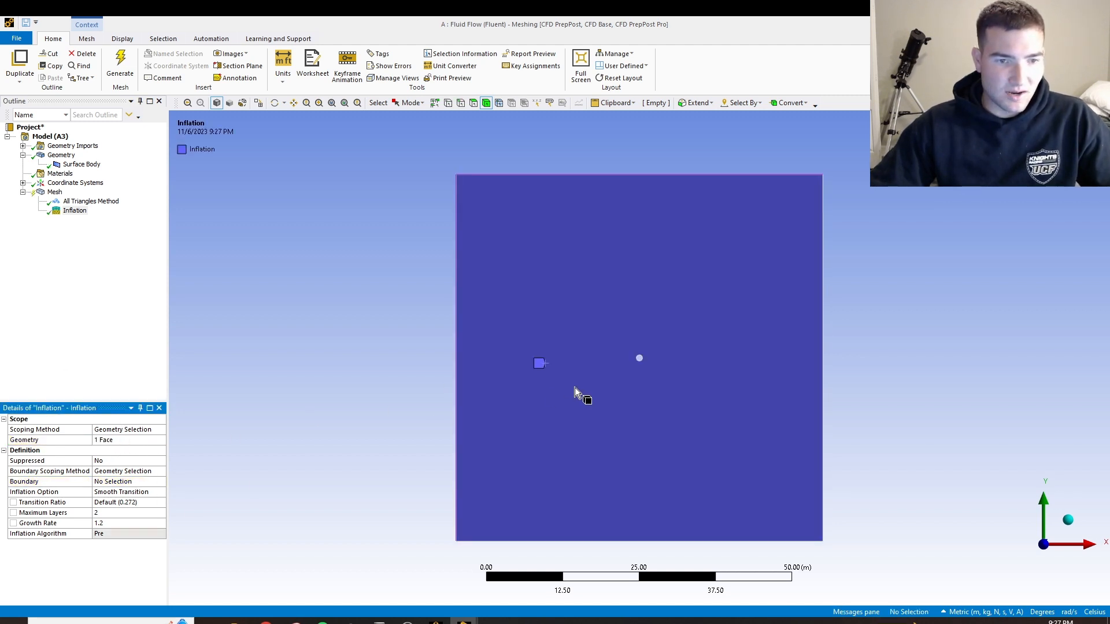
Scope the Inflation control's boundary to the circular edge of the hole
{"action": "scroll", "coordinate": [647, 367], "scroll_direction": "up", "scroll_amount": 5}
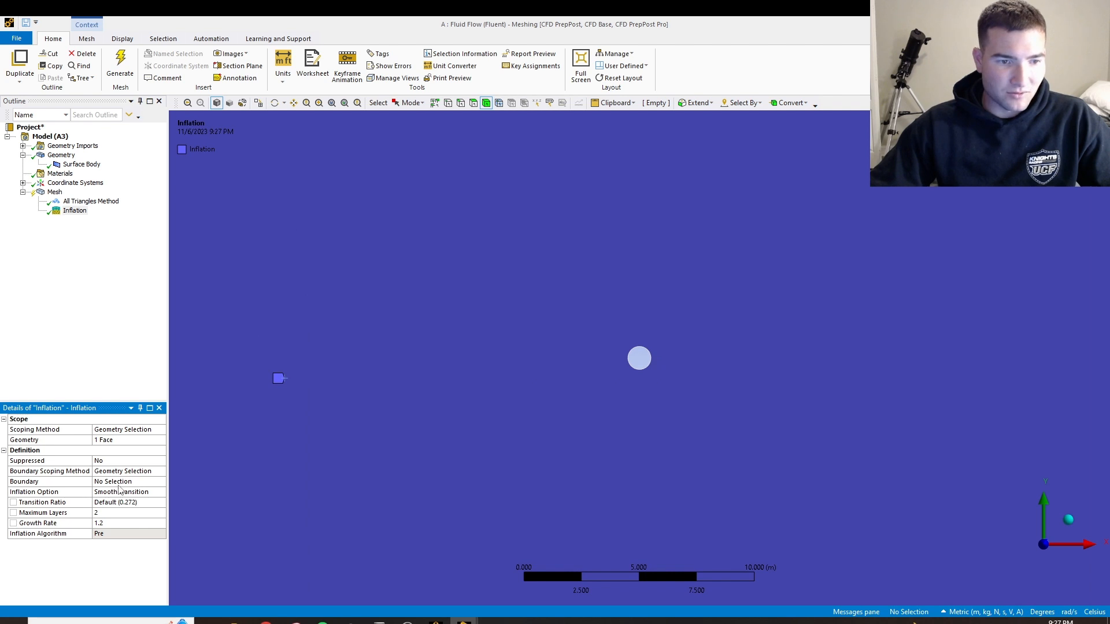
{"action": "left_click", "coordinate": [144, 482]}
{"action": "left_click", "coordinate": [631, 368]}
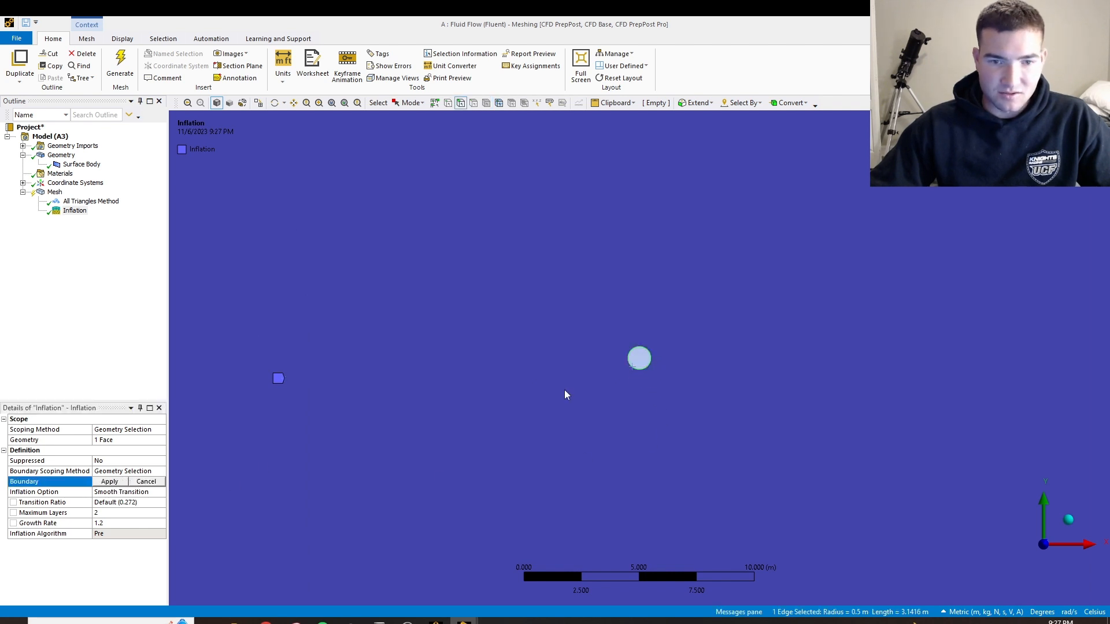
{"action": "left_click", "coordinate": [110, 482]}
Set the Inflation control's maximum layers to 5
{"action": "scroll", "coordinate": [651, 369], "scroll_direction": "up", "scroll_amount": 2}
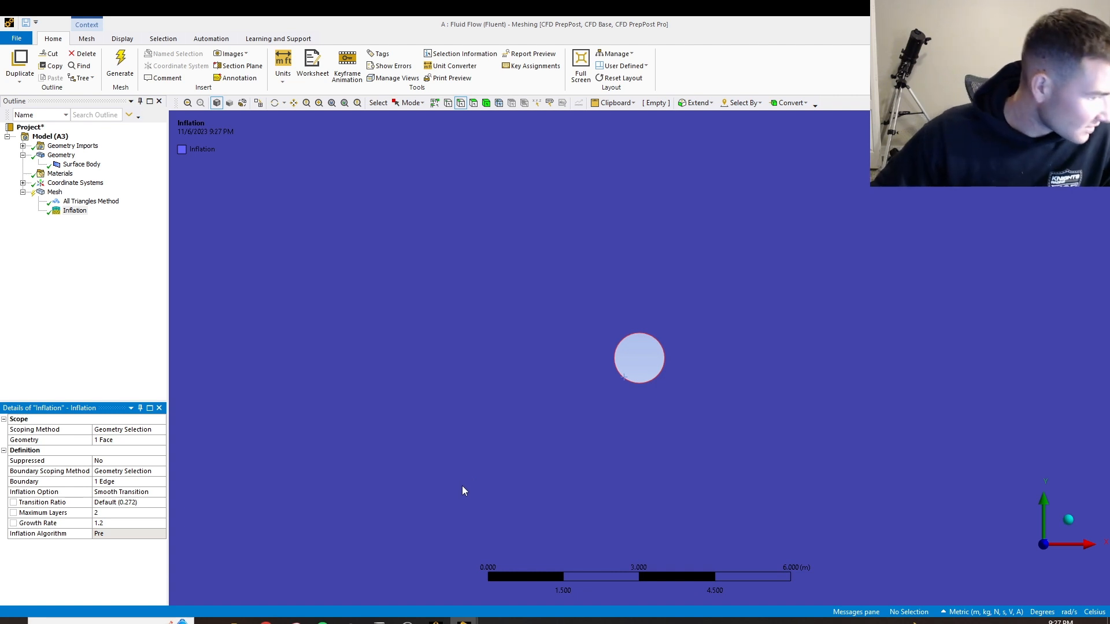
{"action": "left_click", "coordinate": [107, 514]}
{"action": "left_click", "coordinate": [154, 514]}
{"action": "left_click", "coordinate": [153, 514]}
{"action": "left_click", "coordinate": [154, 513]}
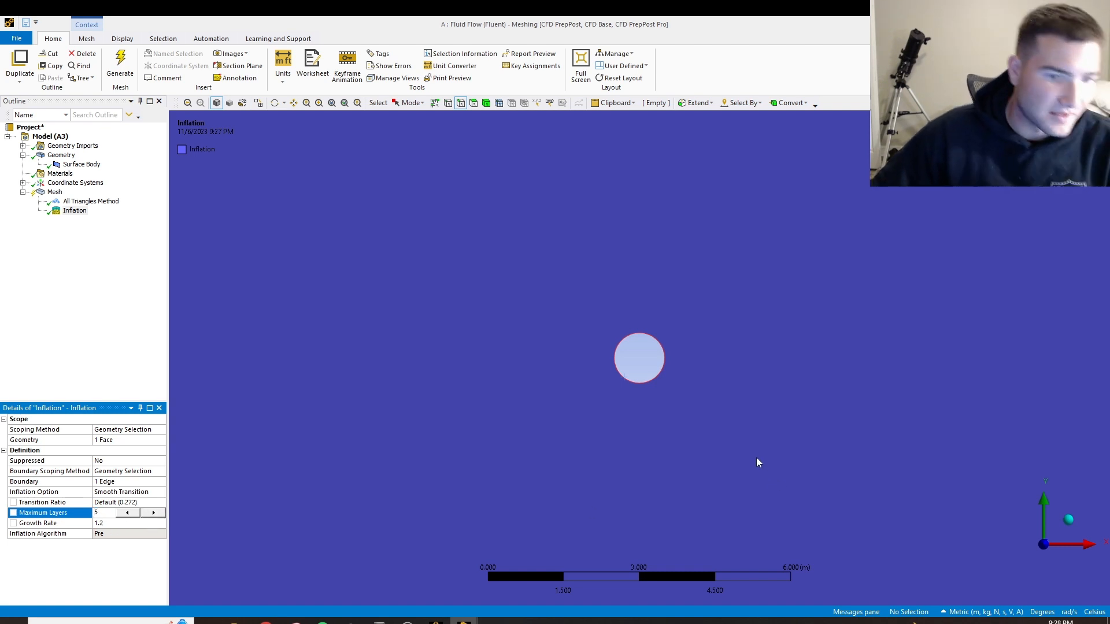
Regenerate the mesh and display it to inspect the inflation layers around the circle
{"action": "scroll", "coordinate": [695, 376], "scroll_direction": "down", "scroll_amount": 4}
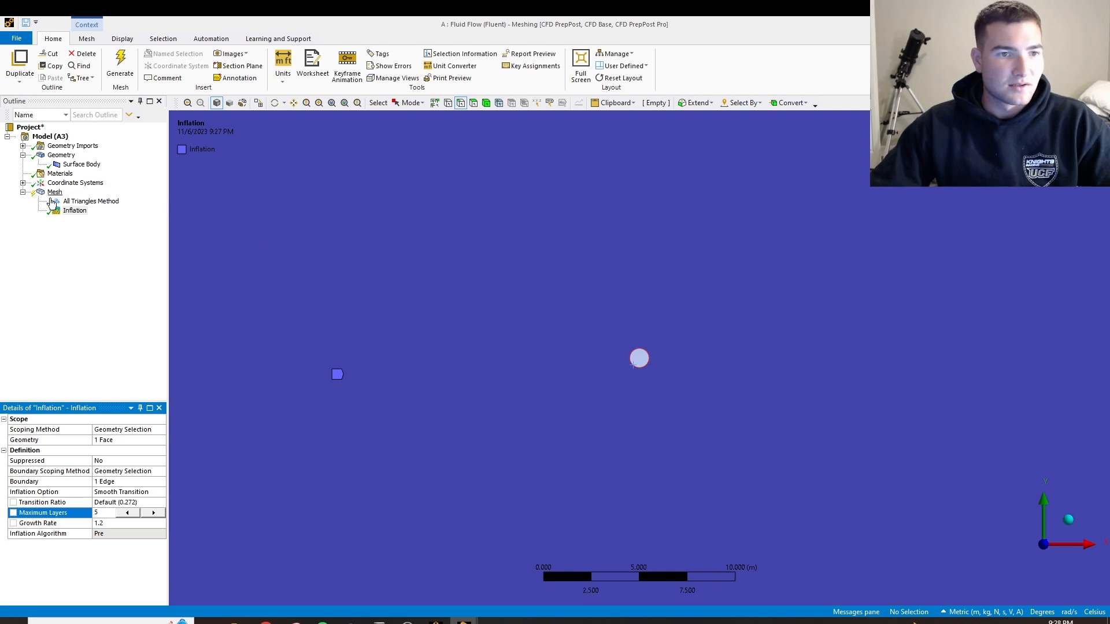
{"action": "left_click", "coordinate": [117, 68]}
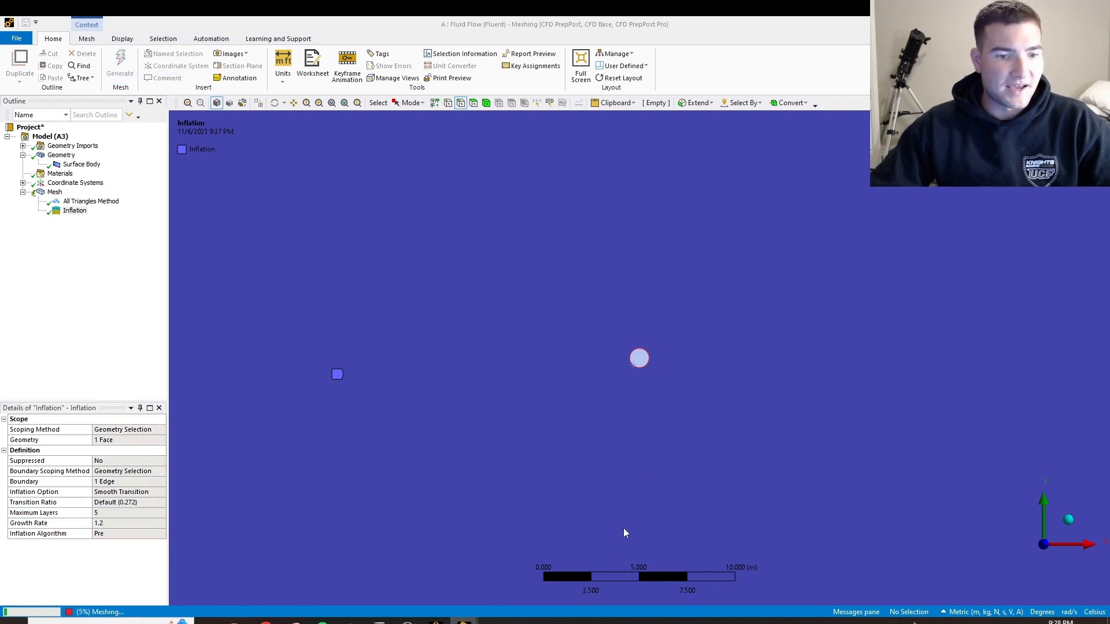
{"action": "scroll", "coordinate": [727, 356], "scroll_direction": "down", "scroll_amount": 2}
{"action": "scroll", "coordinate": [642, 359], "scroll_direction": "up", "scroll_amount": 2}
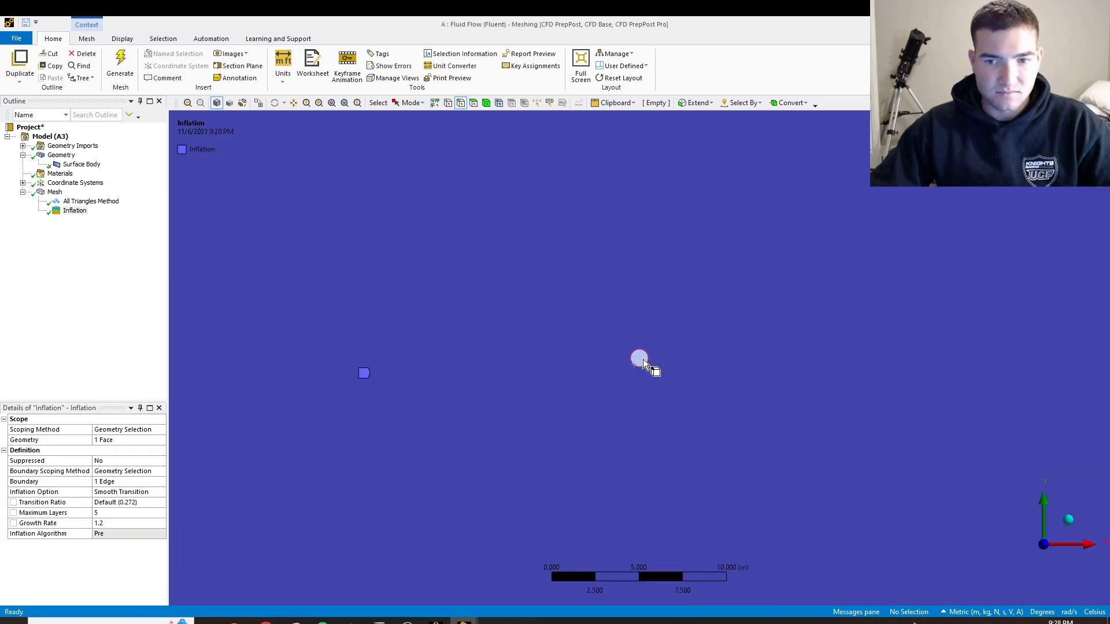
{"action": "left_click", "coordinate": [55, 191]}
{"action": "scroll", "coordinate": [671, 363], "scroll_direction": "up", "scroll_amount": 5}
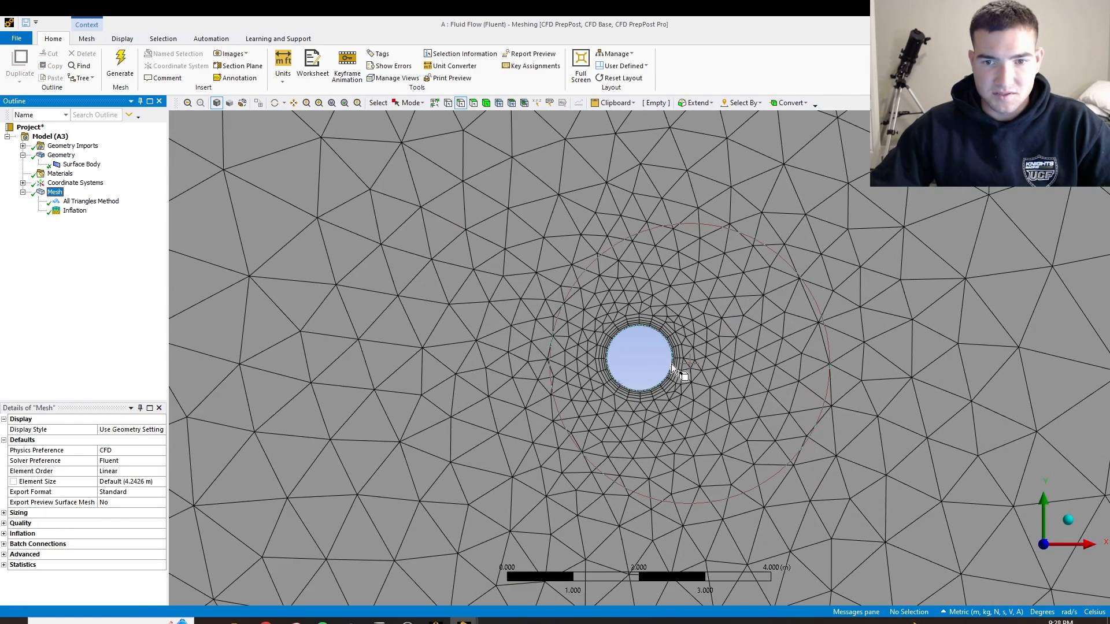
{"action": "scroll", "coordinate": [671, 363], "scroll_direction": "down", "scroll_amount": 8}
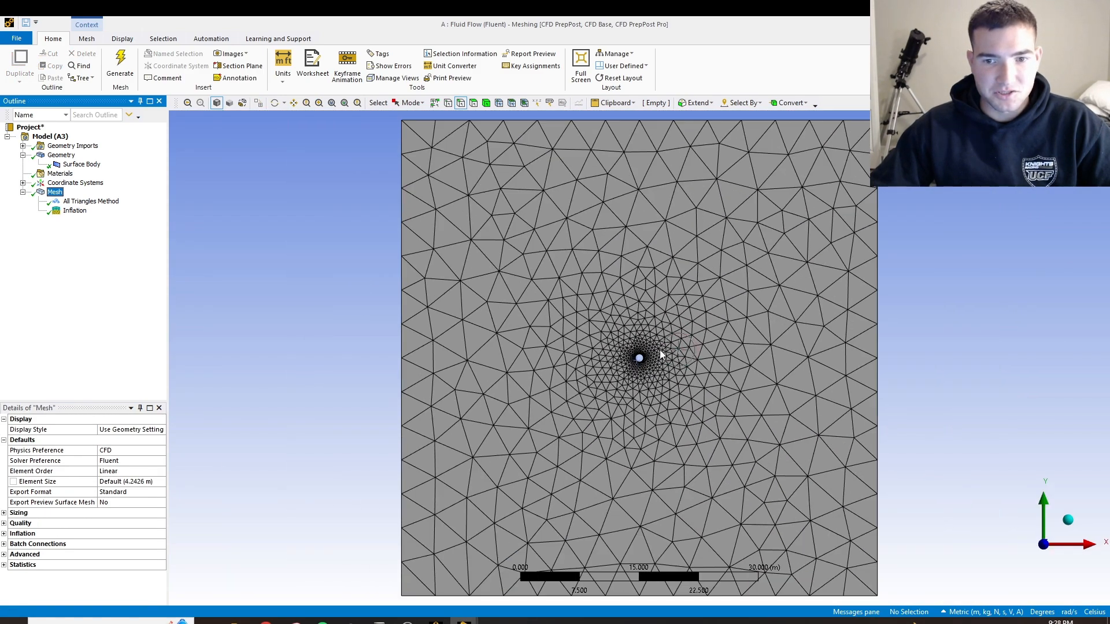
{"action": "right_click", "coordinate": [56, 193]}
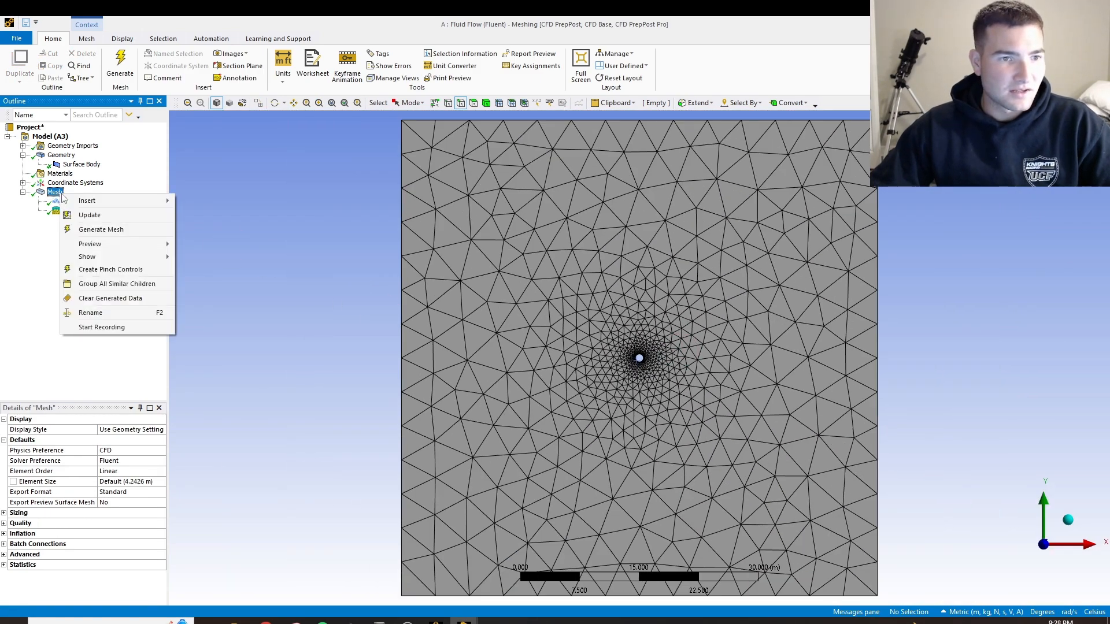
{"action": "mouse_move", "coordinate": [85, 206]}
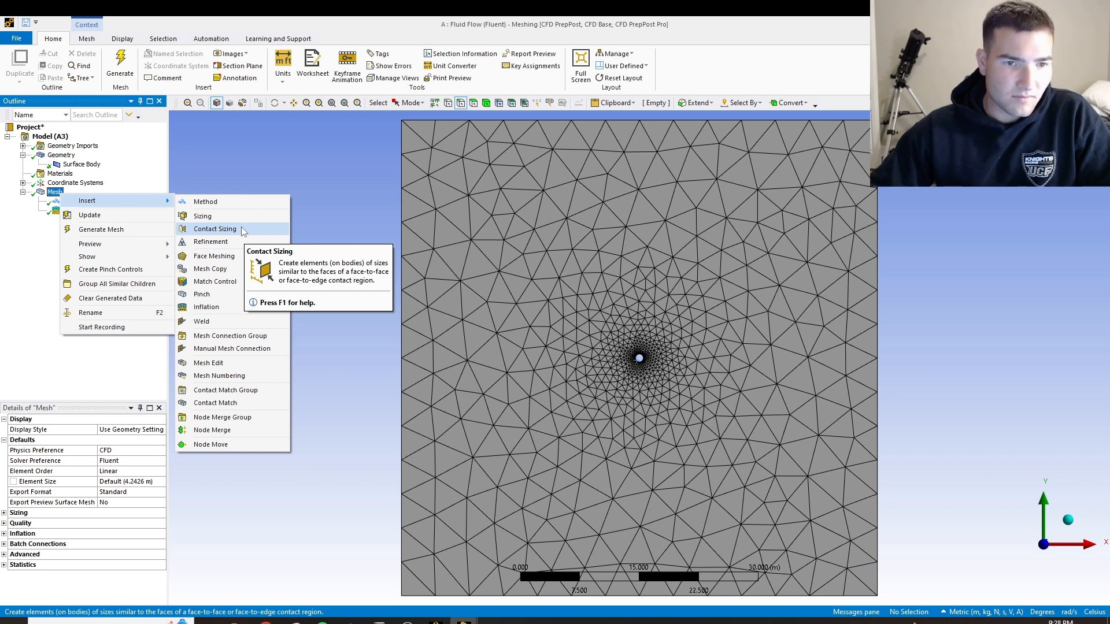
{"action": "left_click", "coordinate": [29, 206]}
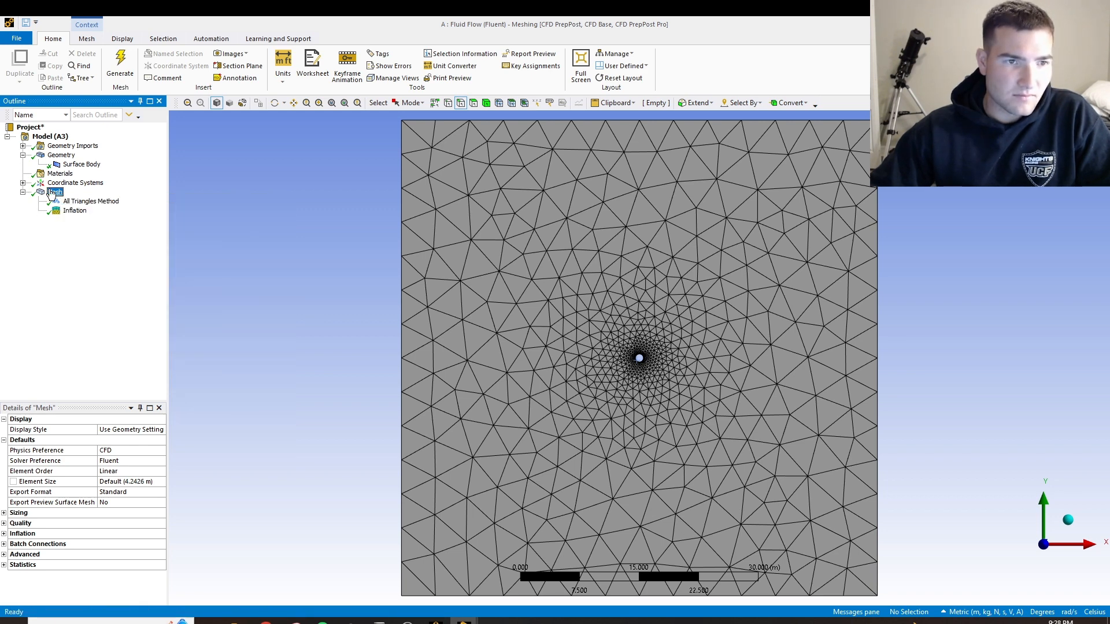
{"action": "right_click", "coordinate": [51, 190]}
{"action": "mouse_move", "coordinate": [123, 195]}
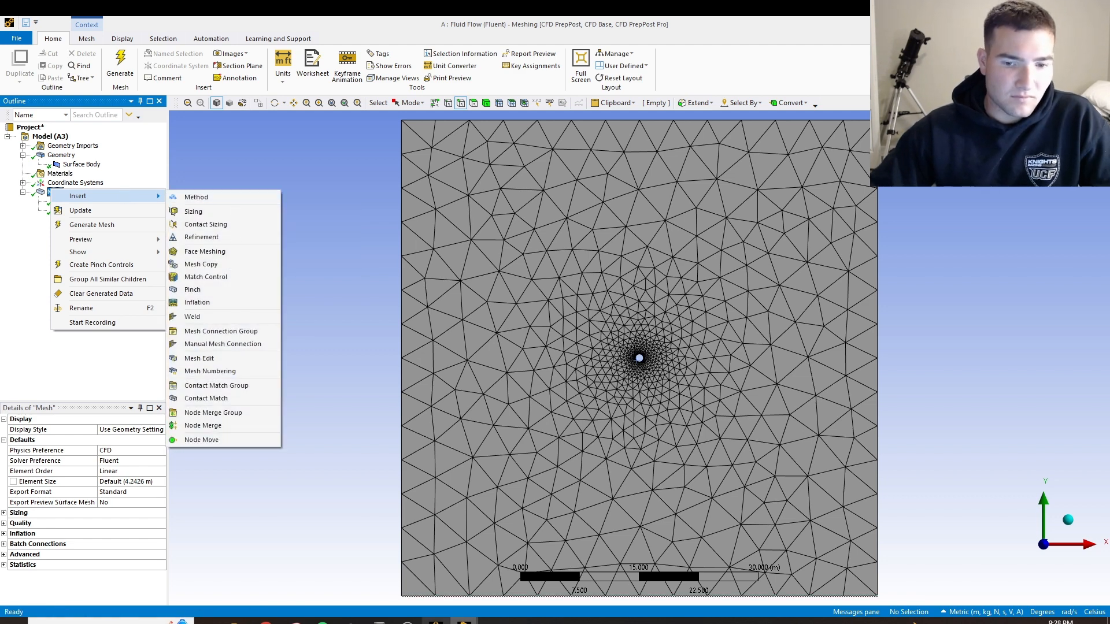
{"action": "left_click", "coordinate": [407, 621]}
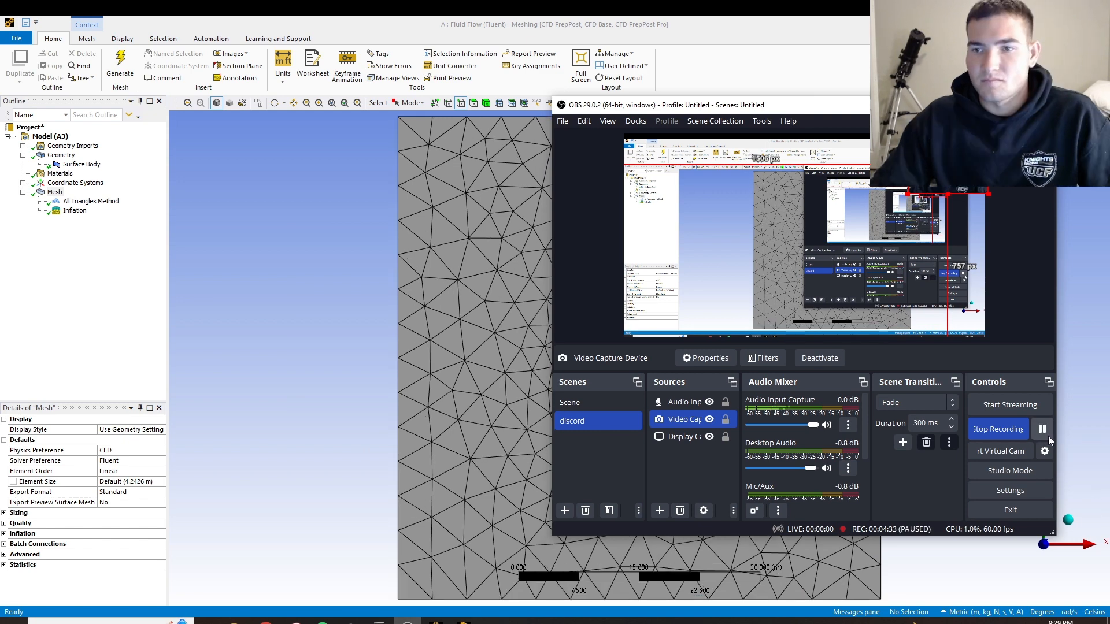
{"action": "left_click", "coordinate": [301, 301]}
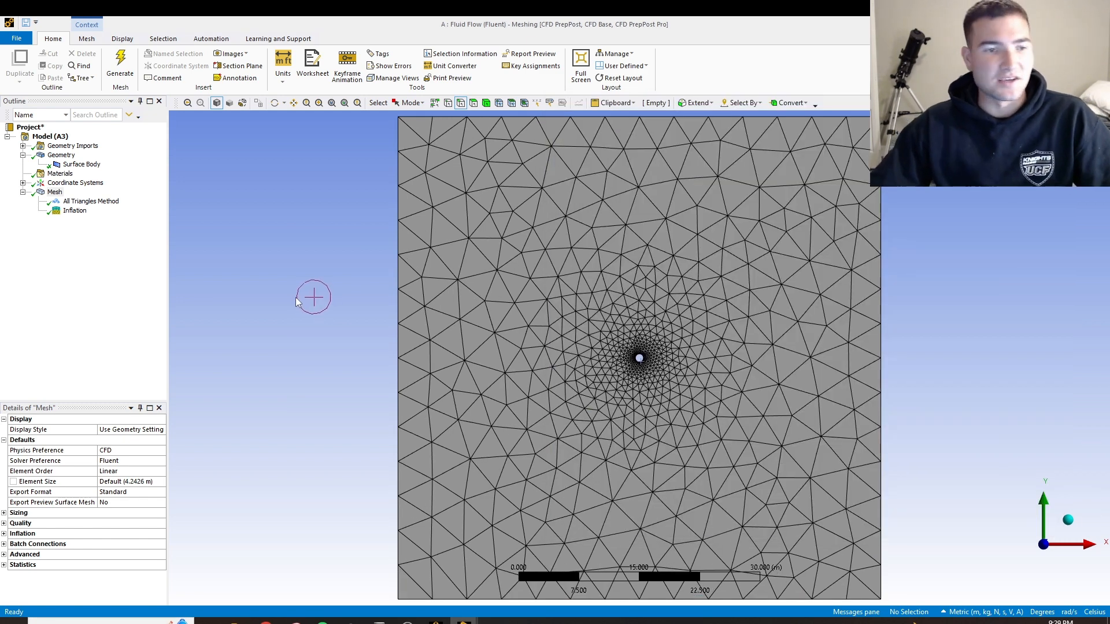
Insert a Sizing control in the mesh and scope its geometry to the circular edge
{"action": "right_click", "coordinate": [54, 194]}
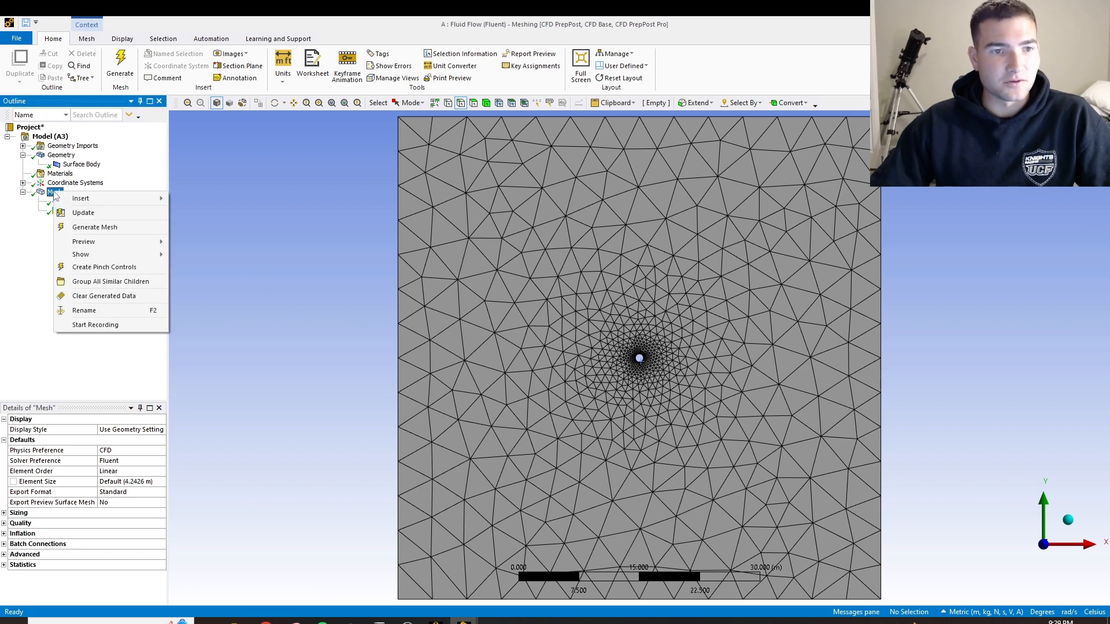
{"action": "mouse_move", "coordinate": [114, 202]}
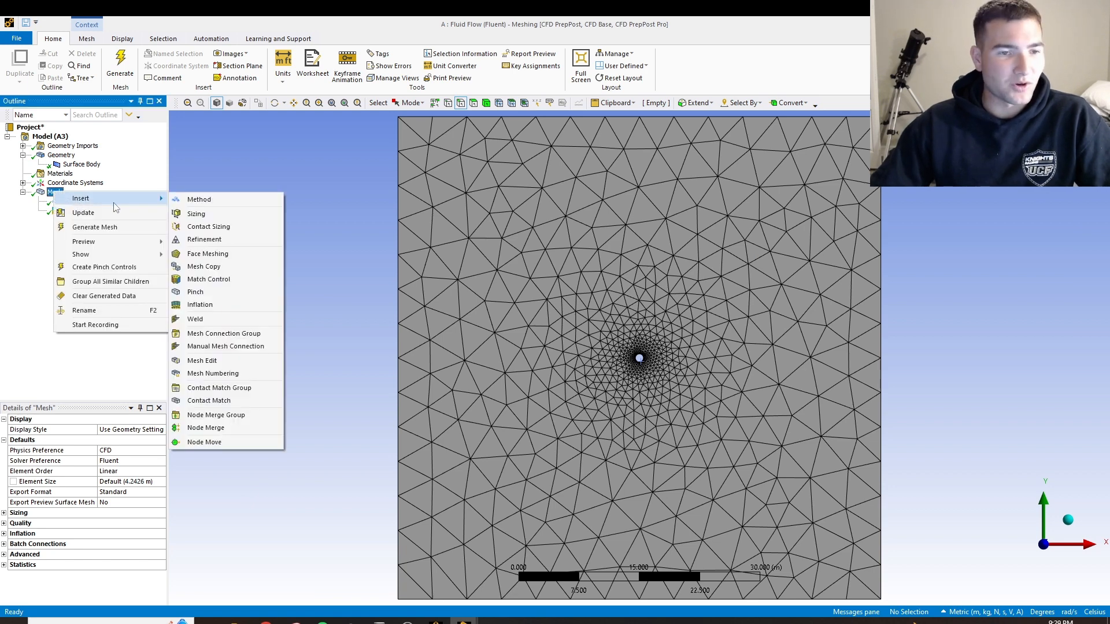
{"action": "left_click", "coordinate": [196, 214]}
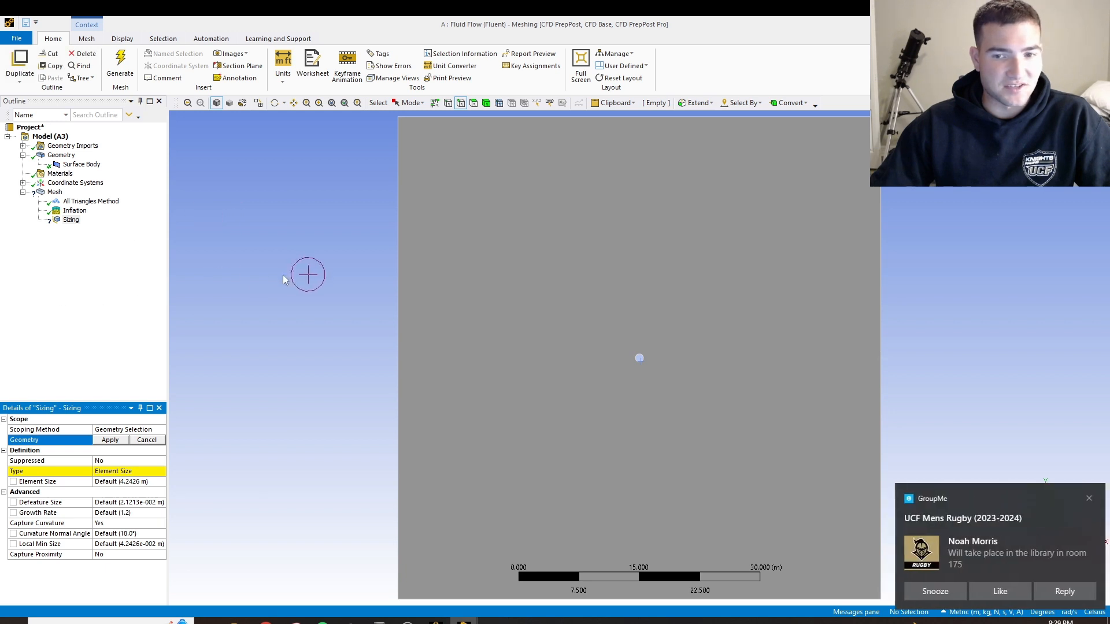
{"action": "scroll", "coordinate": [755, 409], "scroll_direction": "up", "scroll_amount": 5}
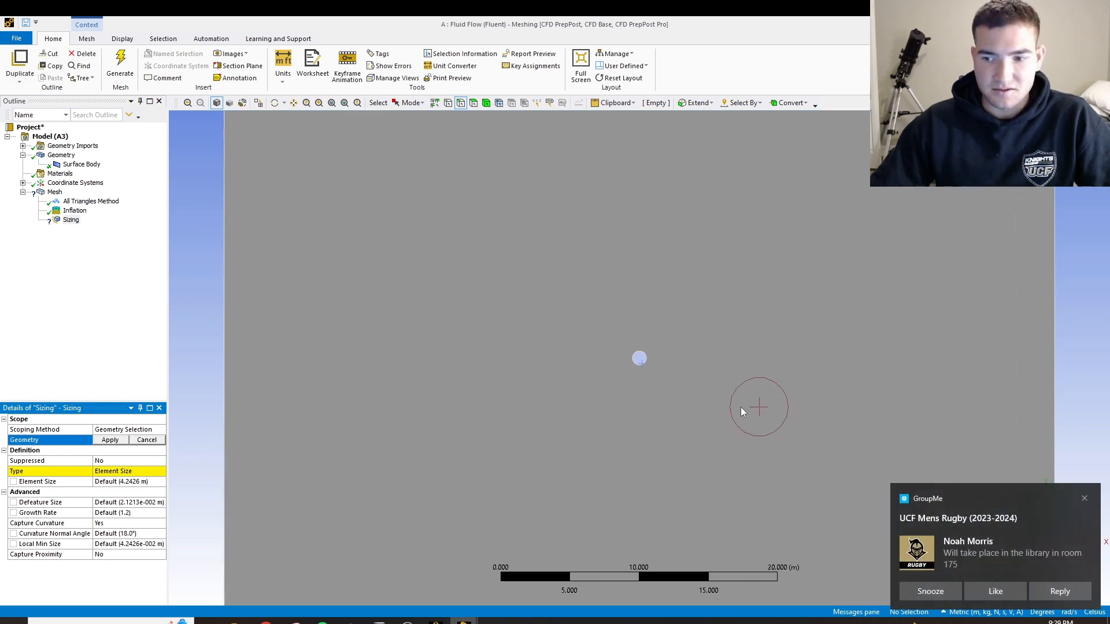
{"action": "left_click", "coordinate": [635, 362]}
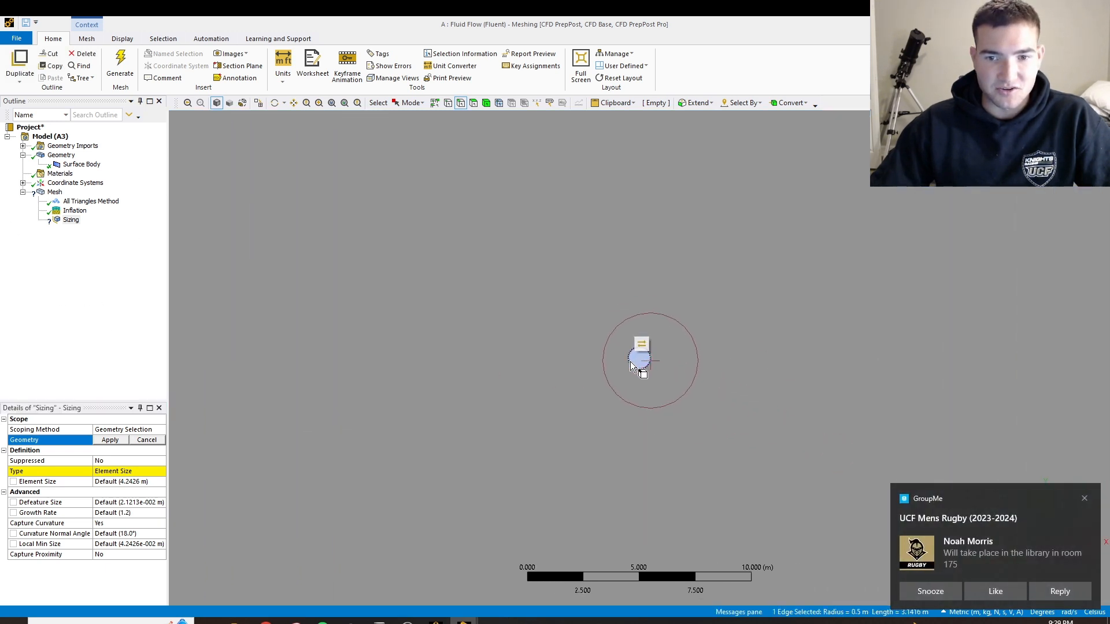
{"action": "left_click", "coordinate": [109, 441]}
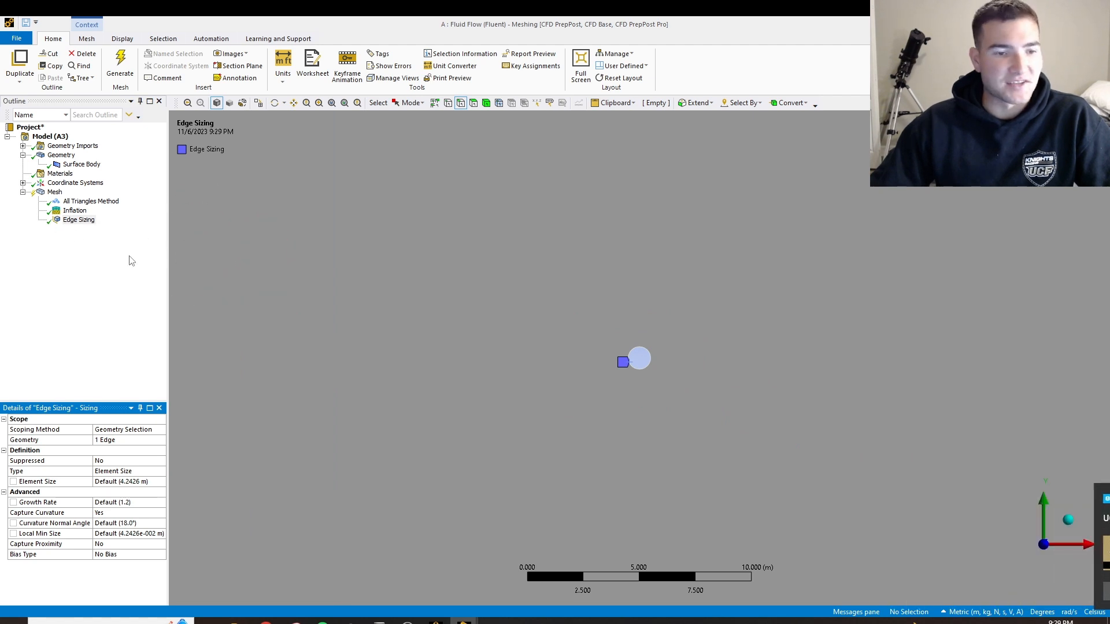
Set the edge sizing's element size to 0.002 m
{"action": "scroll", "coordinate": [701, 366], "scroll_direction": "up", "scroll_amount": 2}
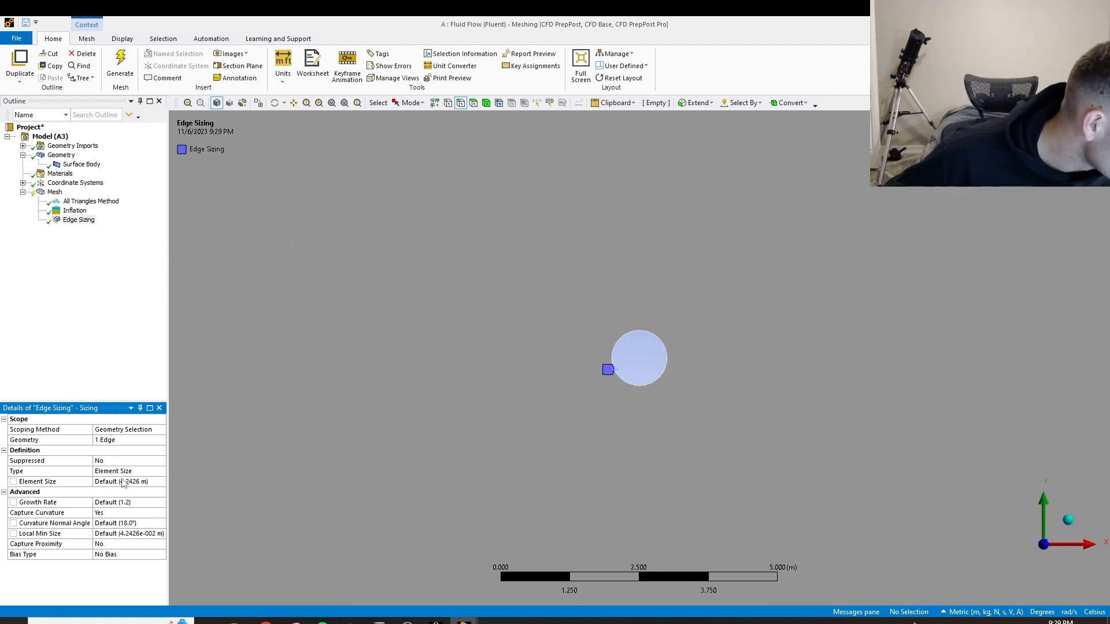
{"action": "left_click", "coordinate": [125, 482]}
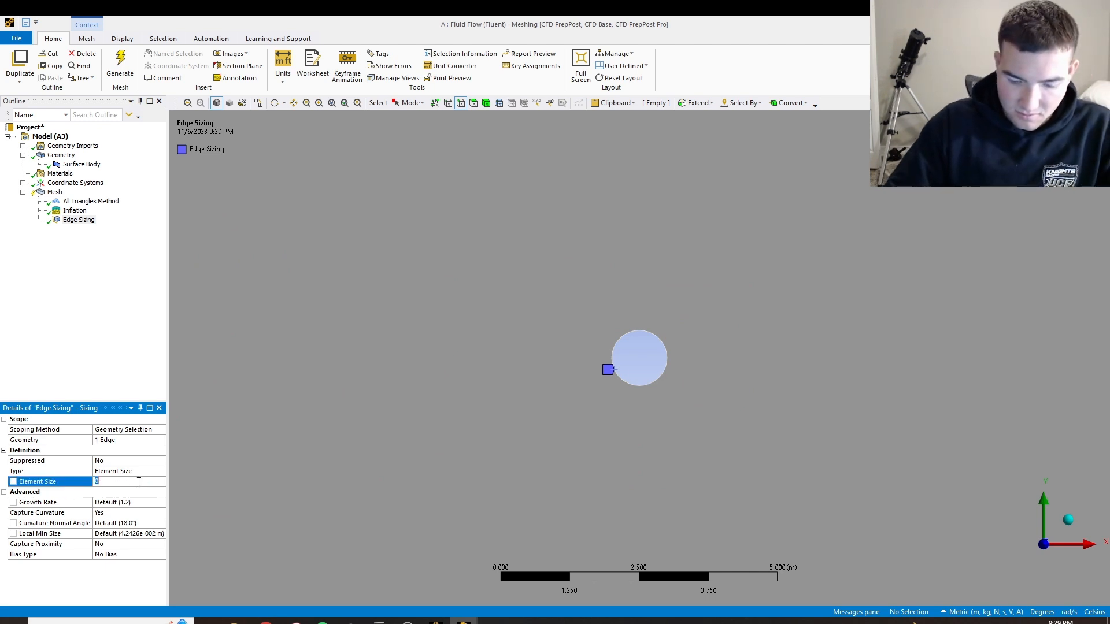
{"action": "type", "text": "0.002"}
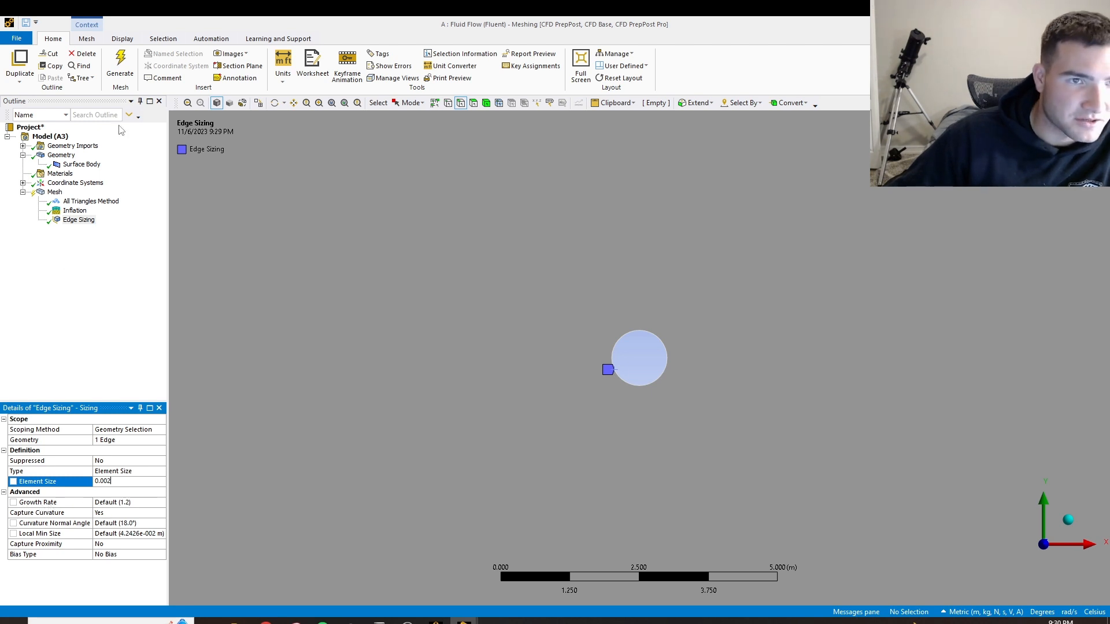
Regenerate the mesh with the edge sizing and display the refined elements around the circle
{"action": "left_click", "coordinate": [120, 64]}
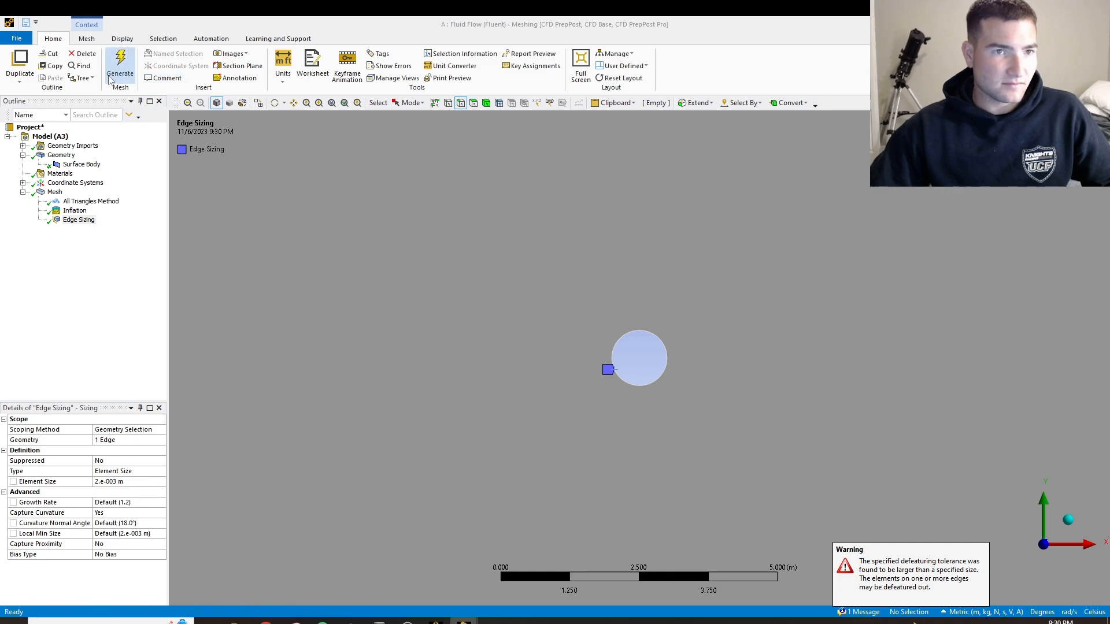
{"action": "left_click", "coordinate": [55, 192]}
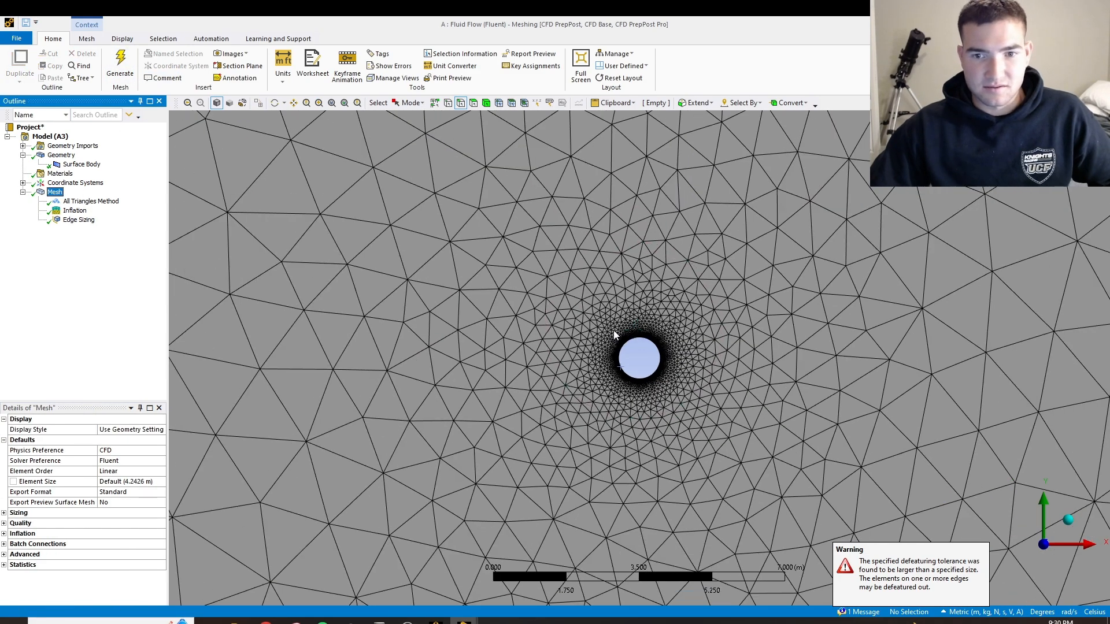
{"action": "scroll", "coordinate": [614, 335], "scroll_direction": "up", "scroll_amount": 3}
{"action": "scroll", "coordinate": [630, 344], "scroll_direction": "down", "scroll_amount": 6}
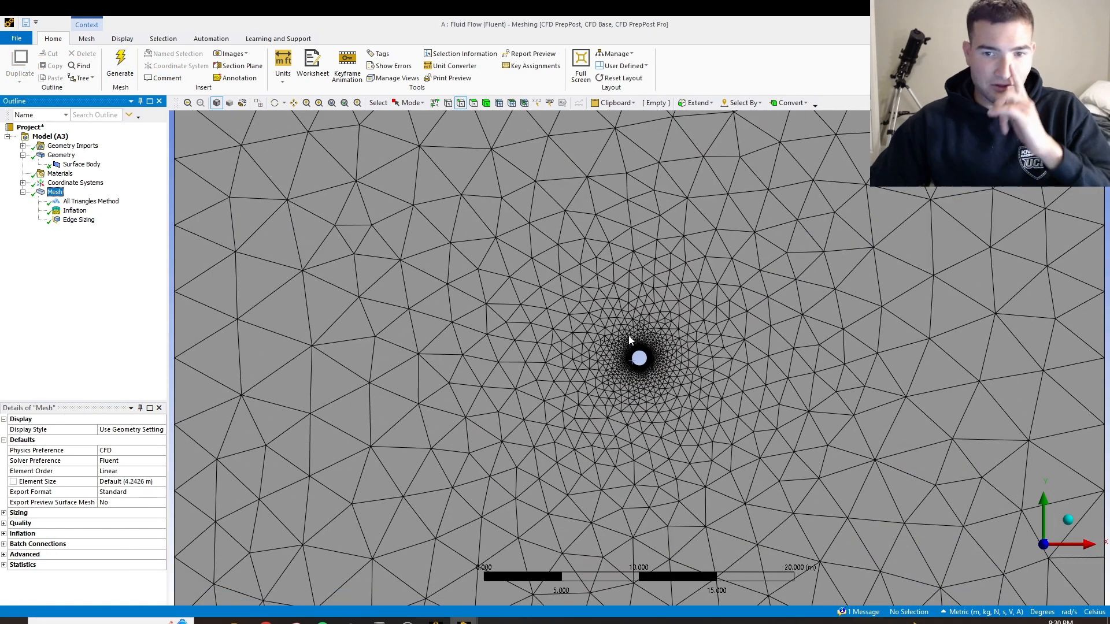
{"action": "scroll", "coordinate": [629, 336], "scroll_direction": "down", "scroll_amount": 3}
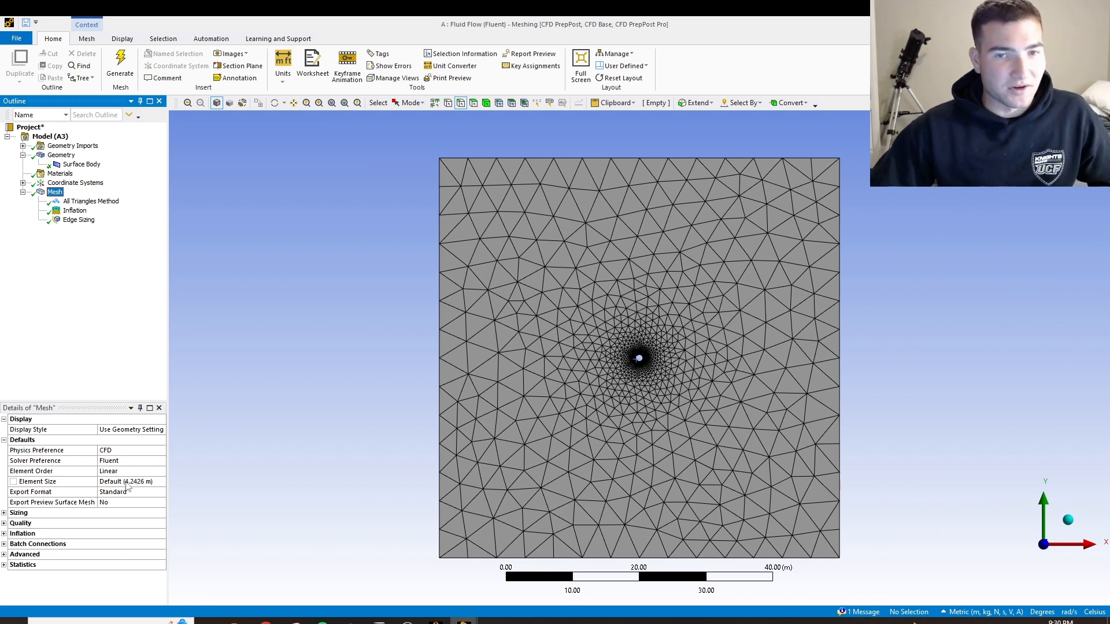
Set the global mesh element size to 0.15 m, then regenerate the mesh with its meshing status shown beside the model
{"action": "left_click", "coordinate": [108, 481]}
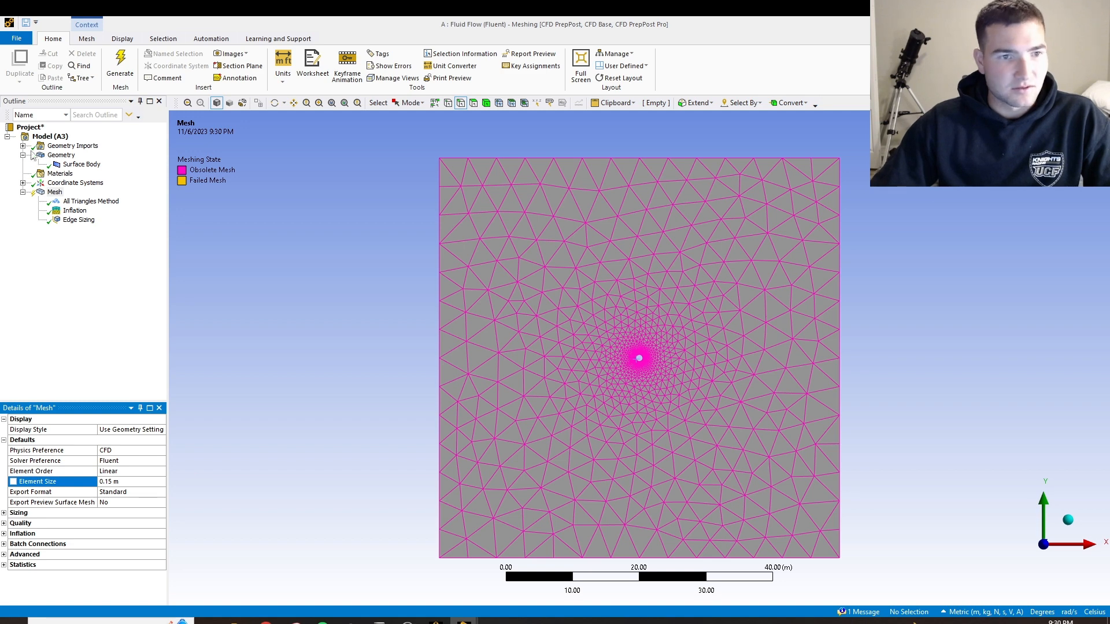
{"action": "left_click", "coordinate": [120, 63]}
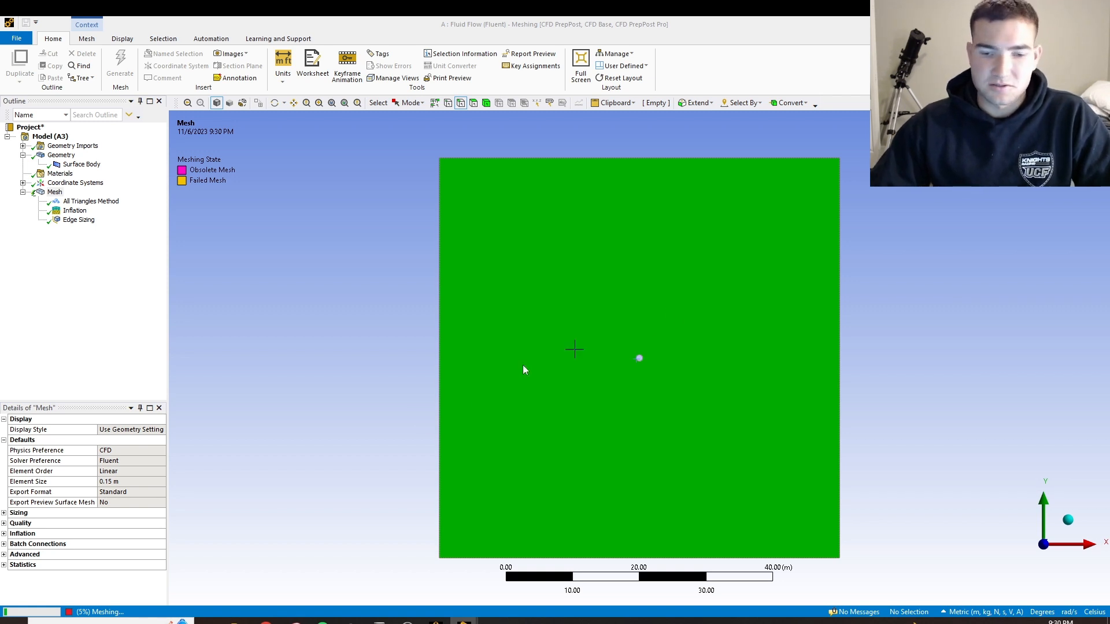
{"action": "left_click", "coordinate": [36, 611]}
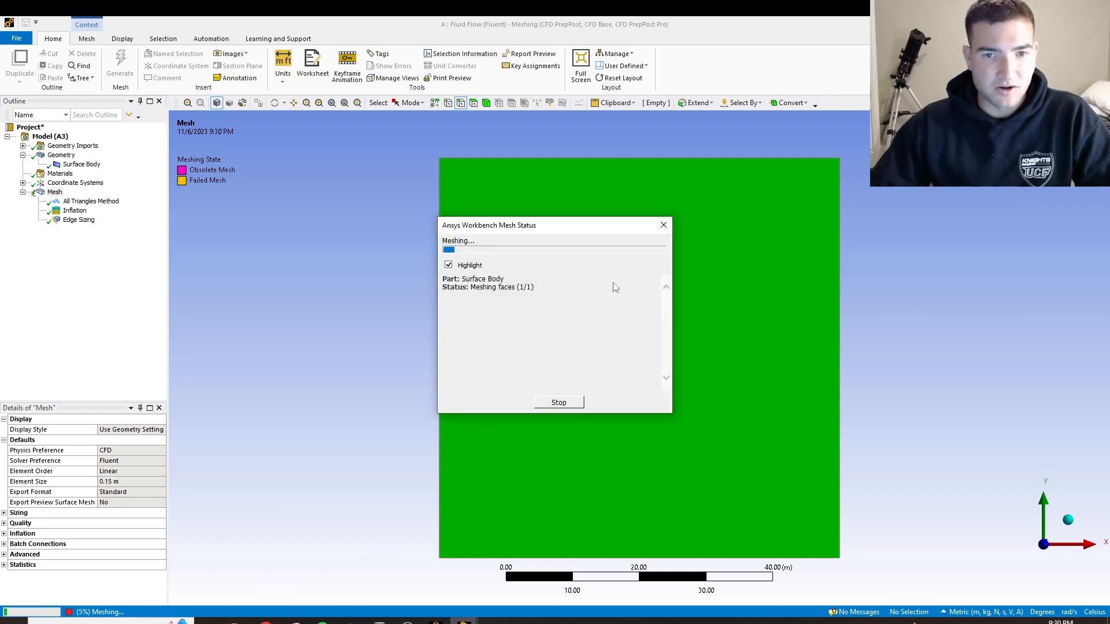
{"action": "left_click_drag", "start_coordinate": [571, 227], "coordinate": [986, 218]}
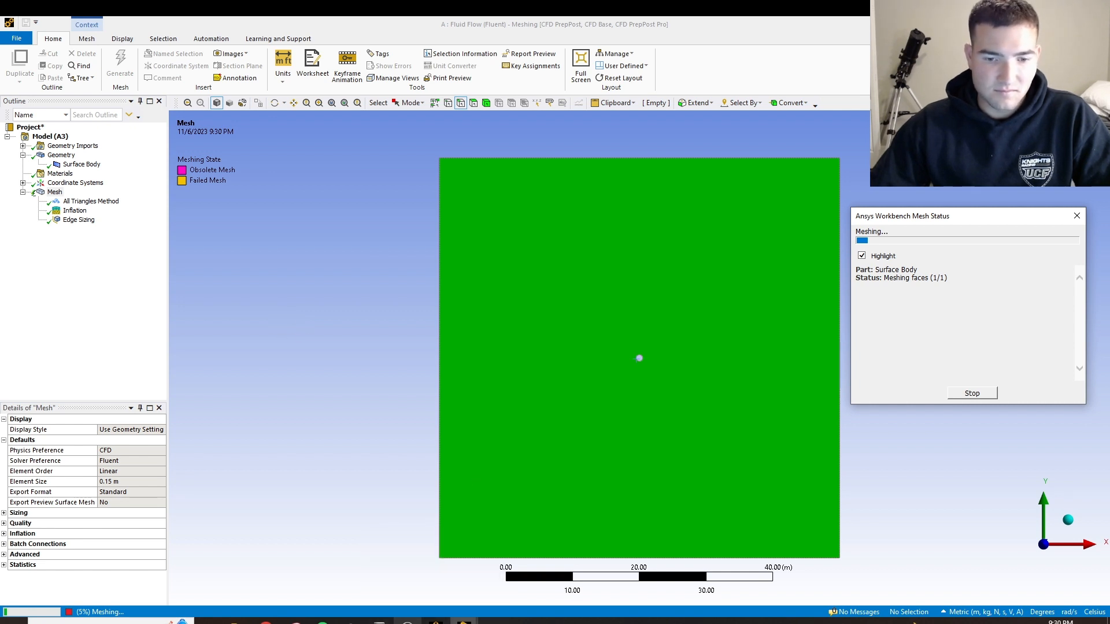
{"action": "key", "text": "alt+Tab"}
{"action": "left_click", "coordinate": [1042, 433]}
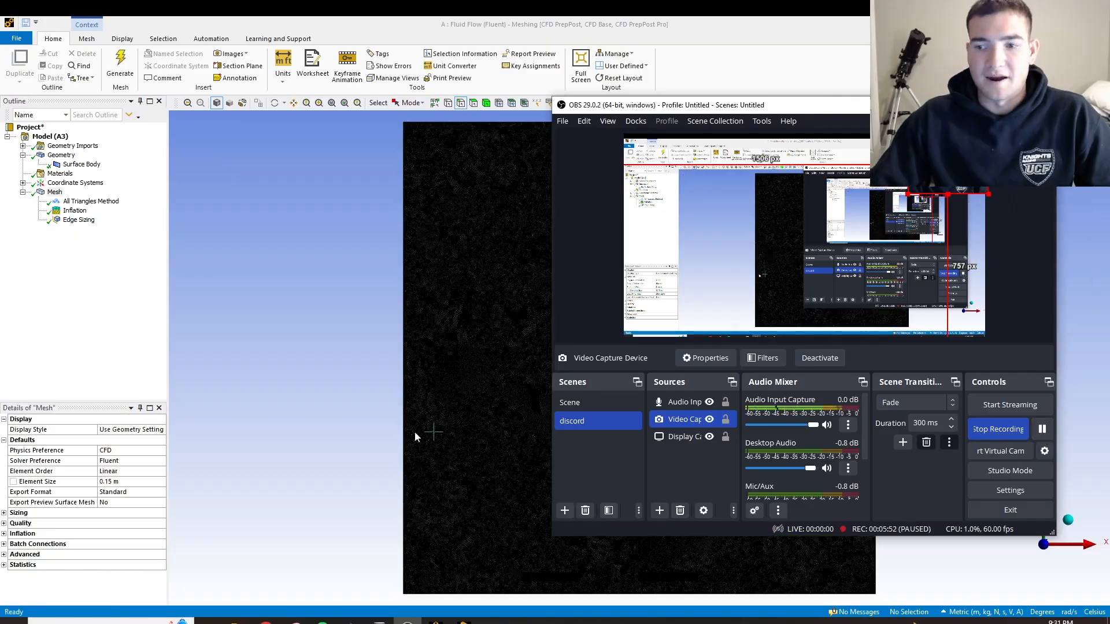
{"action": "left_click", "coordinate": [349, 428]}
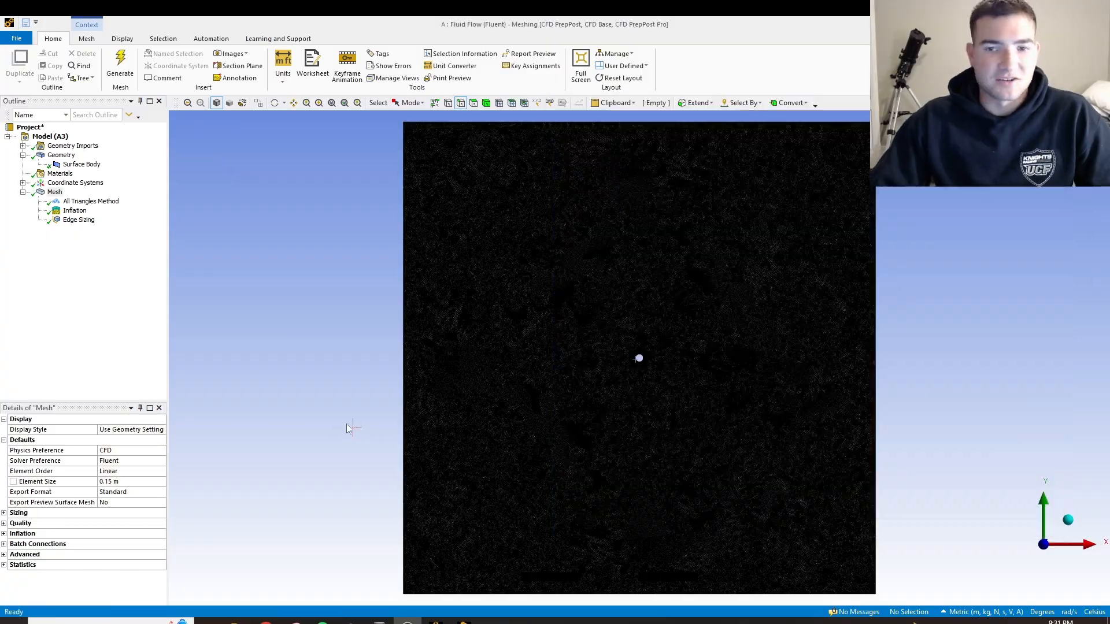
{"action": "scroll", "coordinate": [647, 329], "scroll_direction": "up", "scroll_amount": 3}
{"action": "scroll", "coordinate": [654, 349], "scroll_direction": "down", "scroll_amount": 4}
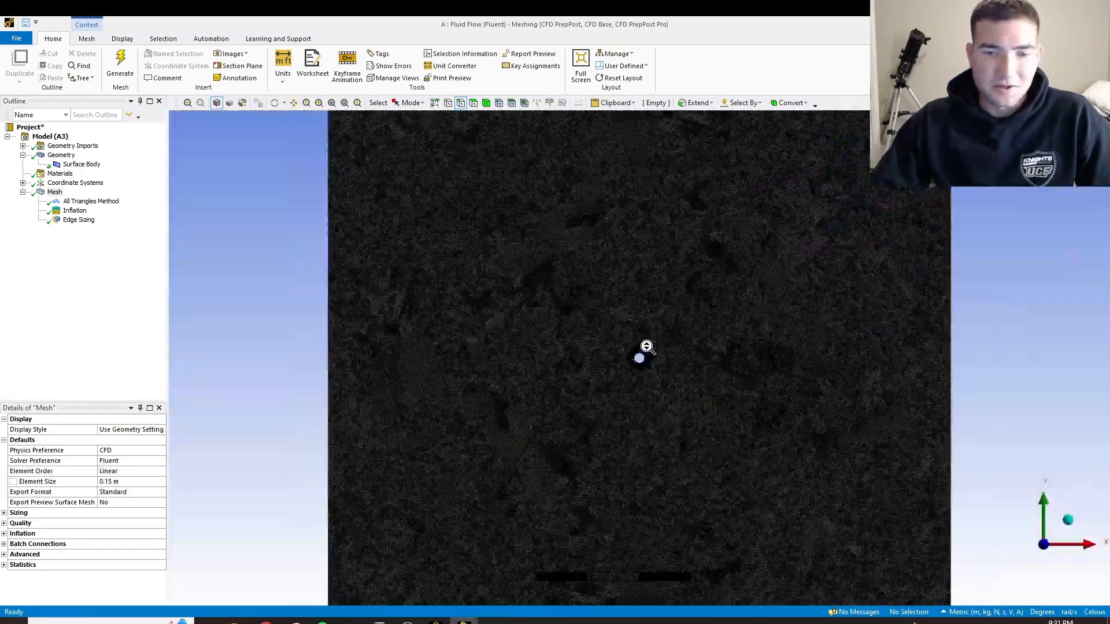
{"action": "scroll", "coordinate": [679, 347], "scroll_direction": "up", "scroll_amount": 3}
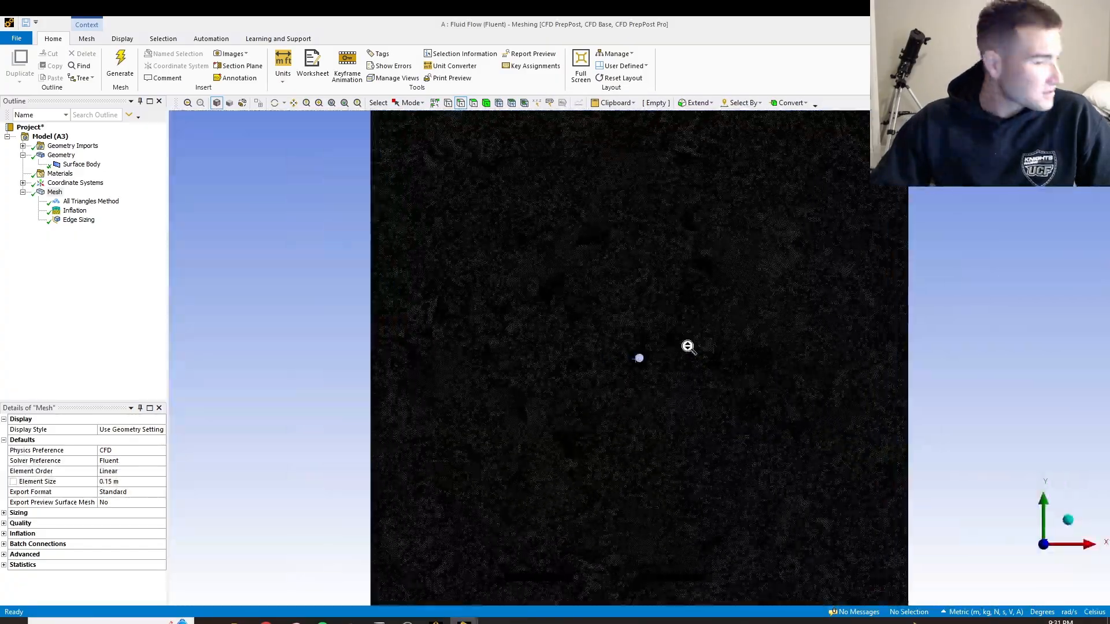
Create a named selection called Inlet from the left vertical edge of the square domain
{"action": "scroll", "coordinate": [688, 345], "scroll_direction": "up", "scroll_amount": 3}
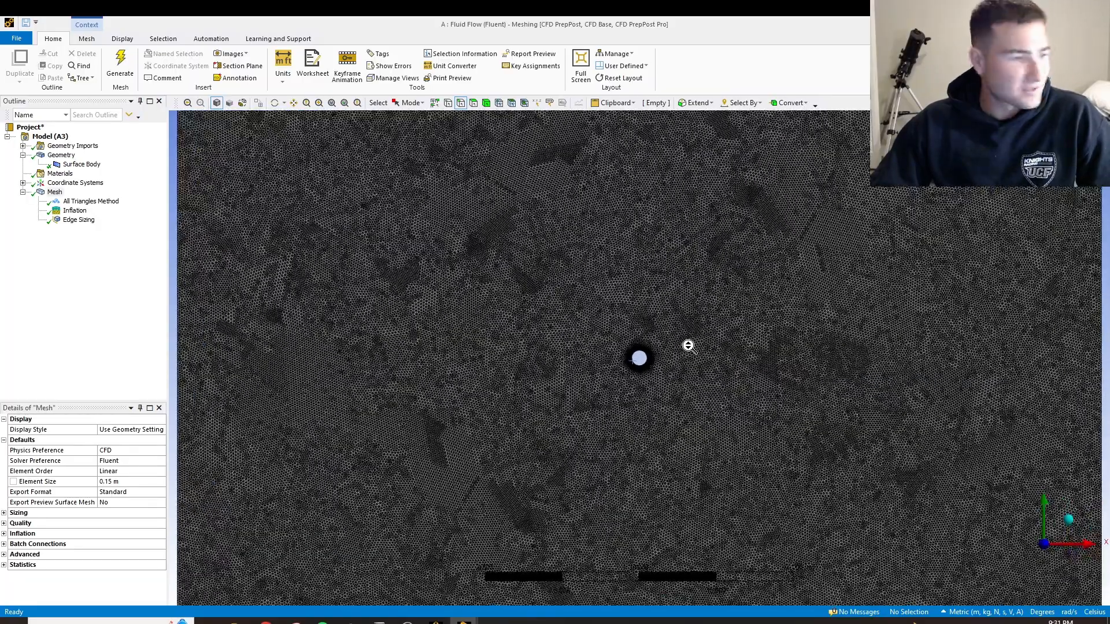
{"action": "scroll", "coordinate": [686, 345], "scroll_direction": "down", "scroll_amount": 4}
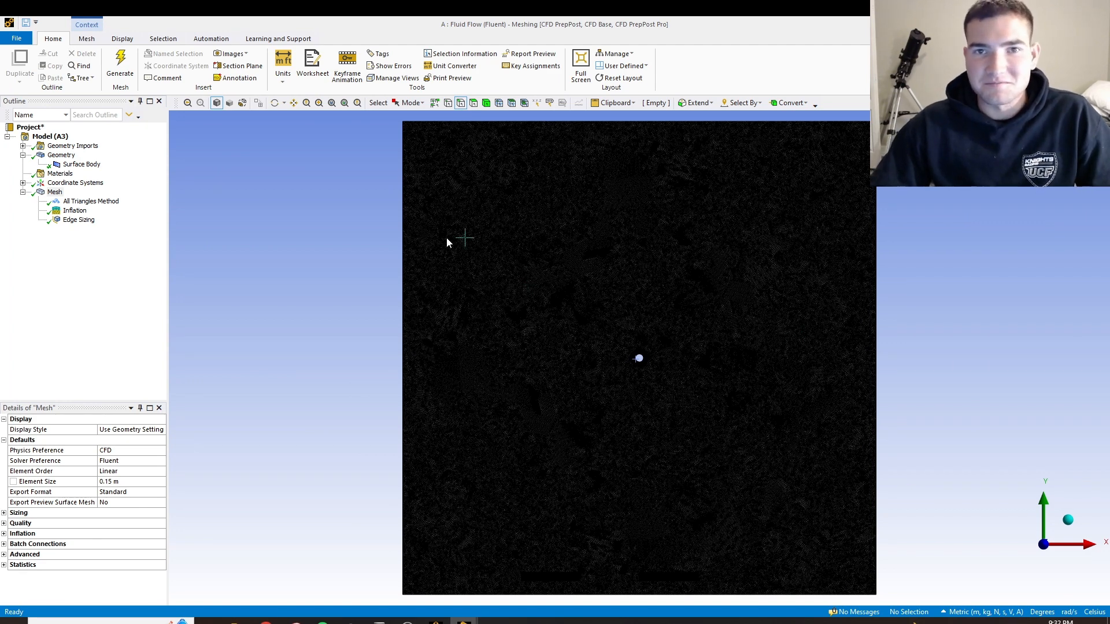
{"action": "left_click", "coordinate": [402, 241]}
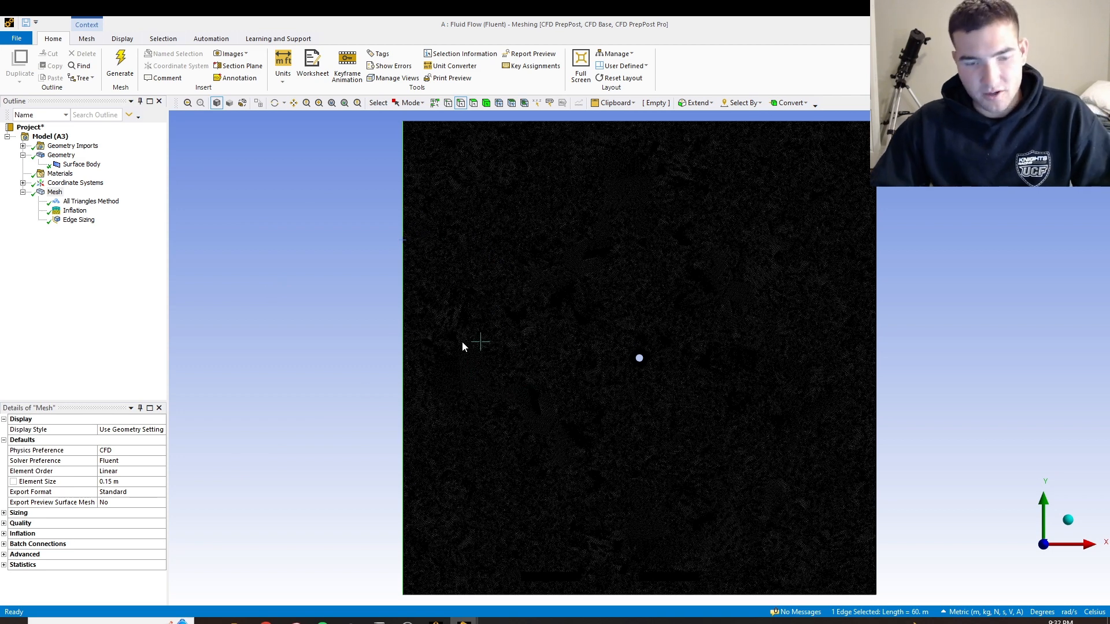
{"action": "key", "text": "n"}
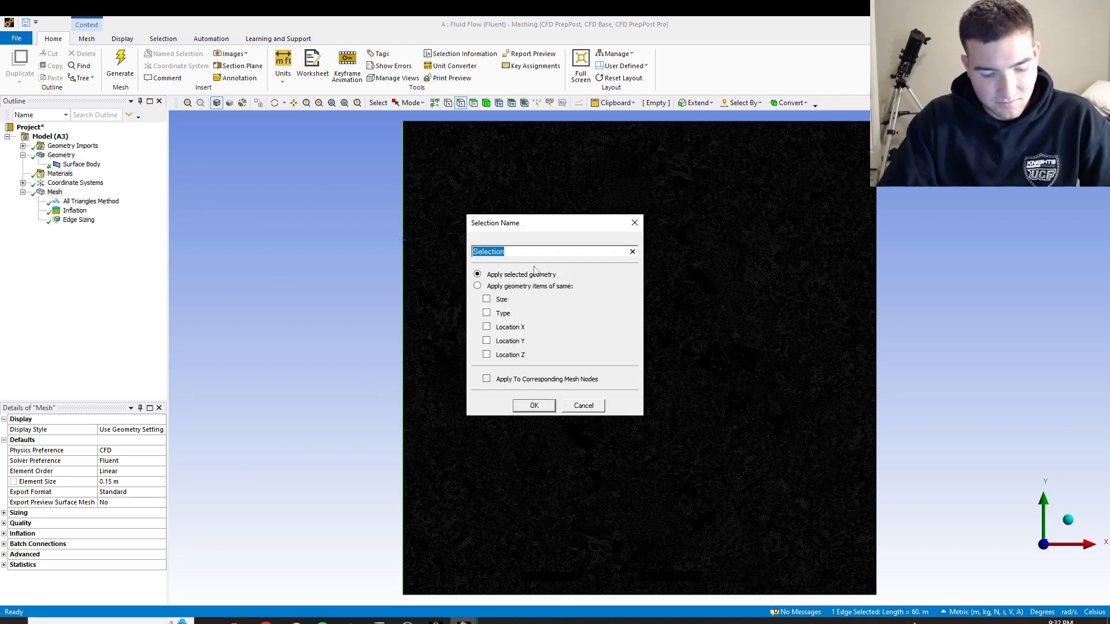
{"action": "type", "text": "Inlet"}
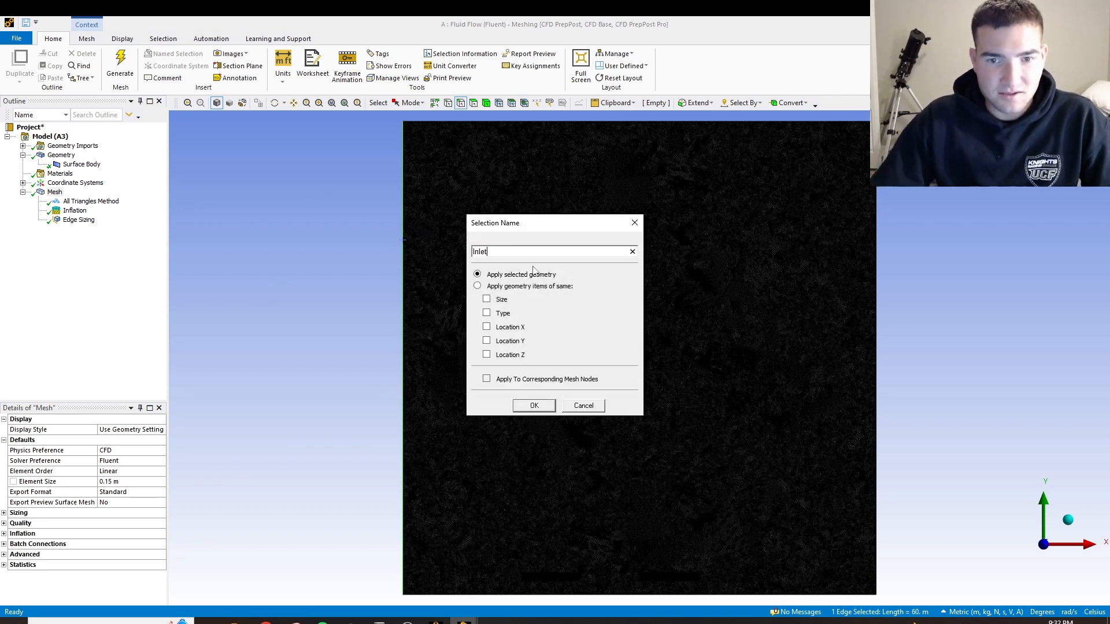
{"action": "left_click", "coordinate": [536, 406]}
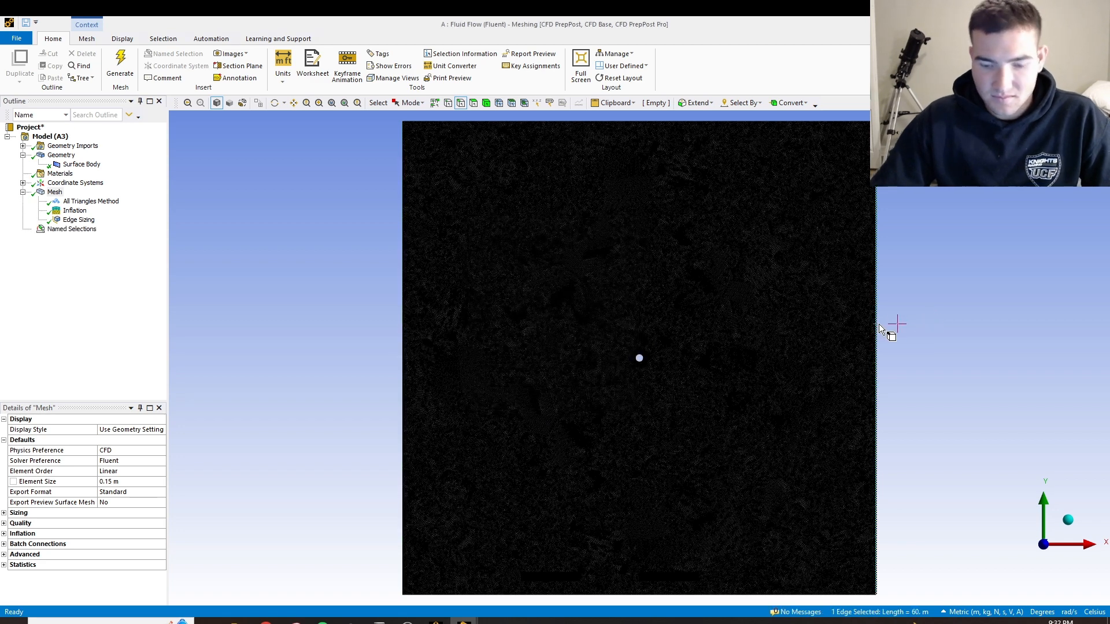
Create a named selection called Outlet from the right vertical edge of the square domain
{"action": "type", "text": "nO"}
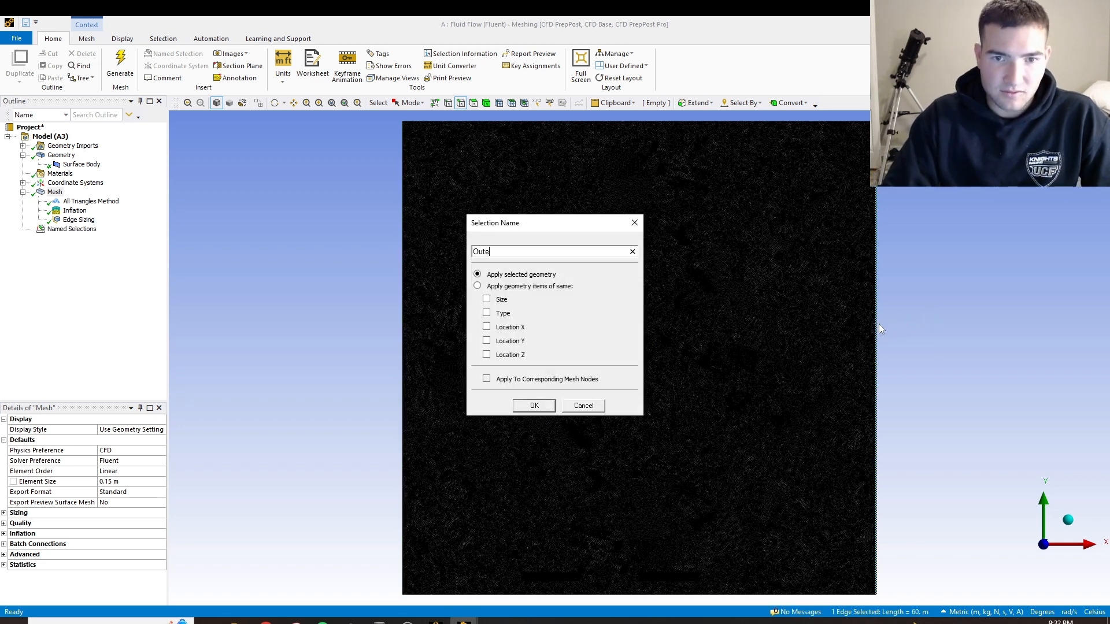
{"action": "type", "text": "utlet"}
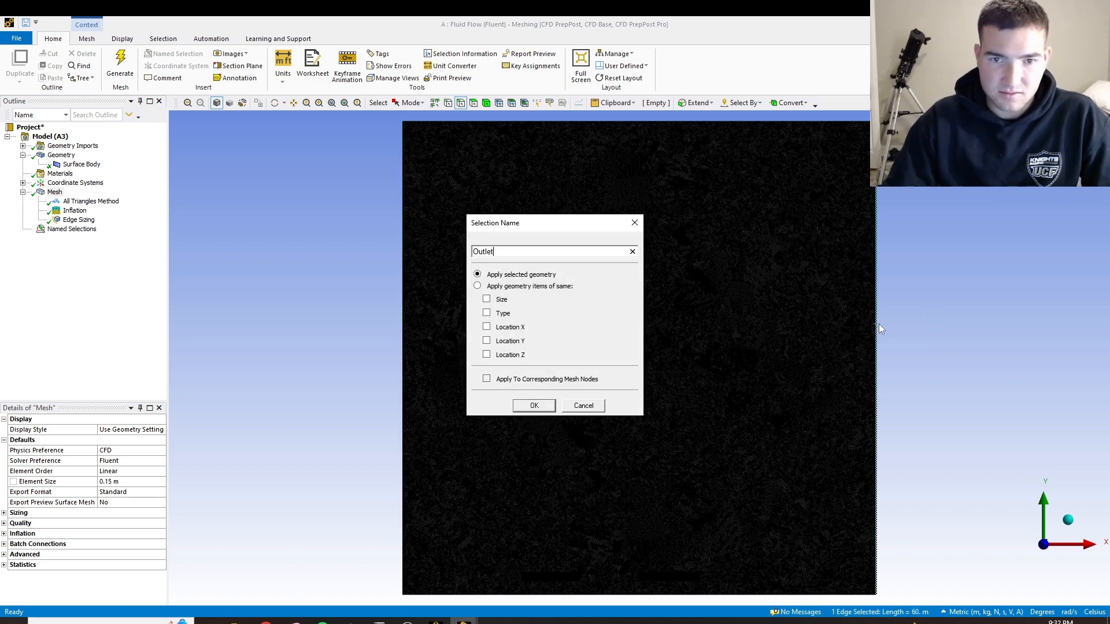
{"action": "left_click", "coordinate": [534, 407]}
Create a named selection called Walls from the upper and lower horizontal edges of the square domain
{"action": "left_click", "coordinate": [496, 125]}
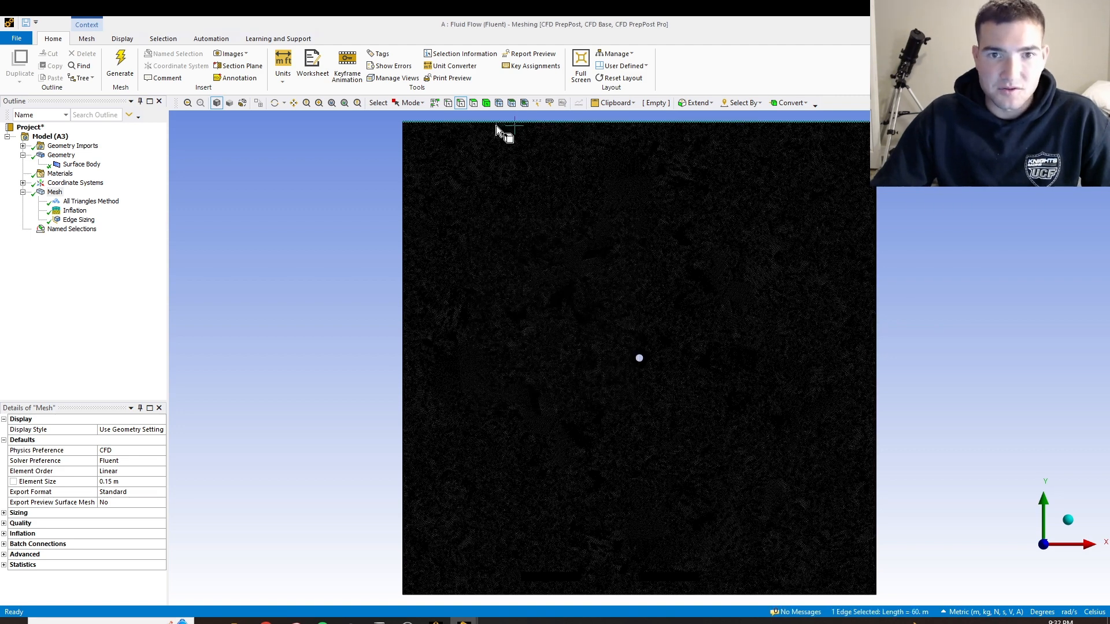
{"action": "left_click", "coordinate": [553, 595], "text": "ctrl"}
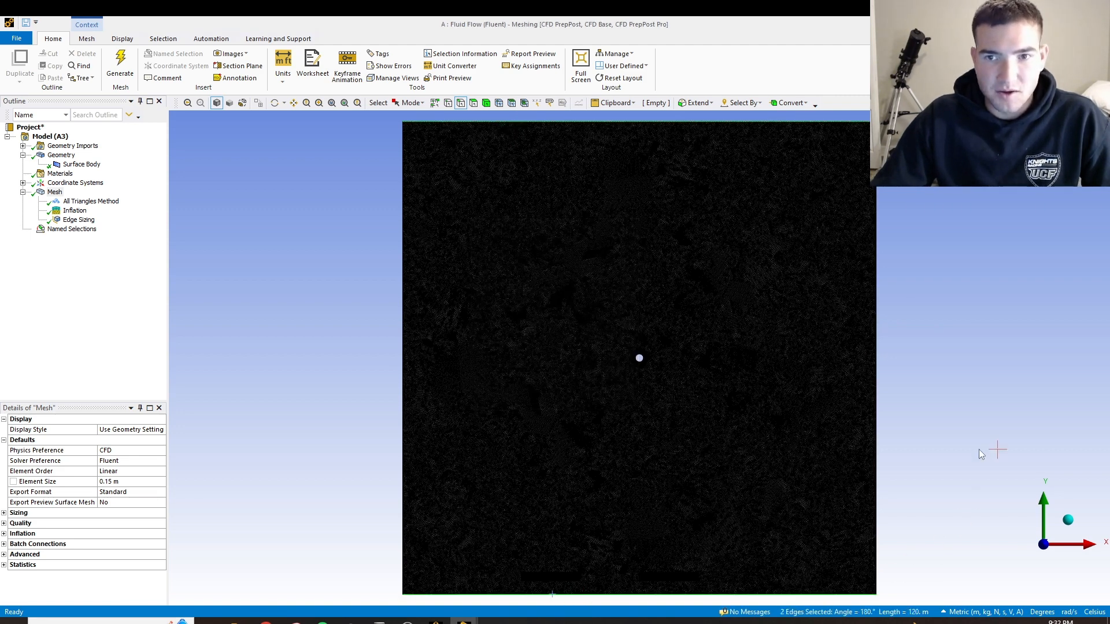
{"action": "key", "text": "n"}
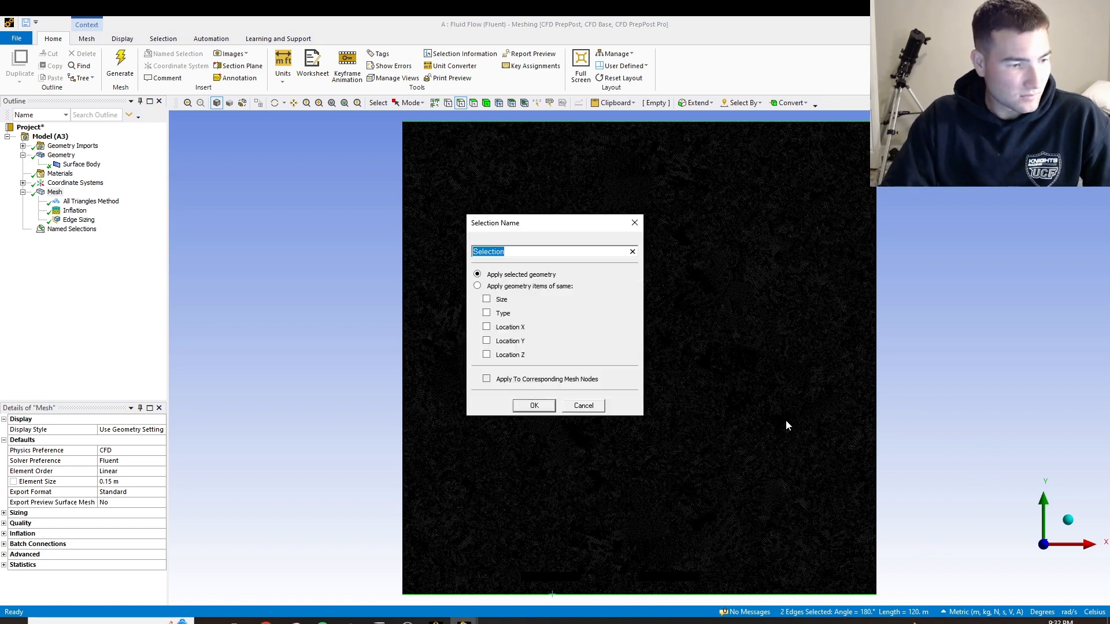
{"action": "type", "text": "Walls"}
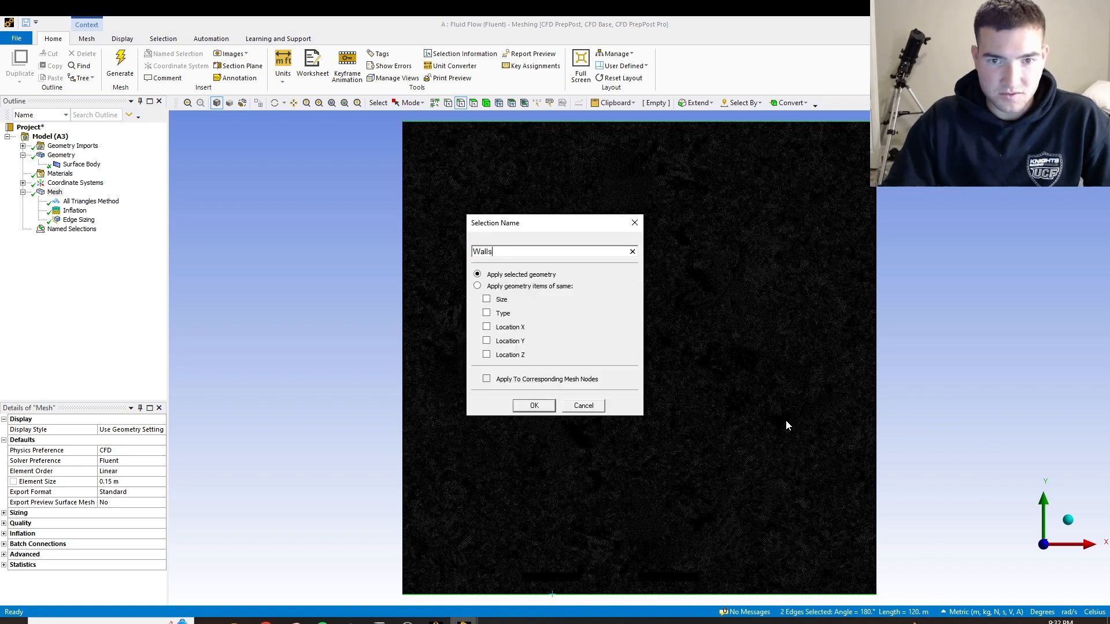
{"action": "left_click", "coordinate": [533, 406]}
Create a named selection called Cylinder Wall from the circular edge at the domain's centre
{"action": "scroll", "coordinate": [612, 362], "scroll_direction": "up", "scroll_amount": 10}
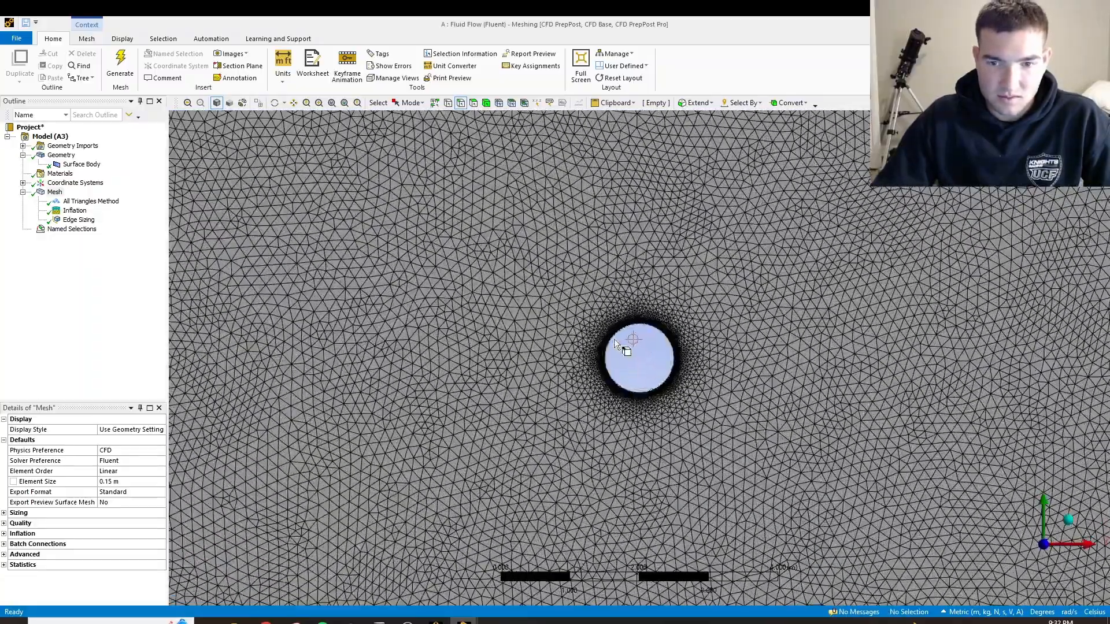
{"action": "left_click", "coordinate": [613, 338]}
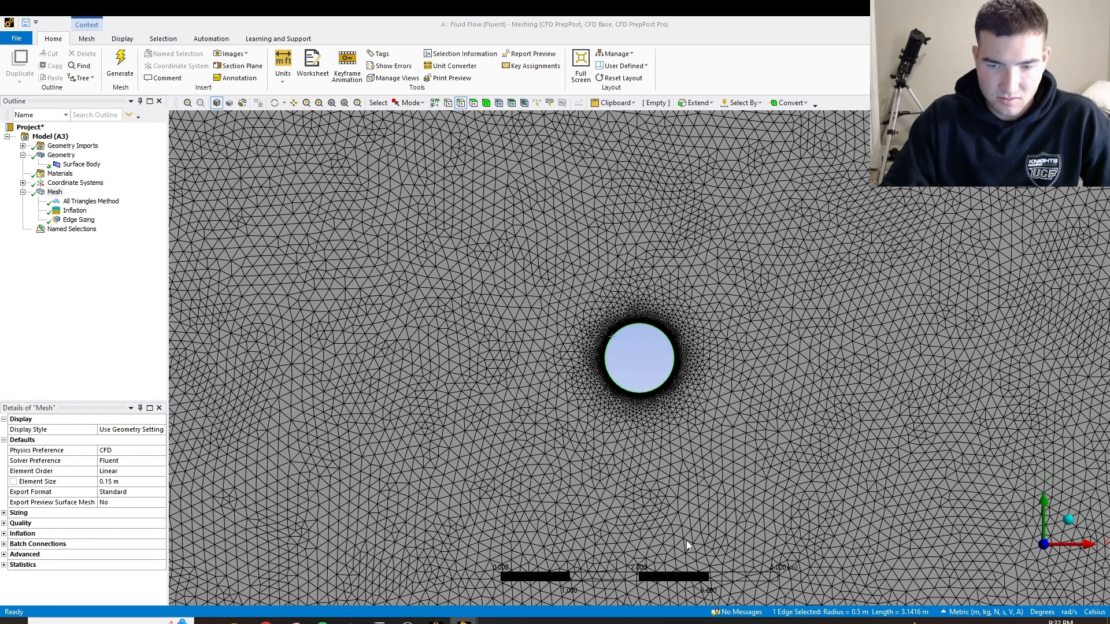
{"action": "type", "text": "nCylinder Wall"}
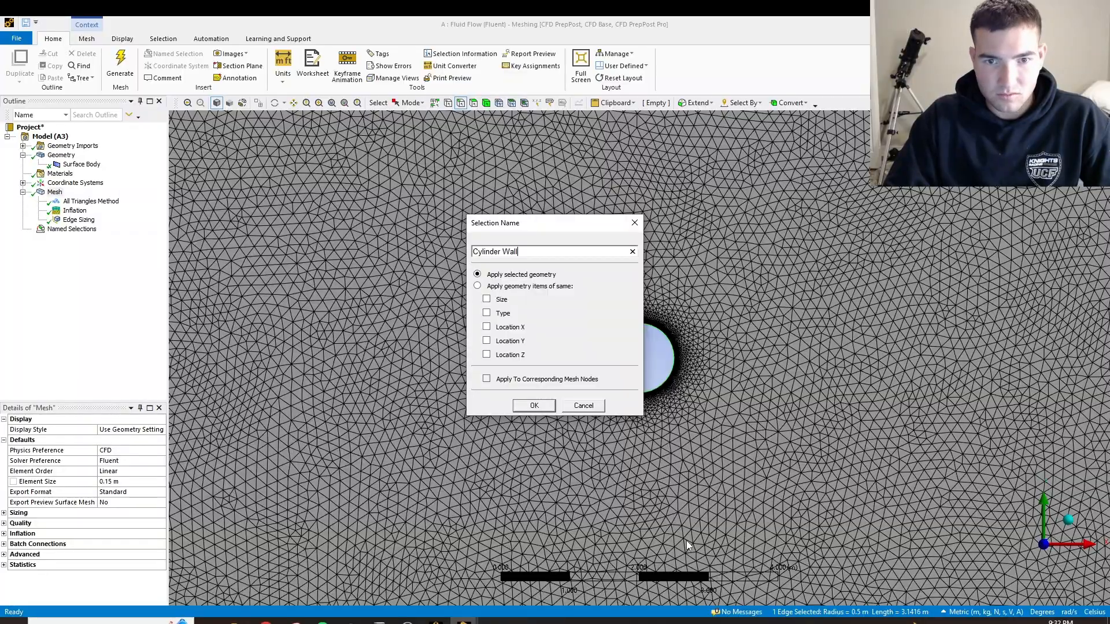
{"action": "left_click", "coordinate": [534, 406]}
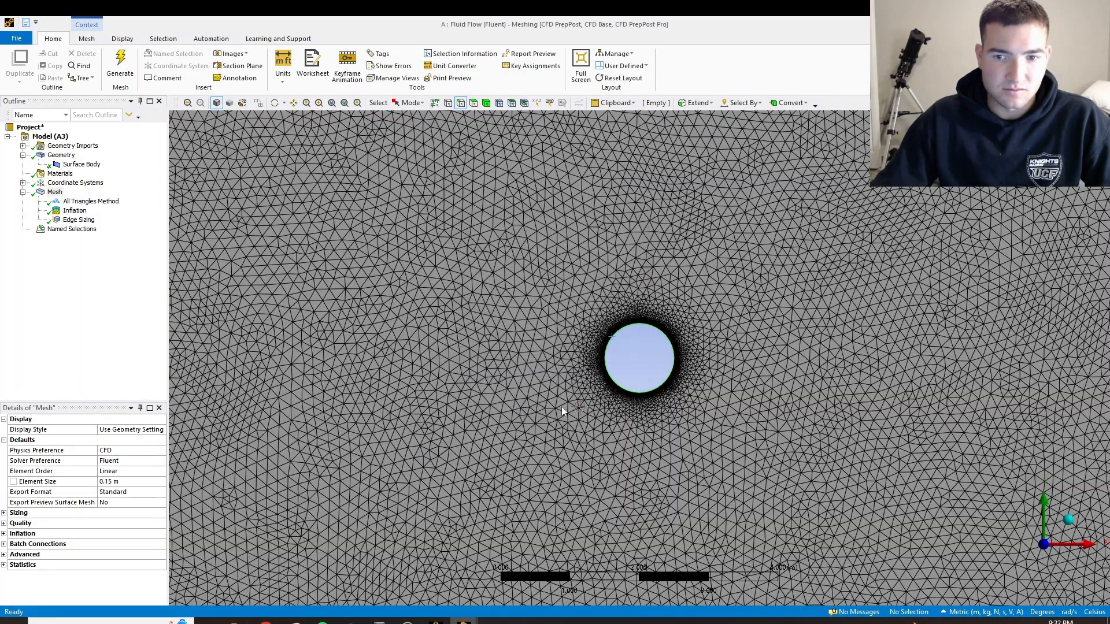
{"action": "scroll", "coordinate": [827, 386], "scroll_direction": "down", "scroll_amount": 10}
{"action": "scroll", "coordinate": [796, 389], "scroll_direction": "up", "scroll_amount": 4}
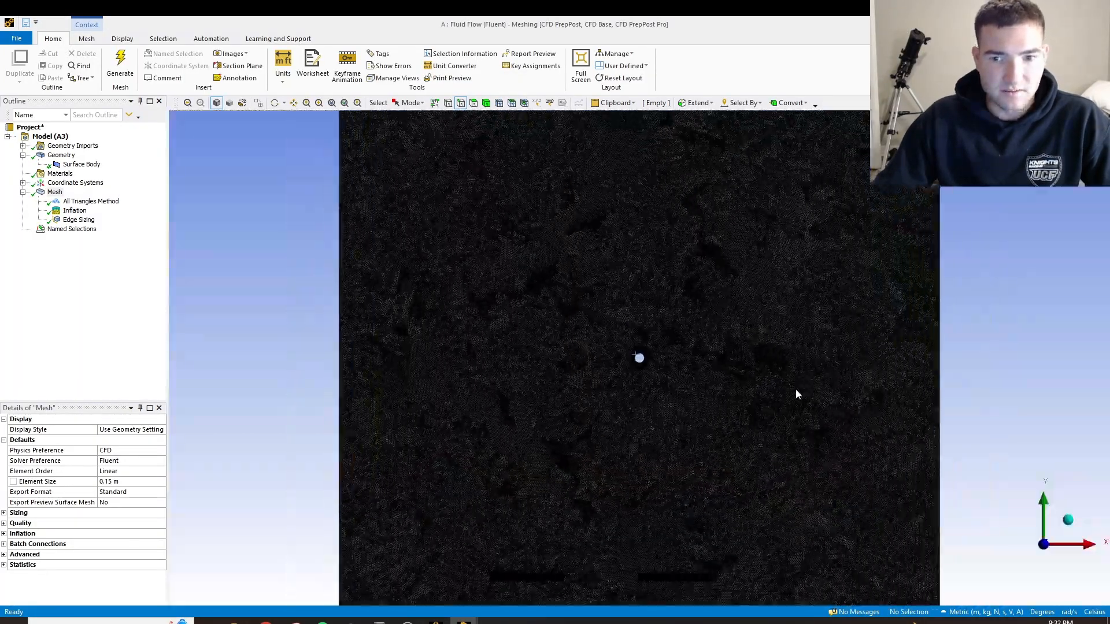
{"action": "scroll", "coordinate": [792, 387], "scroll_direction": "down", "scroll_amount": 6}
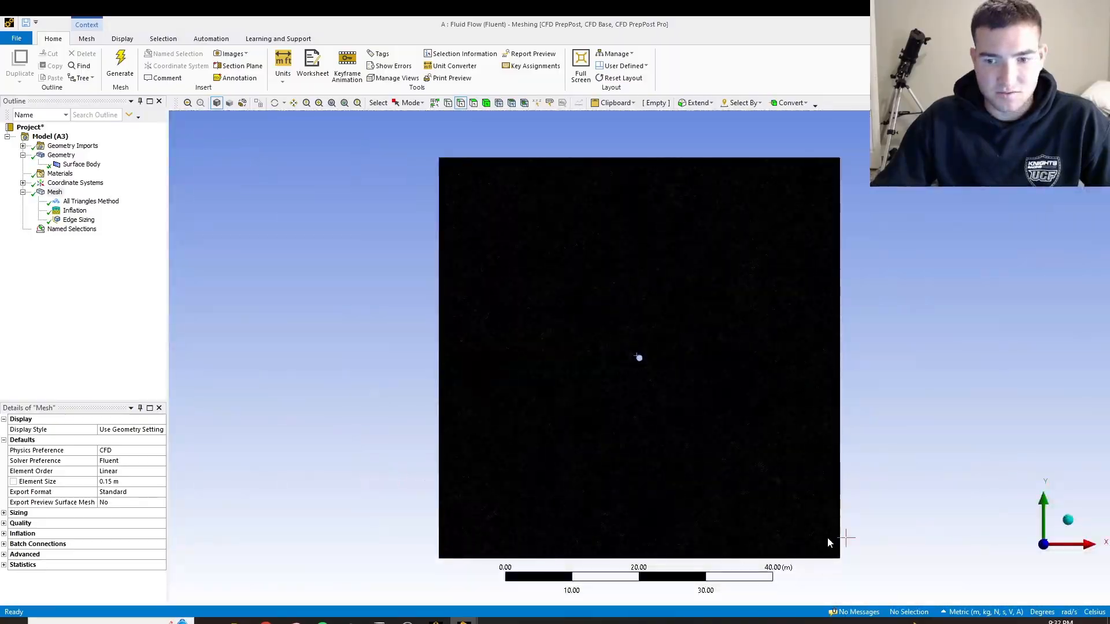
{"action": "scroll", "coordinate": [614, 425], "scroll_direction": "up", "scroll_amount": 2}
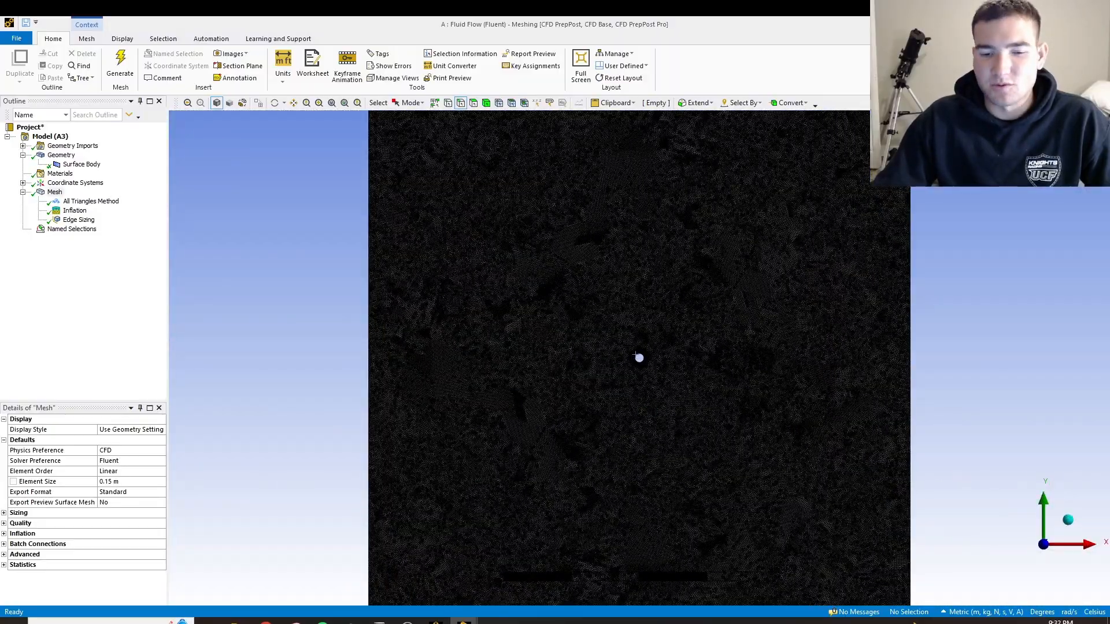
Switch to the Workbench project and update the Mesh component of the Fluid Flow (Fluent) system
{"action": "left_click", "coordinate": [436, 622]}
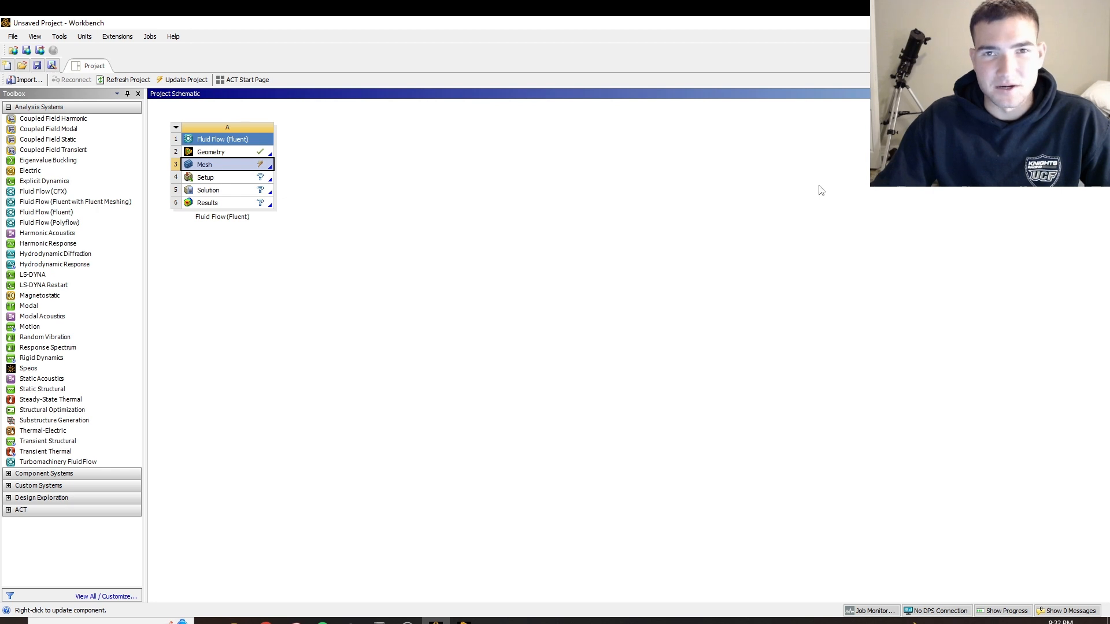
{"action": "right_click", "coordinate": [222, 167]}
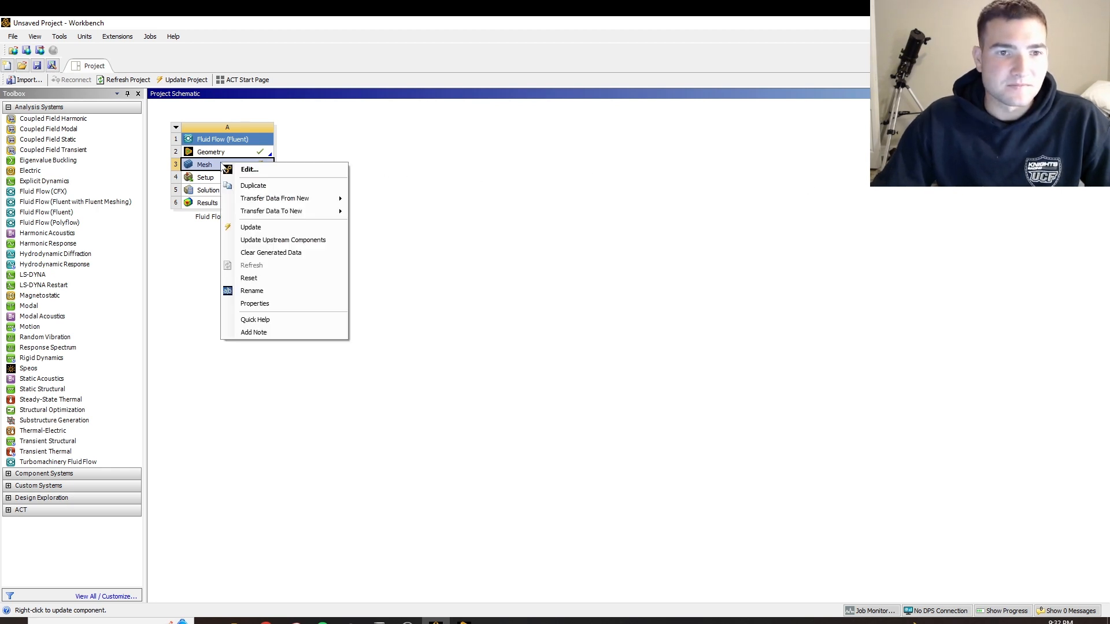
{"action": "left_click", "coordinate": [252, 227]}
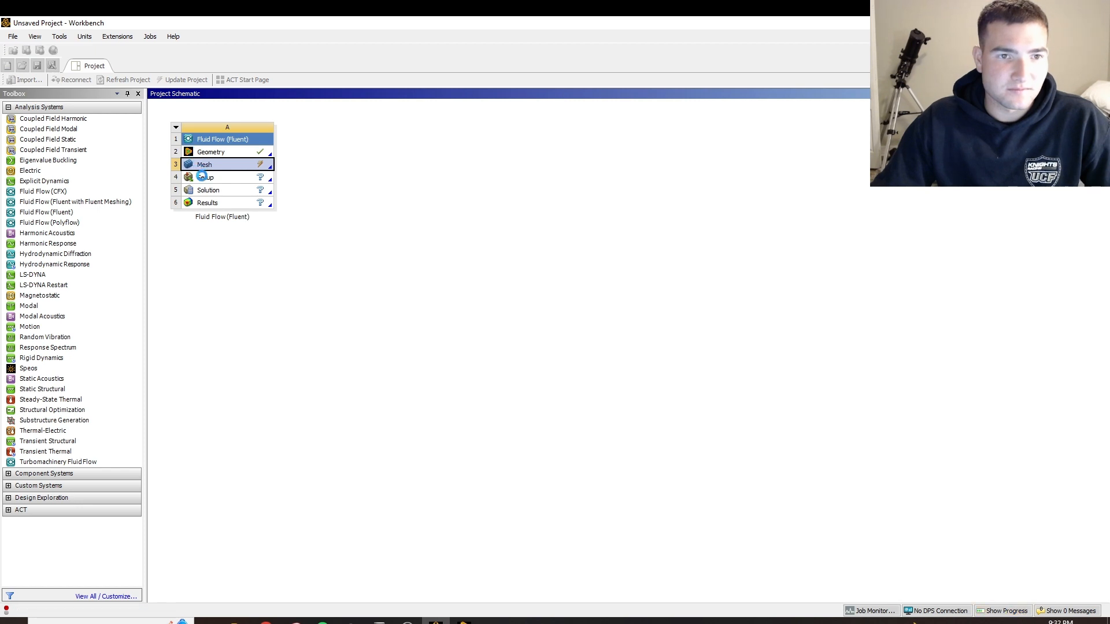
Launch the Fluent Setup with 4 solver processes and dismiss the Key Behavioral Changes notice
{"action": "double_click", "coordinate": [206, 179]}
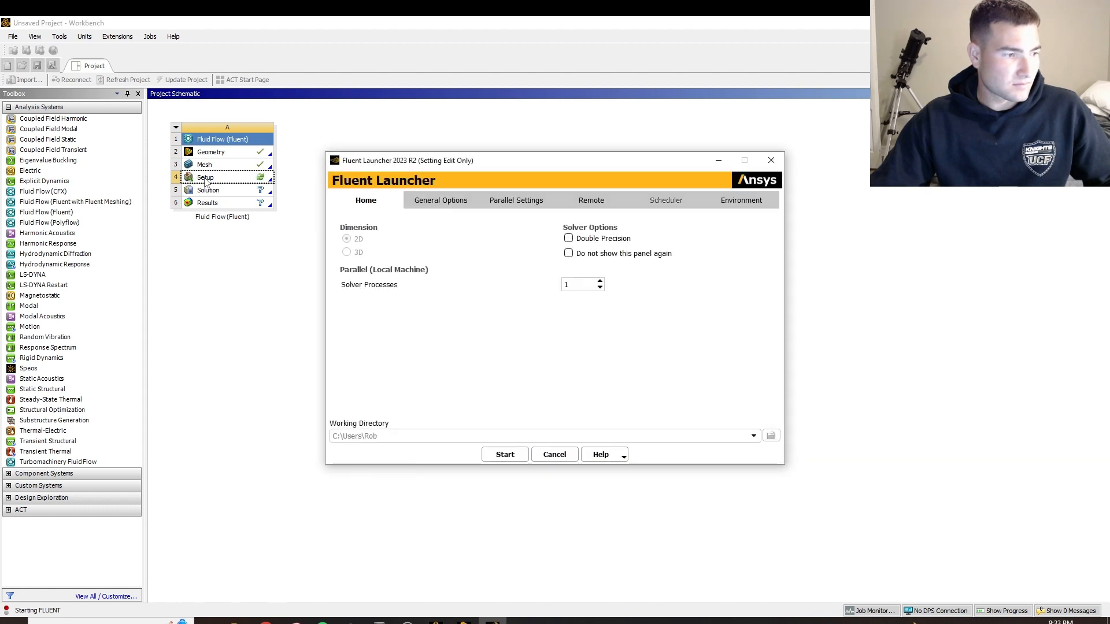
{"action": "left_click", "coordinate": [600, 282]}
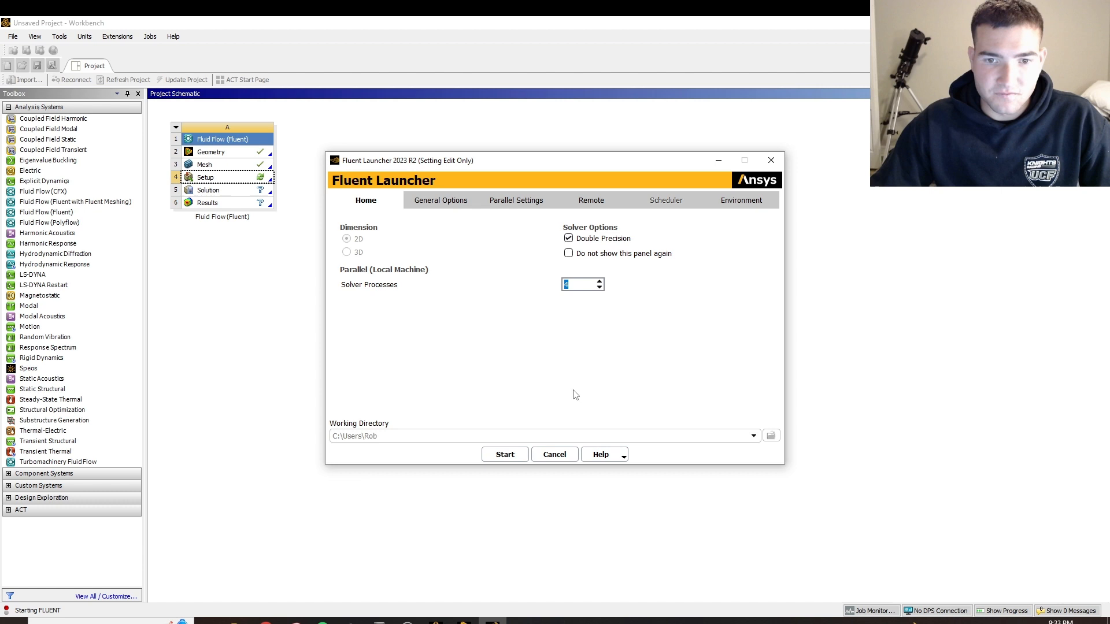
{"action": "left_click", "coordinate": [502, 455]}
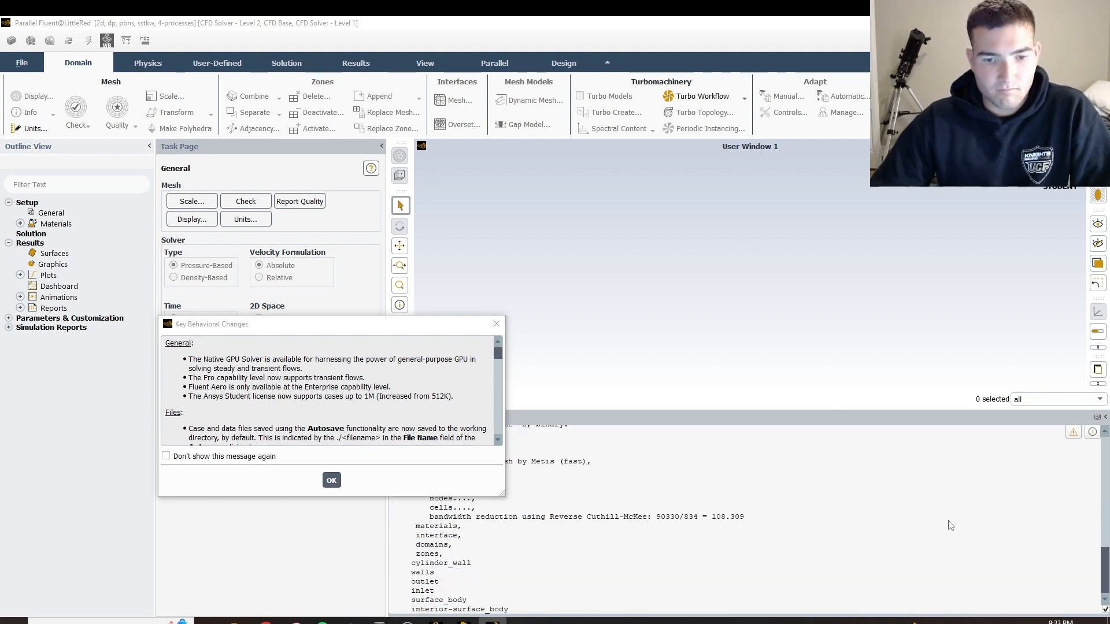
{"action": "left_click", "coordinate": [331, 479]}
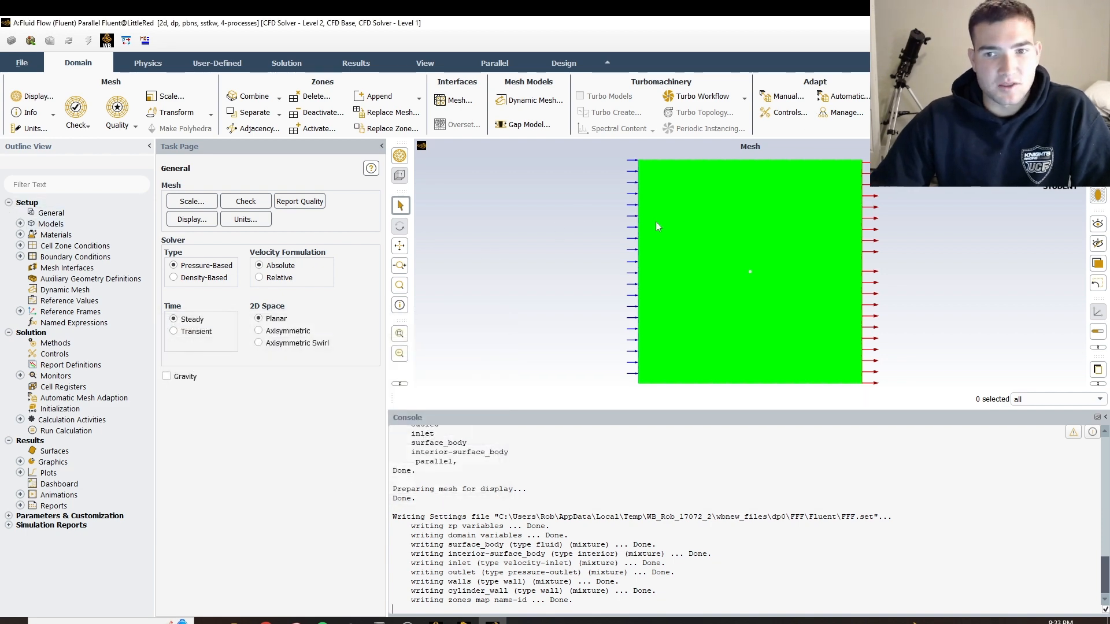
Set the viscous model to Laminar and recheck the list of available viscous models
{"action": "left_click", "coordinate": [20, 224]}
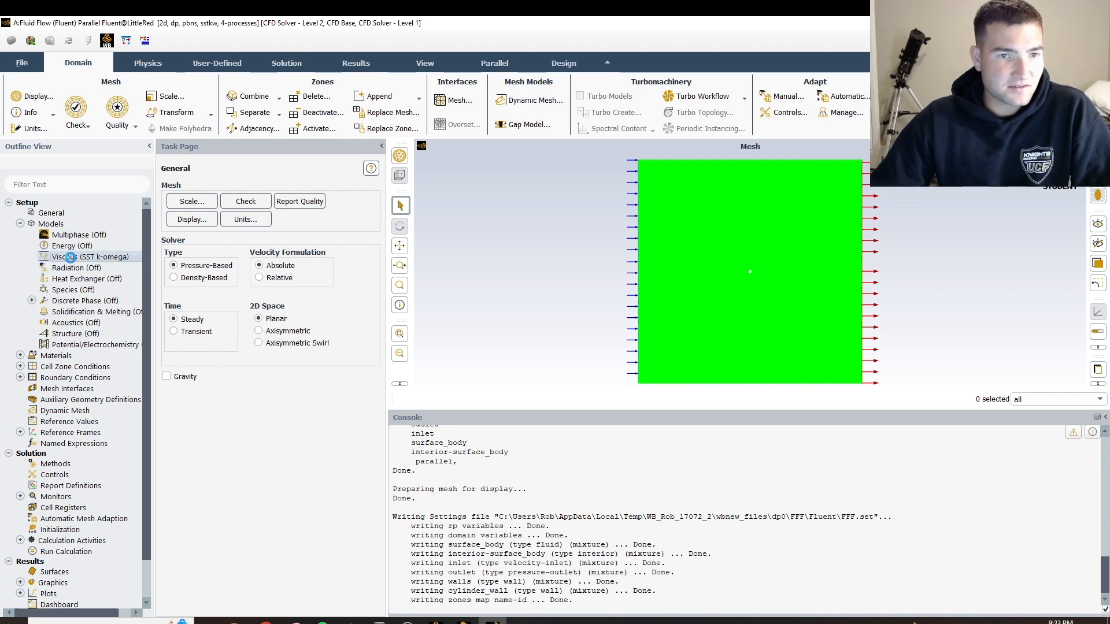
{"action": "double_click", "coordinate": [70, 257]}
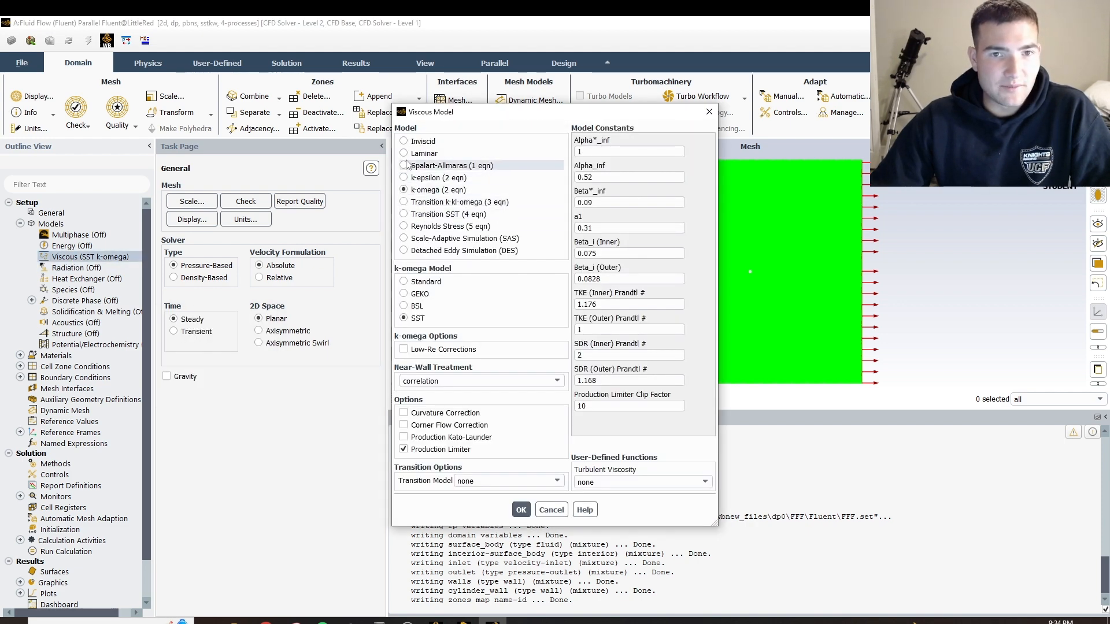
{"action": "left_click", "coordinate": [404, 153]}
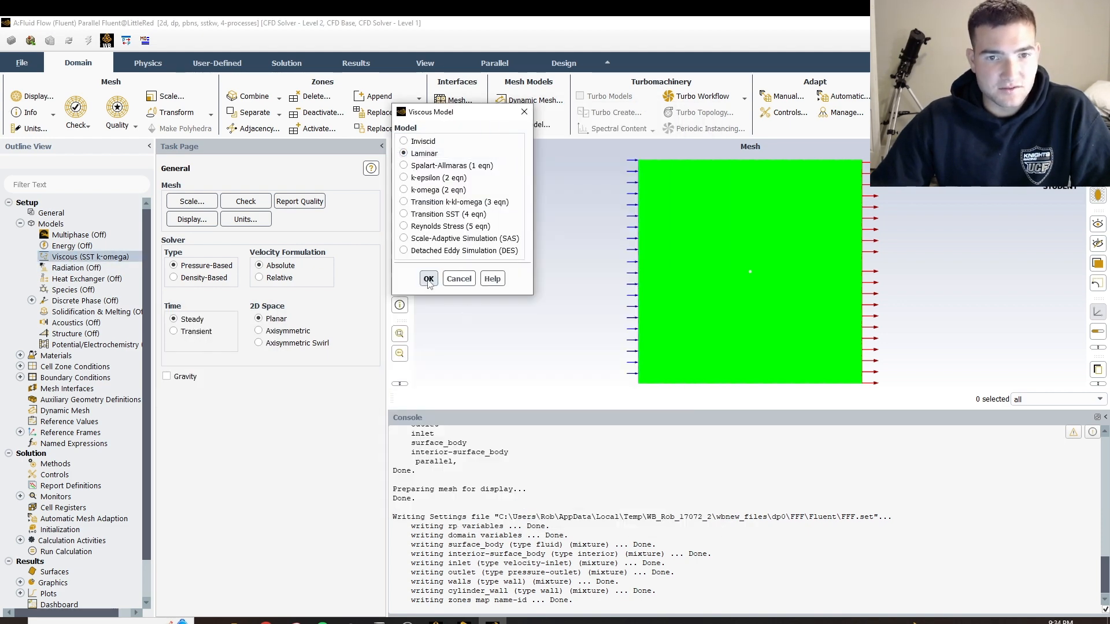
{"action": "left_click", "coordinate": [428, 280]}
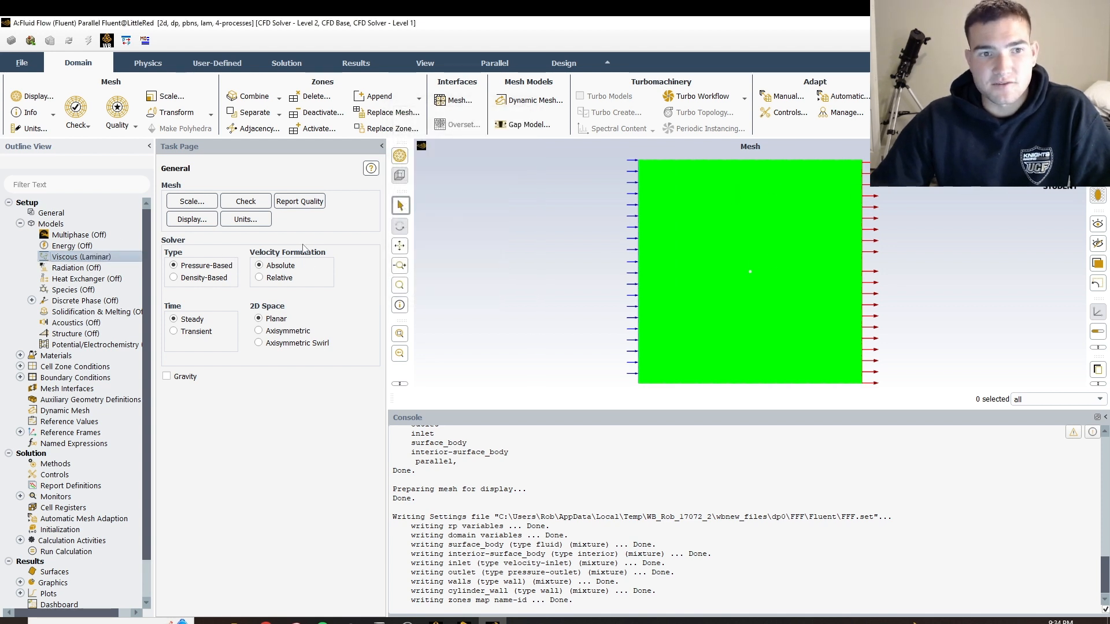
{"action": "double_click", "coordinate": [110, 257]}
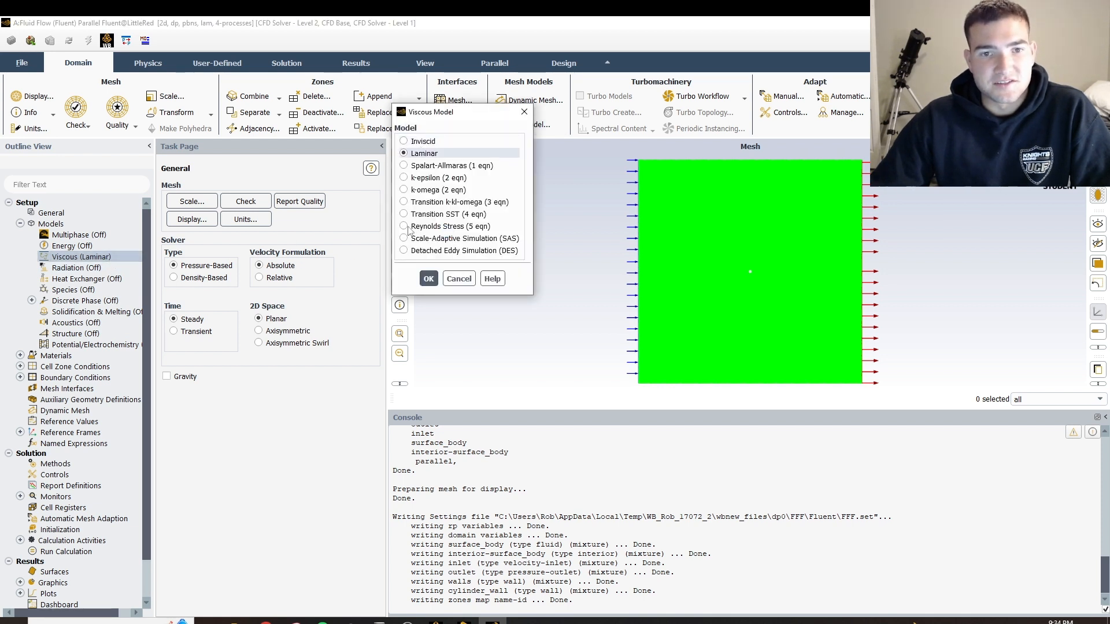
{"action": "left_click", "coordinate": [429, 276]}
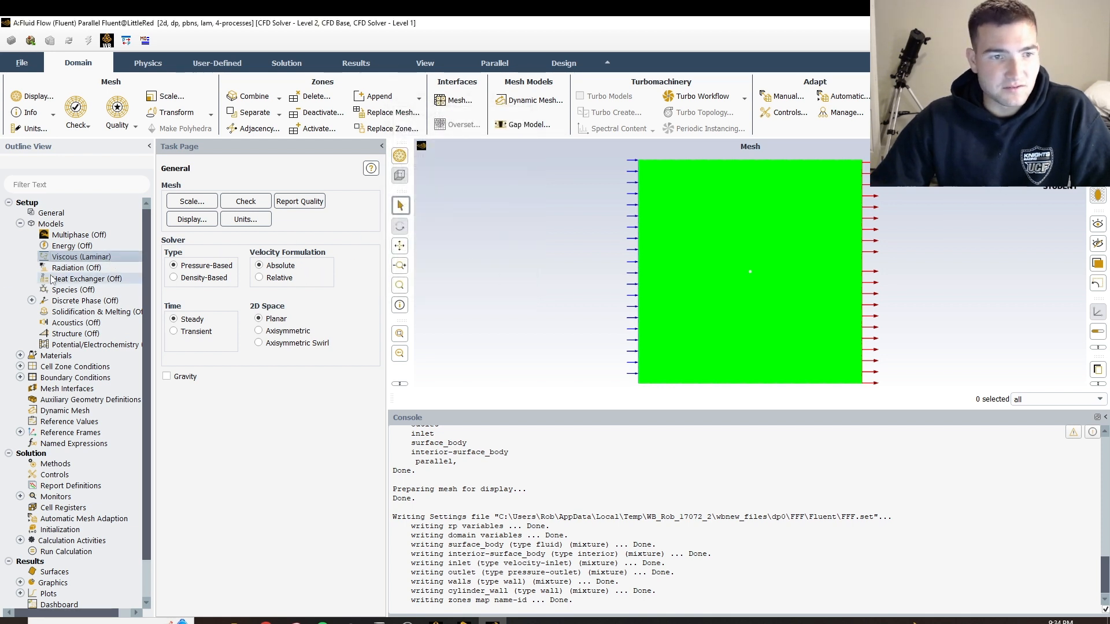
Check the density and viscosity settings of the air fluid material
{"action": "scroll", "coordinate": [49, 306], "scroll_direction": "down", "scroll_amount": 3}
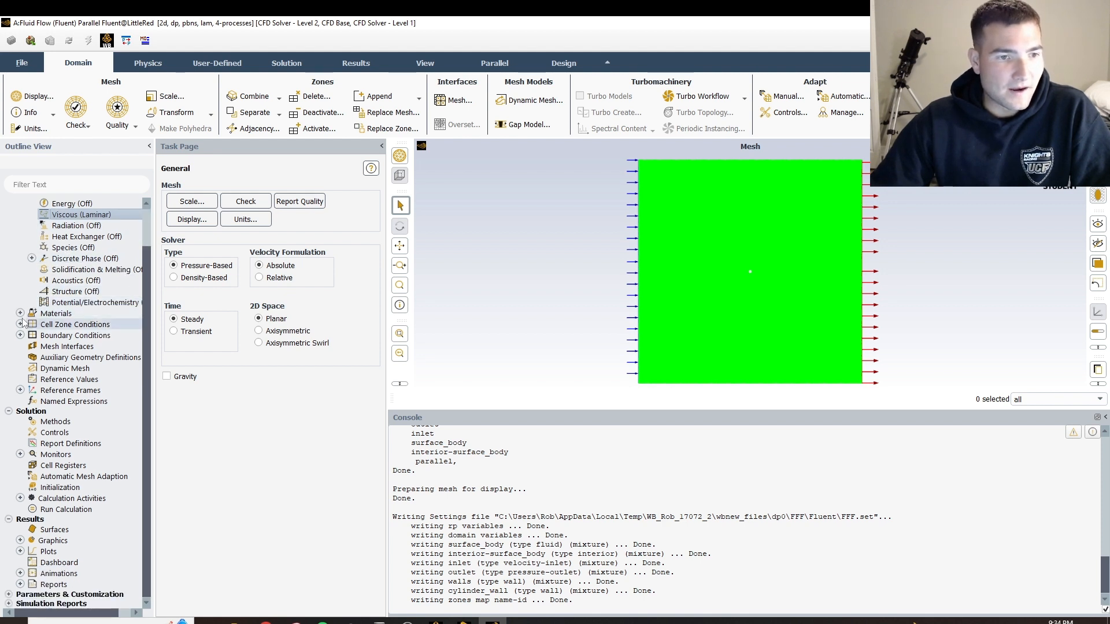
{"action": "left_click", "coordinate": [20, 313]}
{"action": "left_click", "coordinate": [32, 324]}
{"action": "left_click", "coordinate": [59, 336]}
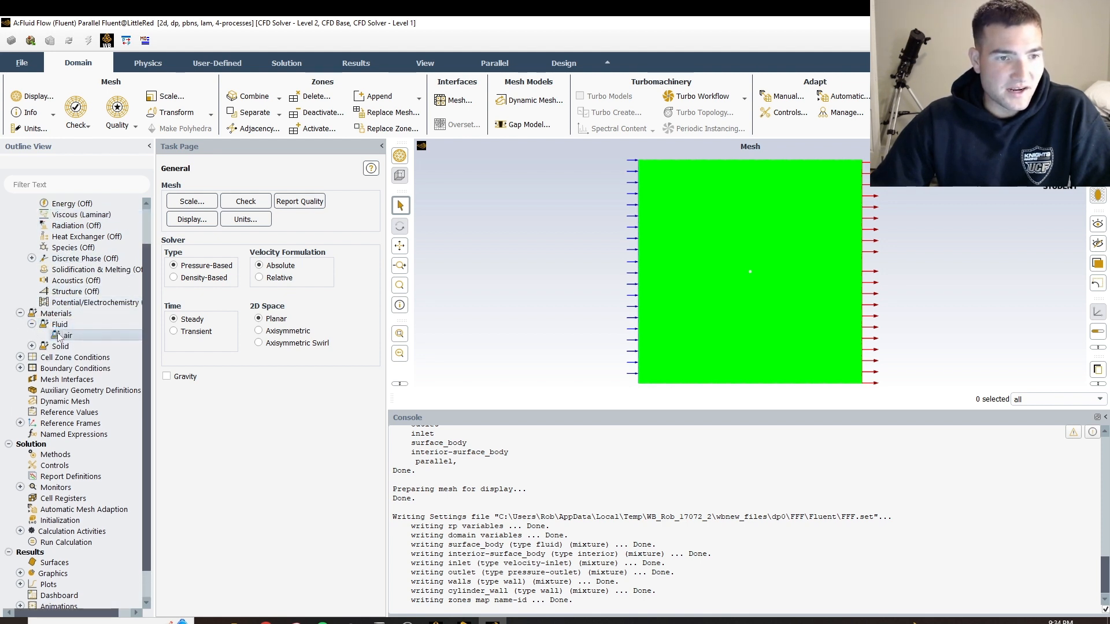
{"action": "double_click", "coordinate": [85, 338]}
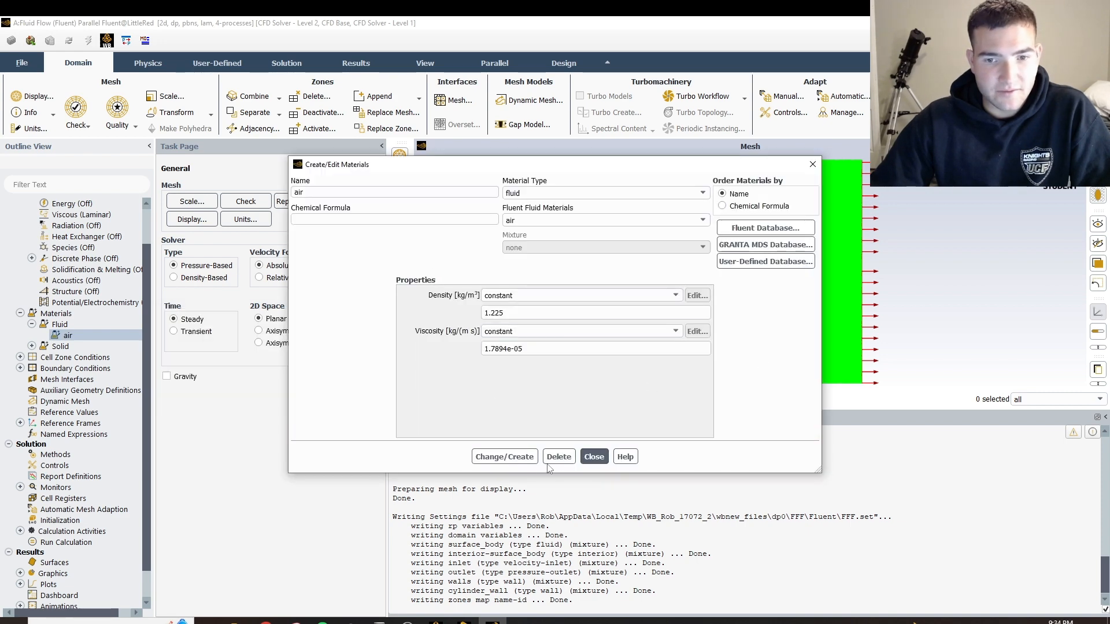
{"action": "left_click", "coordinate": [593, 457]}
Set the velocity magnitude of the inlet boundary to 10 m/s and apply it
{"action": "scroll", "coordinate": [70, 346], "scroll_direction": "down", "scroll_amount": 1}
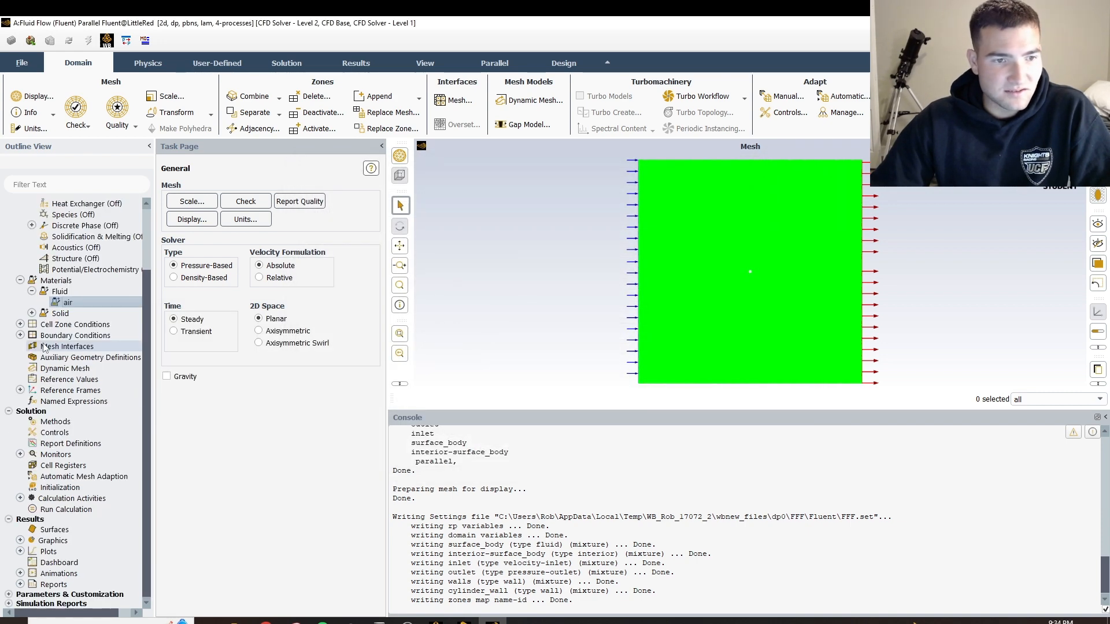
{"action": "left_click", "coordinate": [21, 335]}
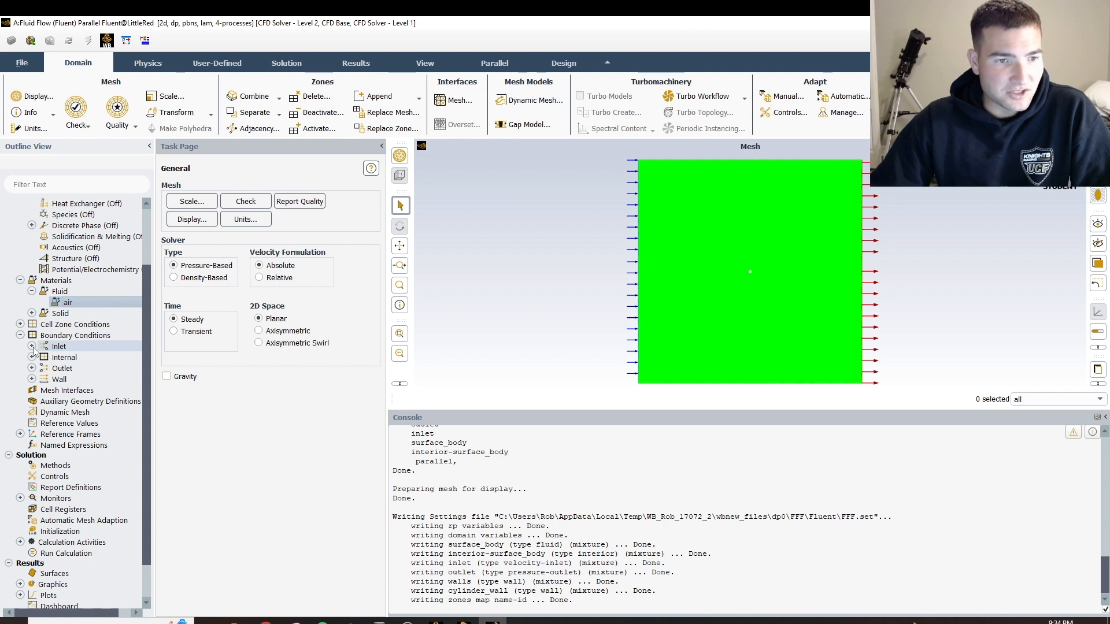
{"action": "double_click", "coordinate": [50, 347]}
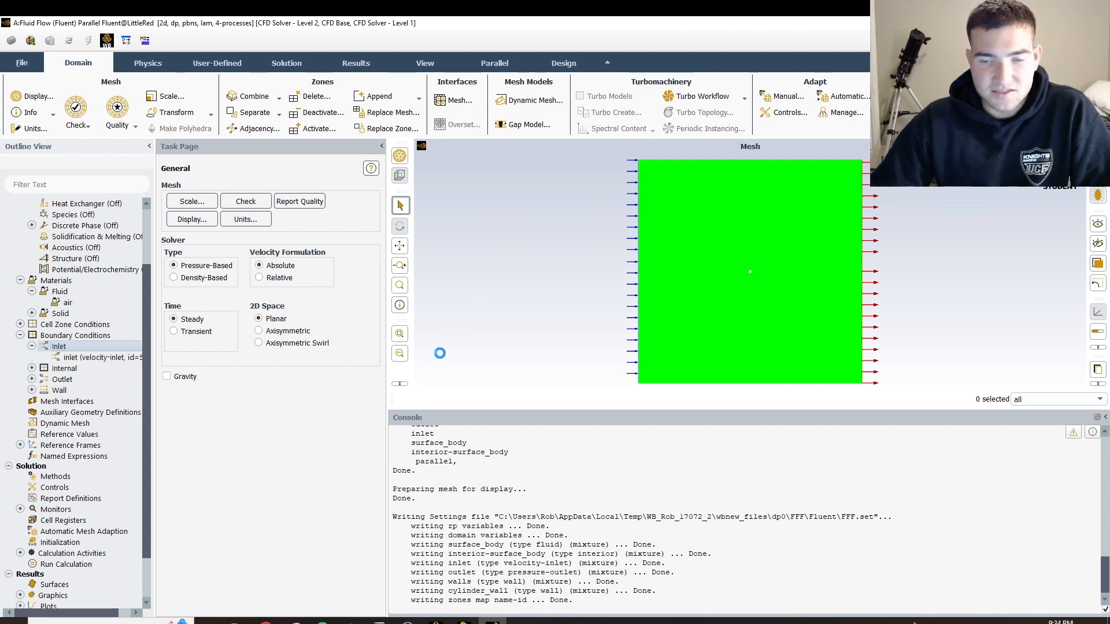
{"action": "double_click", "coordinate": [381, 418]}
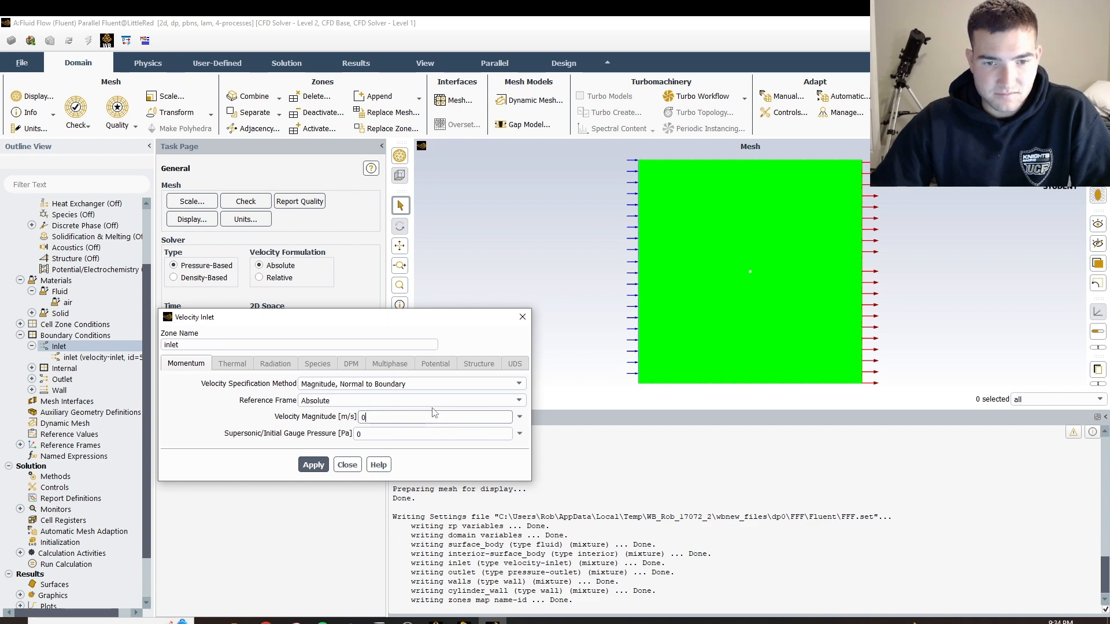
{"action": "type", "text": "10"}
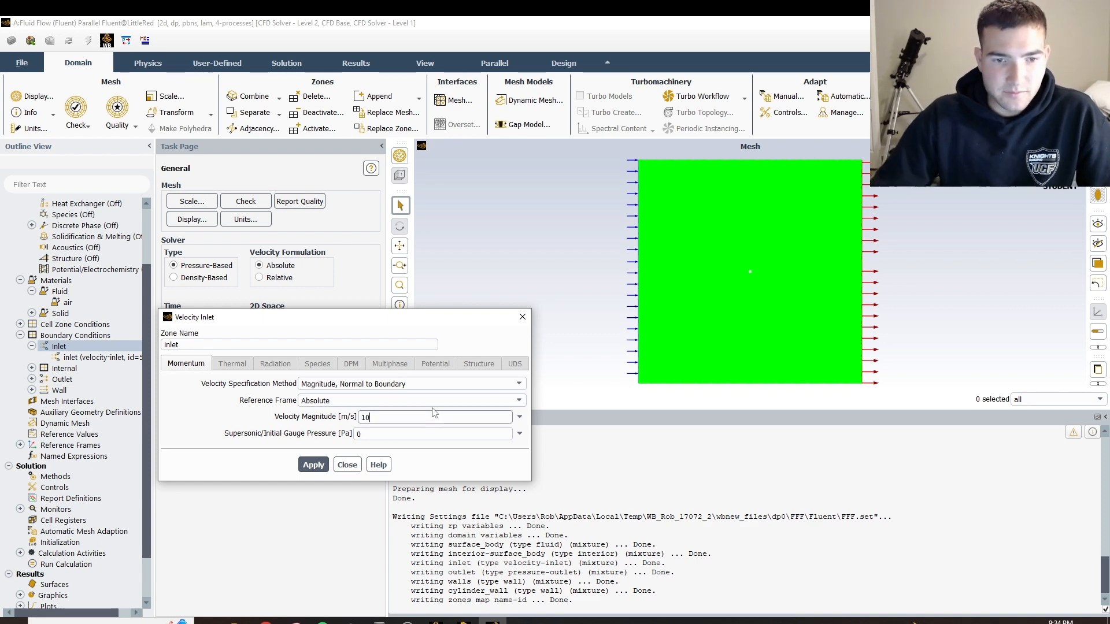
{"action": "left_click", "coordinate": [313, 465]}
{"action": "left_click", "coordinate": [348, 465]}
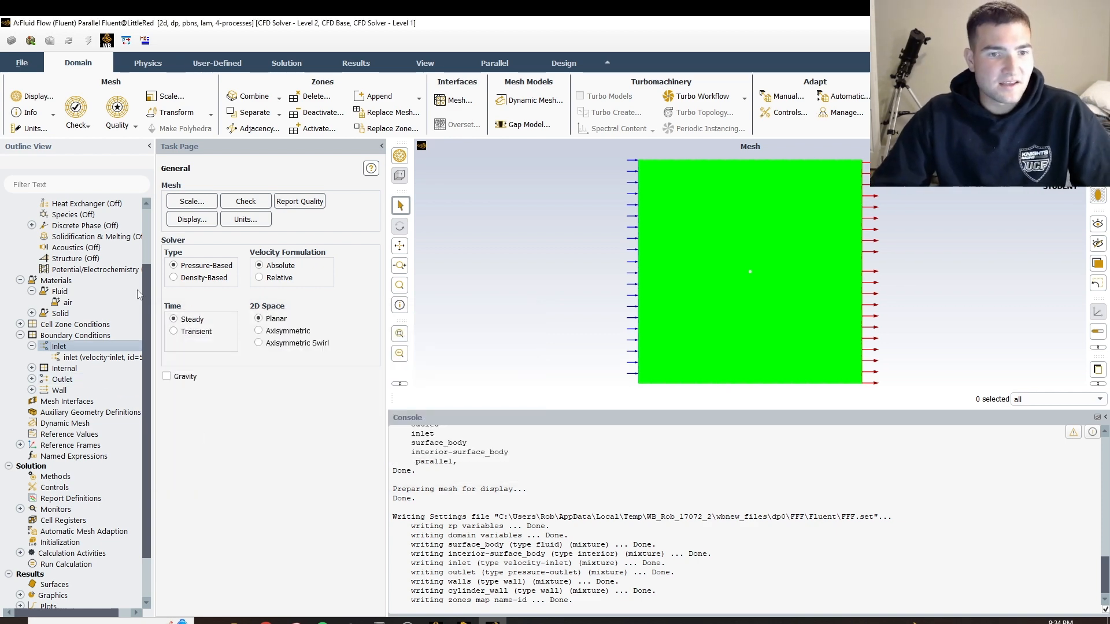
List the boundary condition zones and review the settings of the walls and outlet zones
{"action": "double_click", "coordinate": [60, 340]}
{"action": "left_click", "coordinate": [59, 337]}
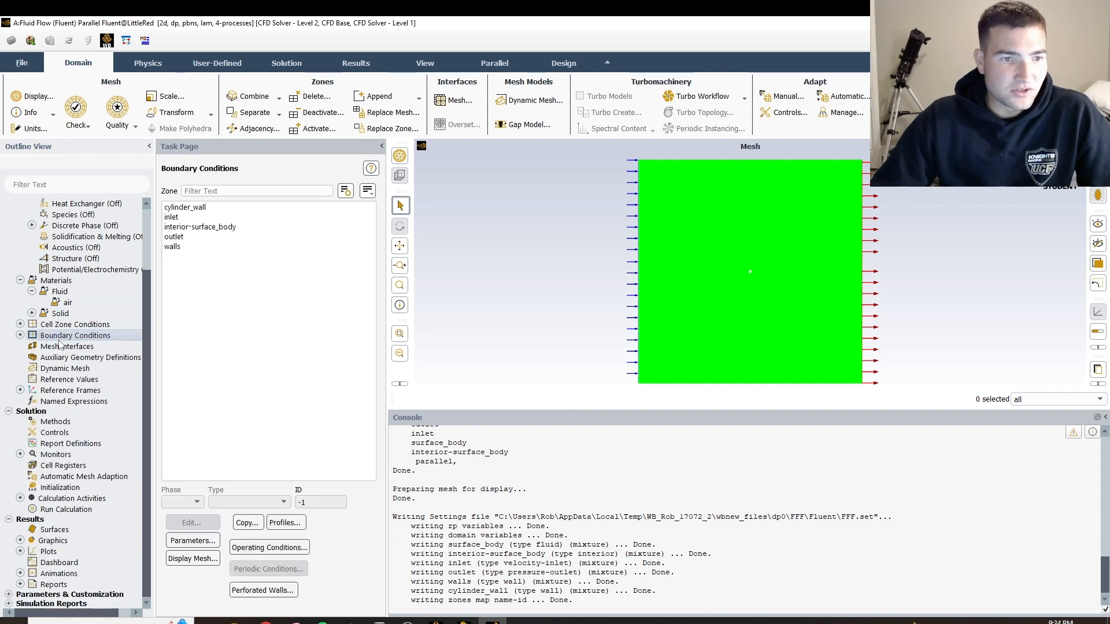
{"action": "left_click", "coordinate": [180, 246]}
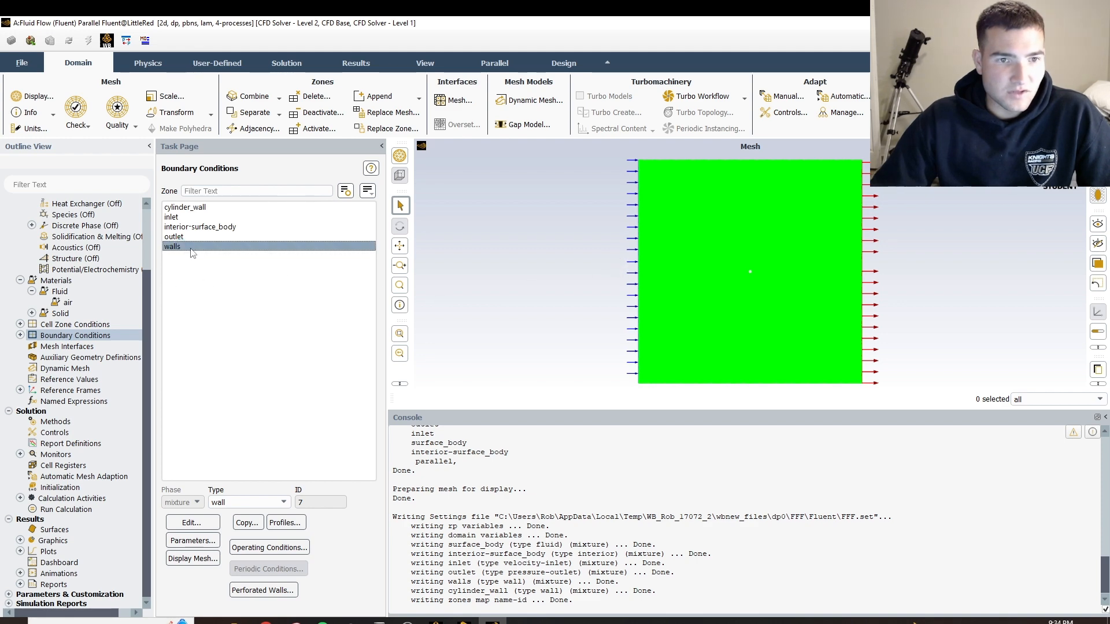
{"action": "double_click", "coordinate": [182, 245]}
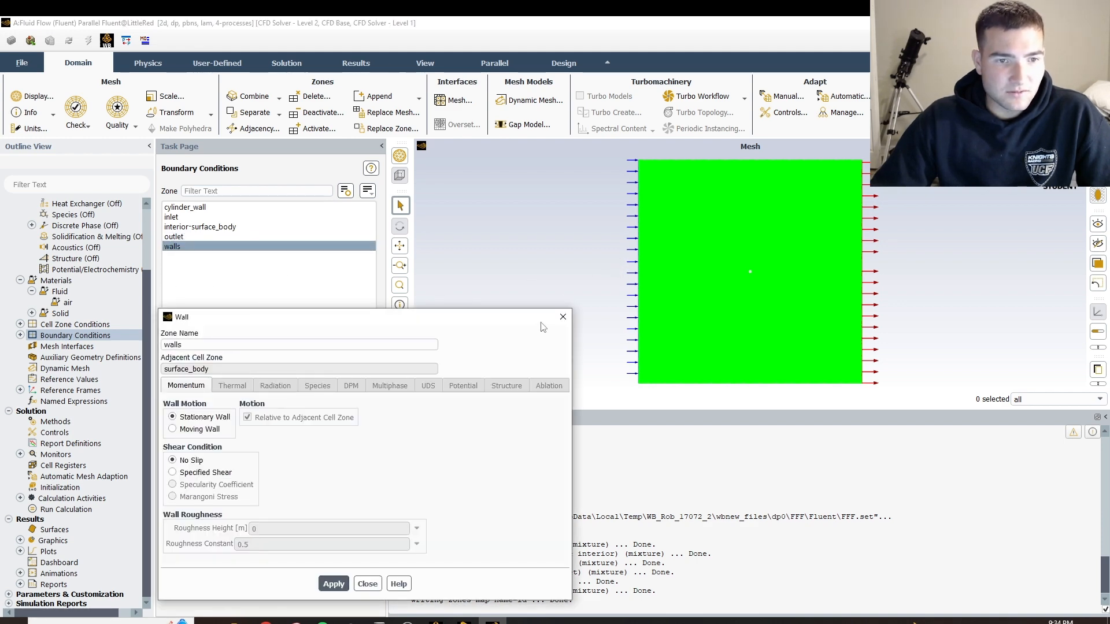
{"action": "left_click", "coordinate": [569, 319]}
{"action": "left_click", "coordinate": [191, 236]}
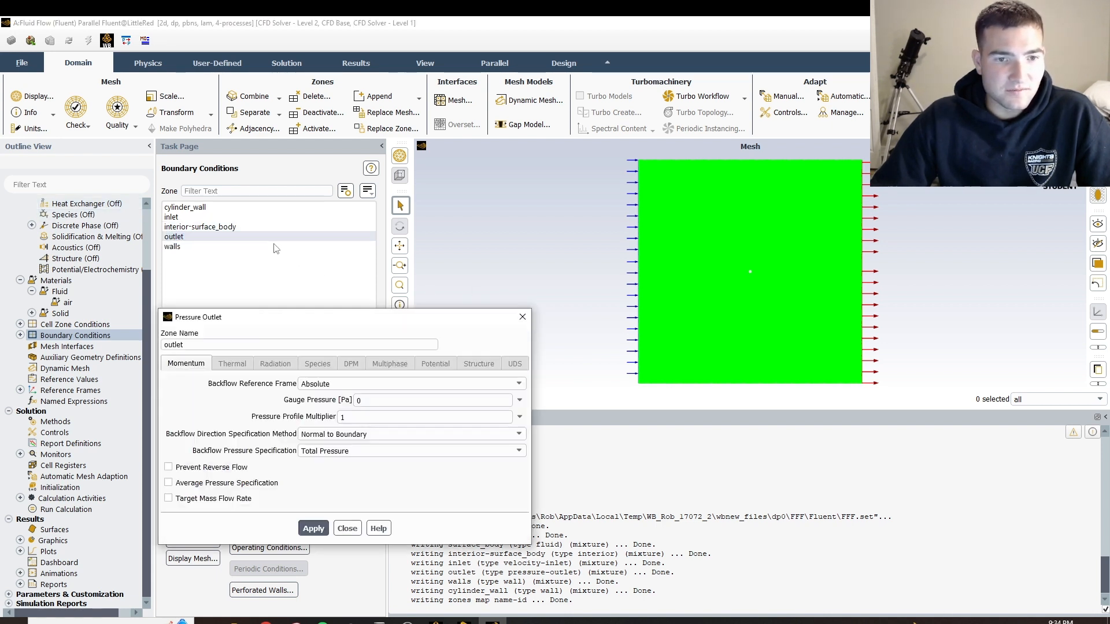
{"action": "left_click", "coordinate": [522, 316]}
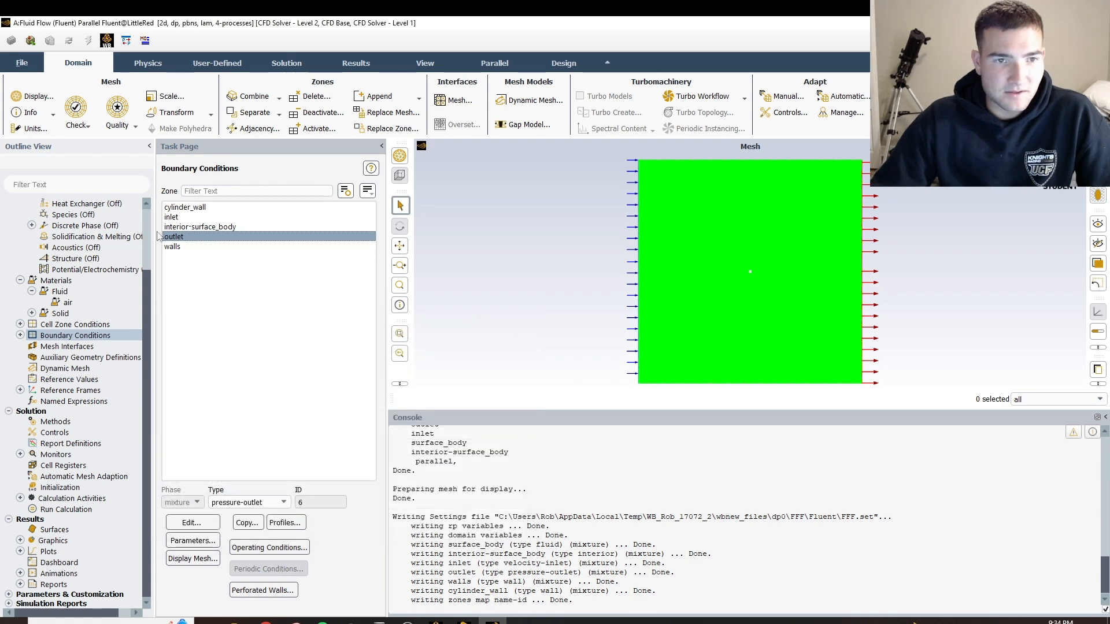
Open the wall settings of the cylinder_wall zone and move the dialog clear of the zone list
{"action": "left_click", "coordinate": [200, 218]}
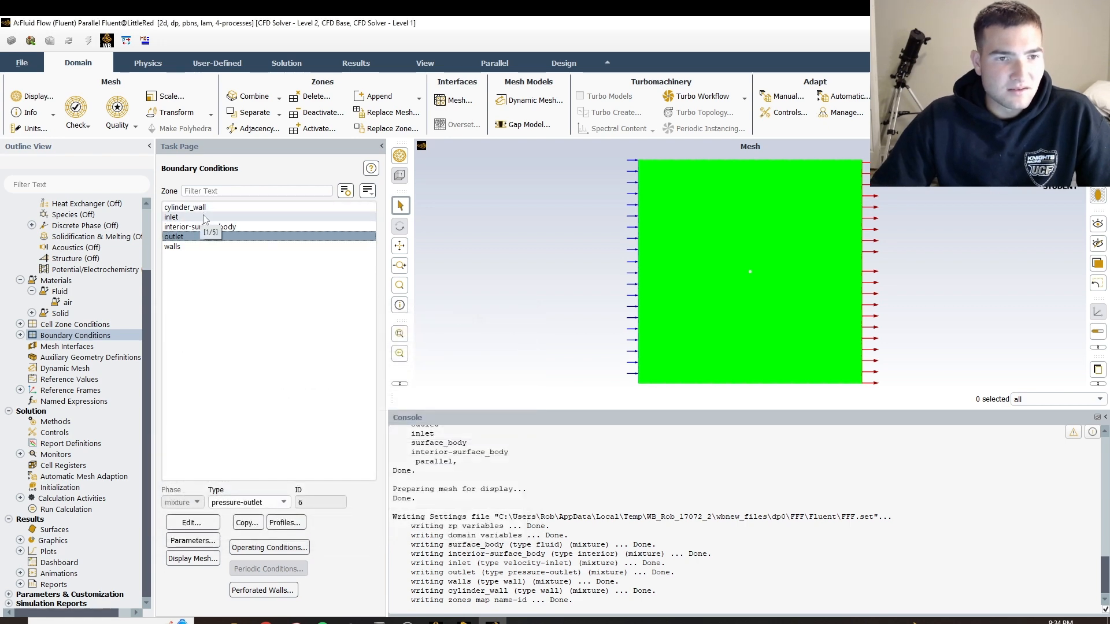
{"action": "left_click", "coordinate": [200, 208]}
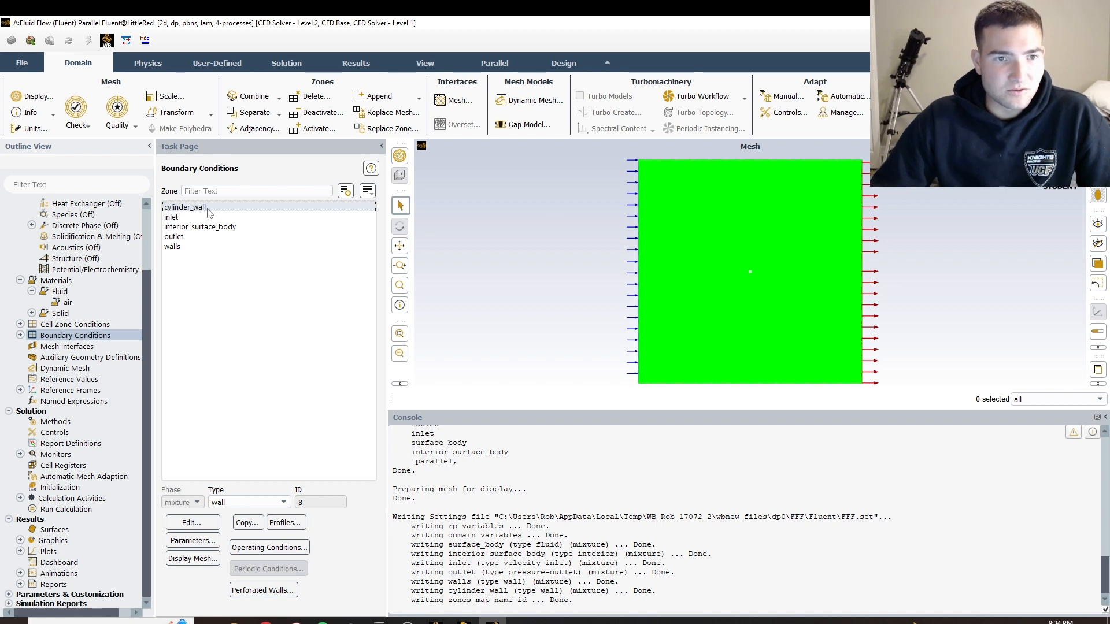
{"action": "double_click", "coordinate": [208, 208]}
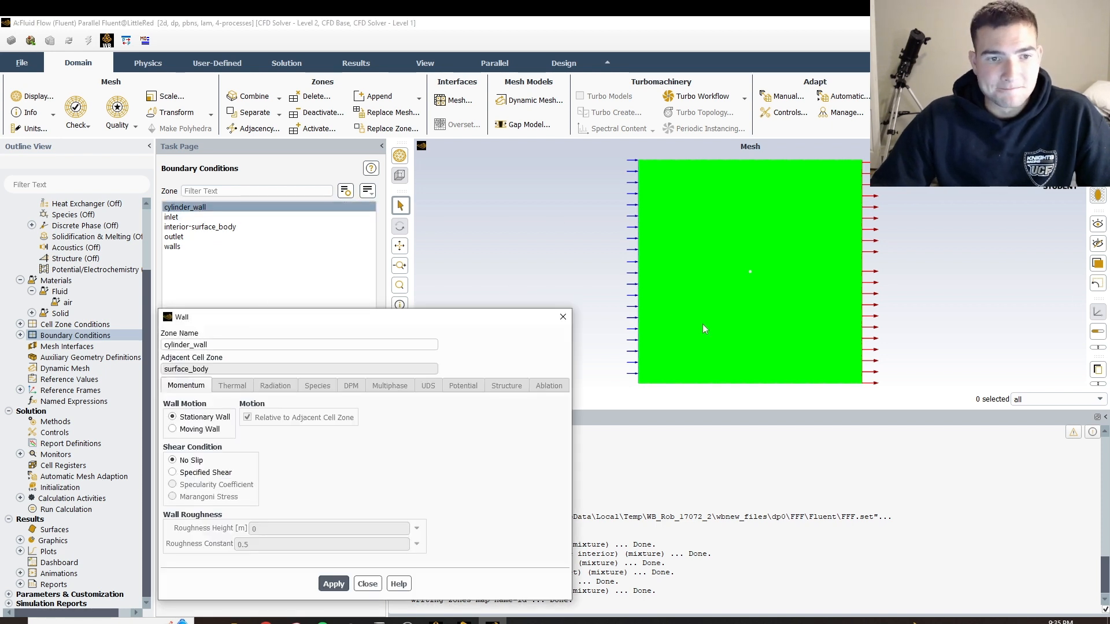
{"action": "left_click_drag", "start_coordinate": [443, 321], "coordinate": [665, 143]}
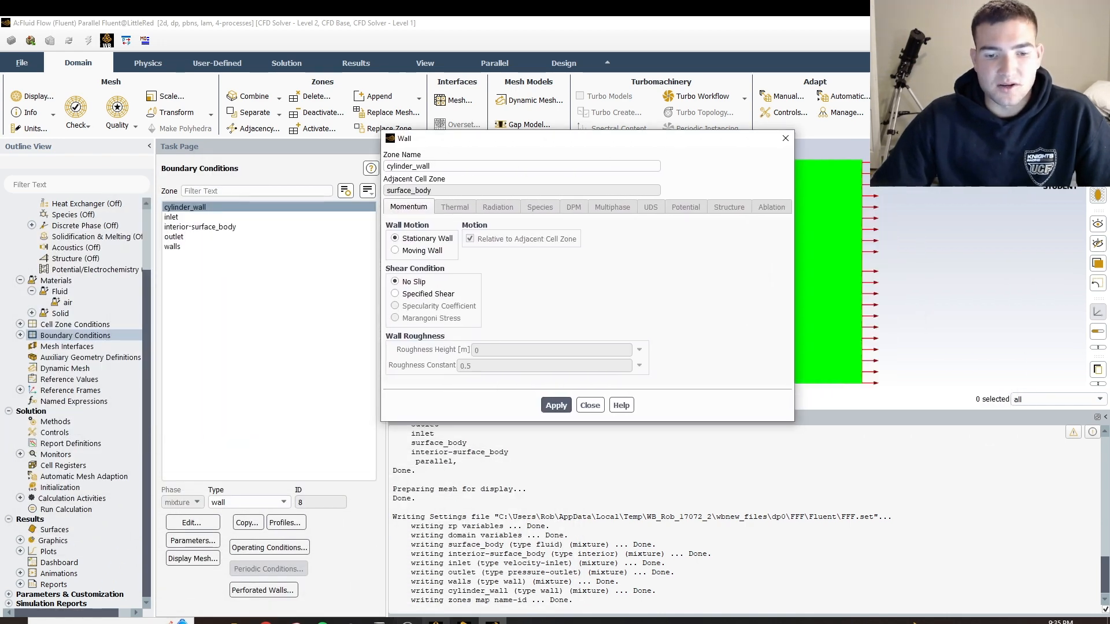
{"action": "left_click", "coordinate": [407, 622]}
{"action": "left_click", "coordinate": [408, 622]}
{"action": "left_click", "coordinate": [407, 622]}
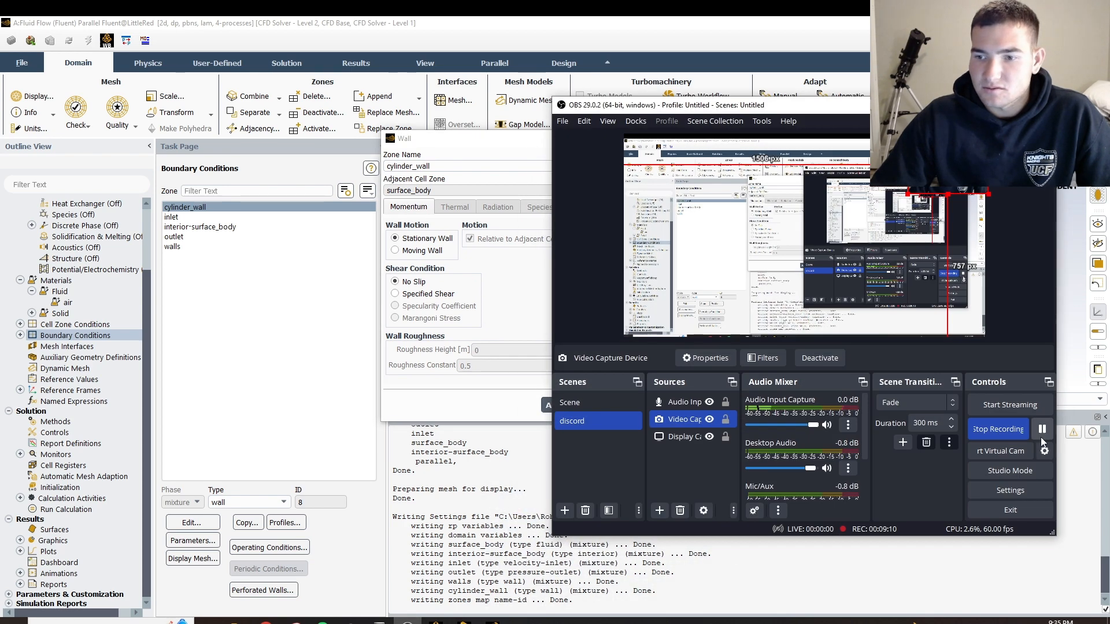
{"action": "left_click", "coordinate": [1042, 431]}
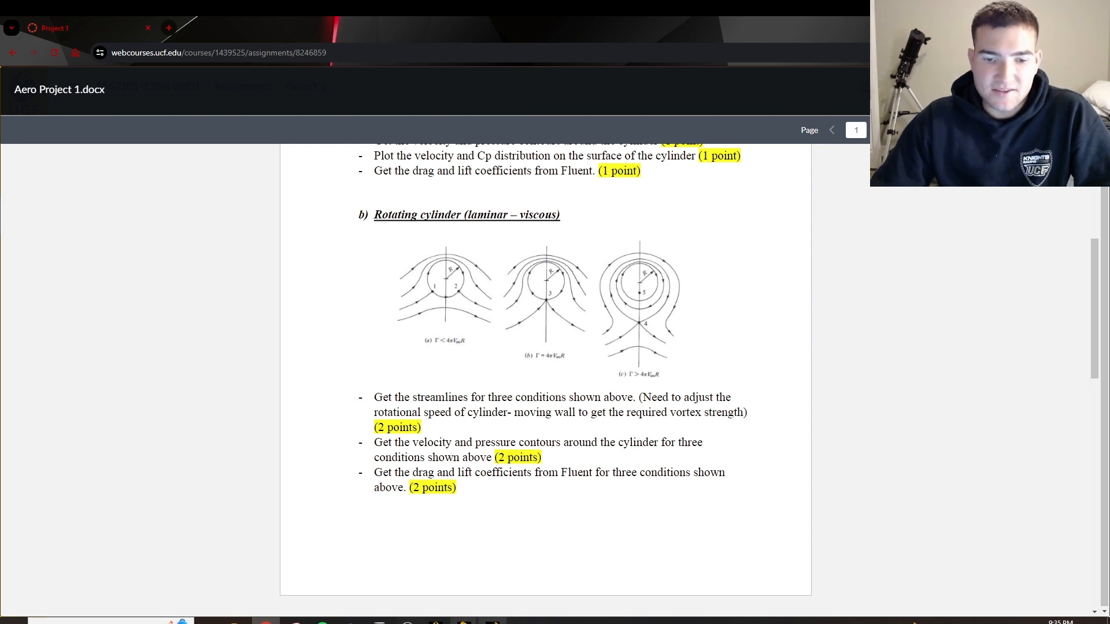
Switch back to Fluent and make cylinder_wall a rotational moving wall with a speed of -120 rad/s
{"action": "left_click", "coordinate": [464, 623]}
{"action": "left_click", "coordinate": [494, 622]}
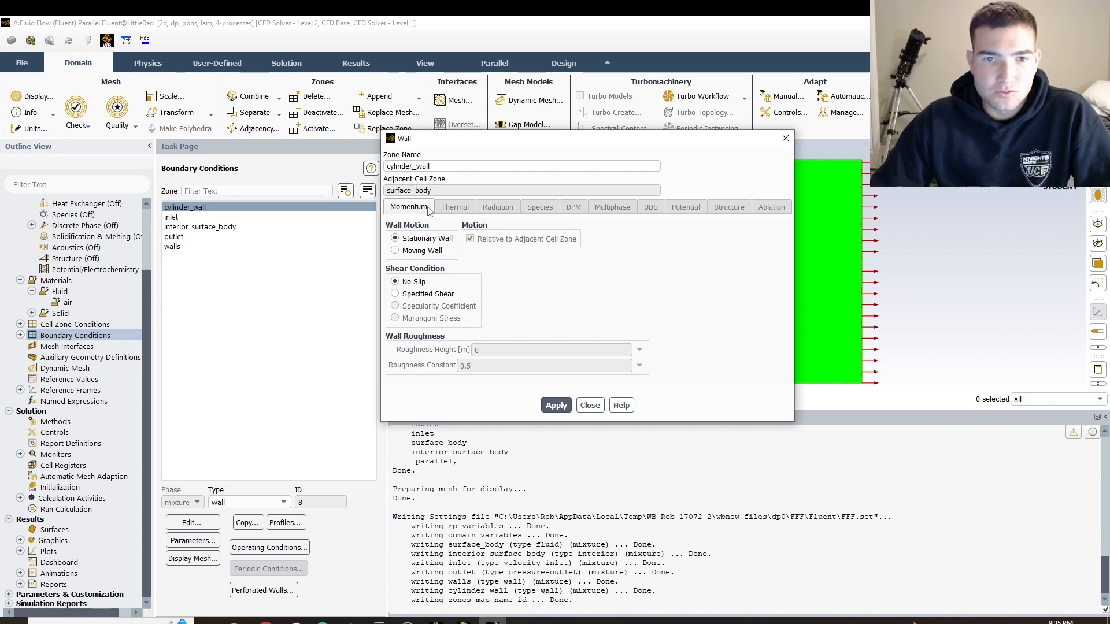
{"action": "left_click", "coordinate": [416, 251]}
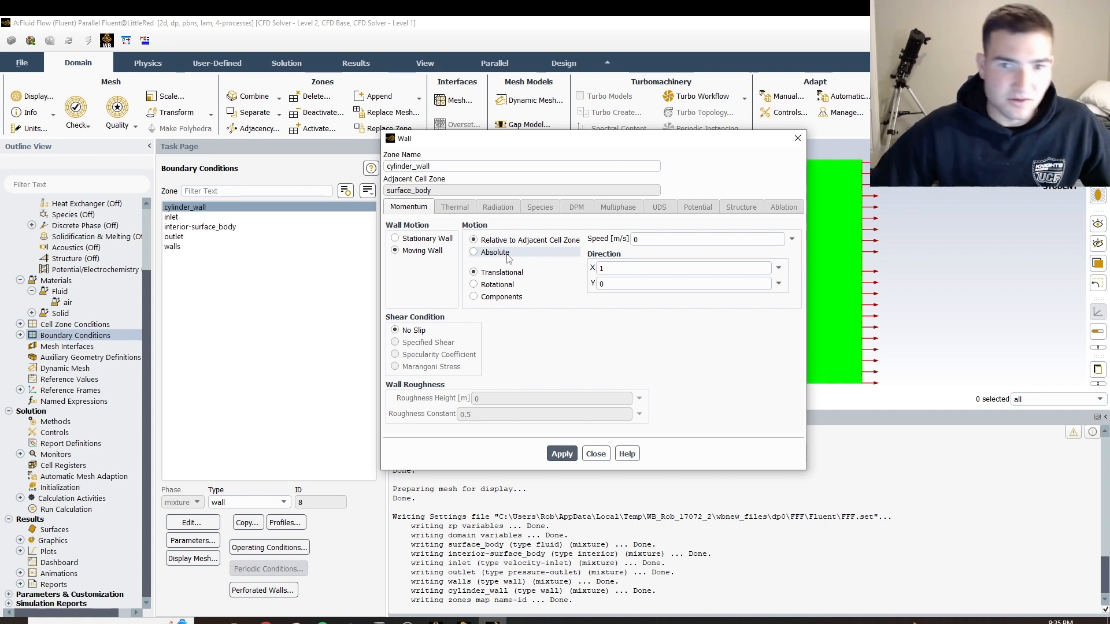
{"action": "left_click", "coordinate": [643, 239]}
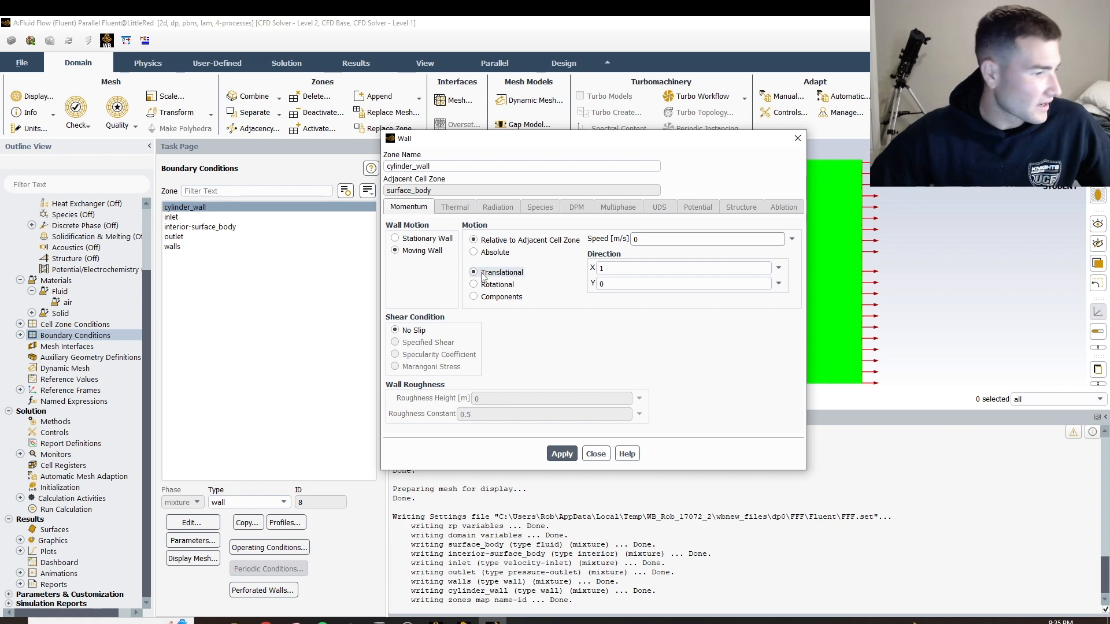
{"action": "left_click", "coordinate": [407, 620]}
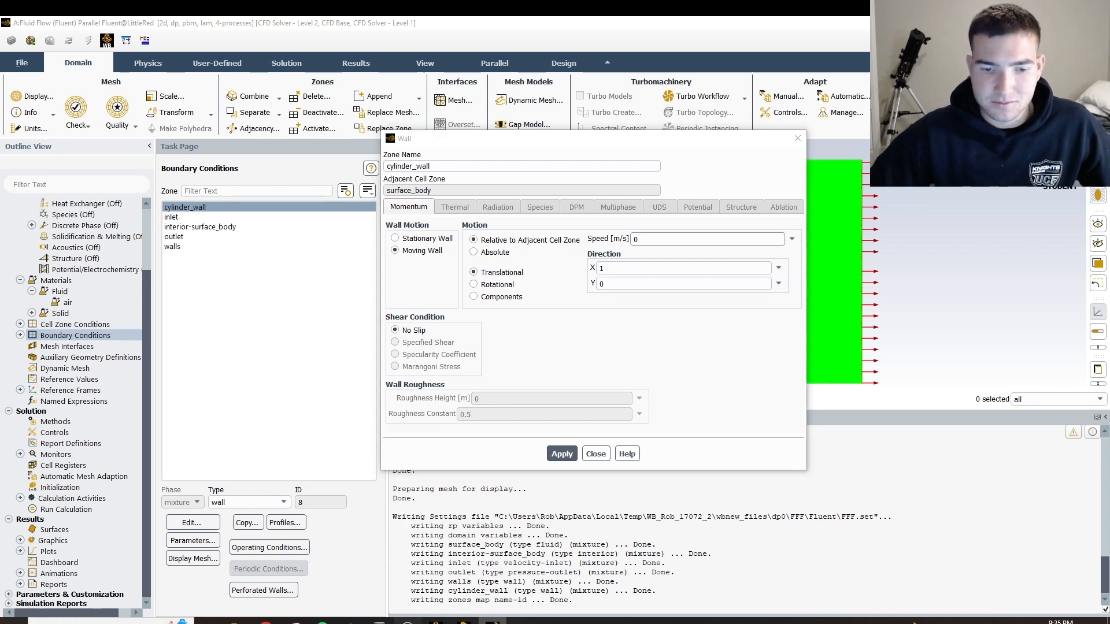
{"action": "left_click", "coordinate": [1042, 430]}
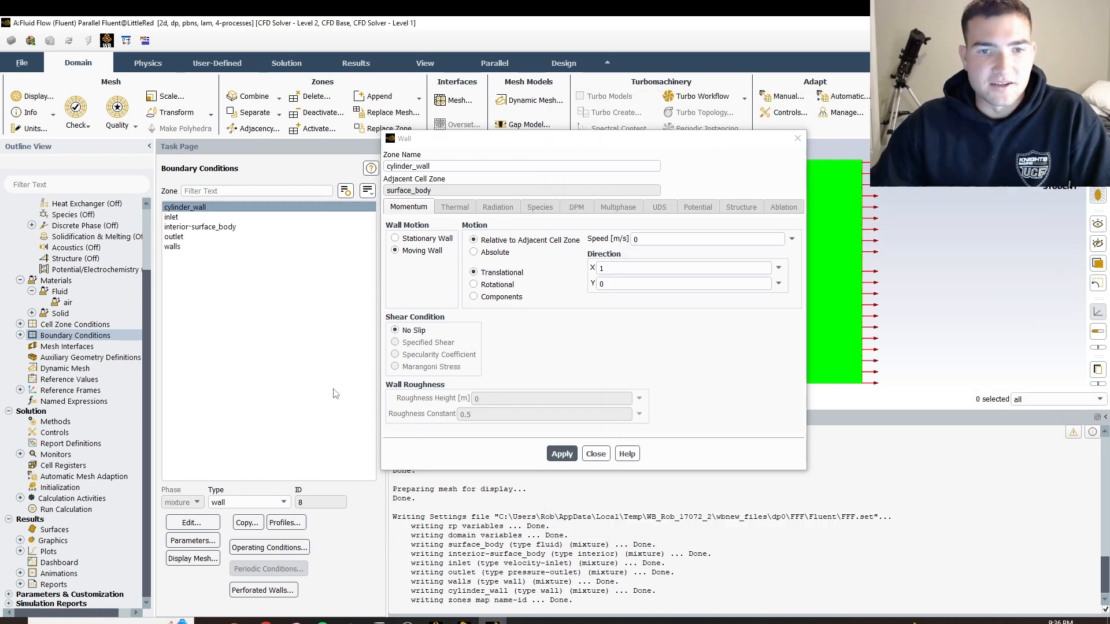
{"action": "left_click", "coordinate": [474, 285]}
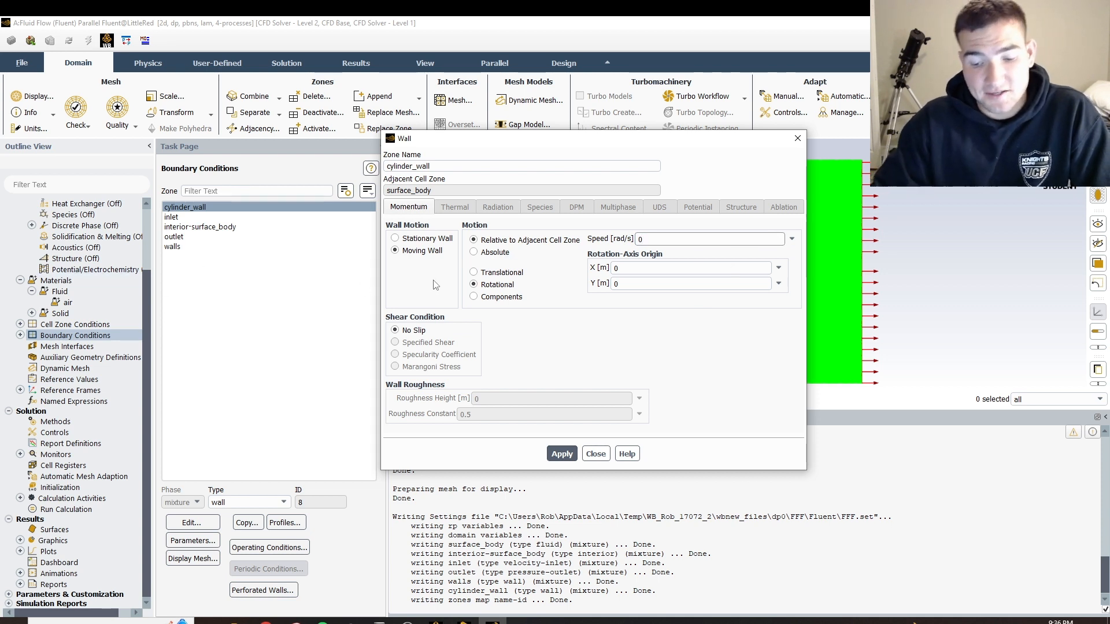
{"action": "key", "text": "BackSpace"}
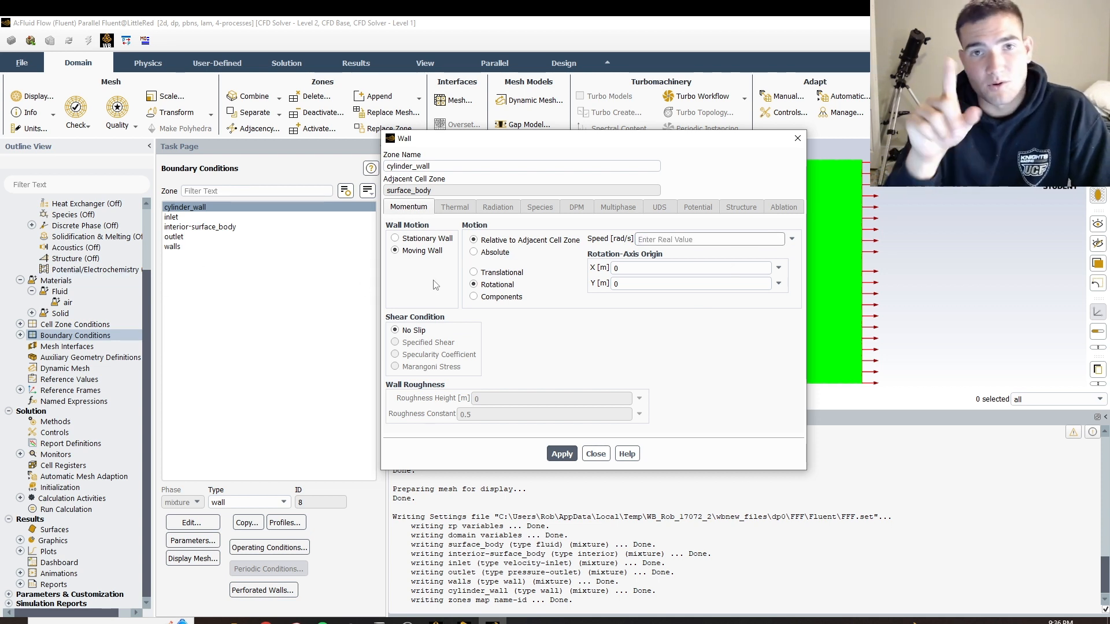
{"action": "type", "text": "-120"}
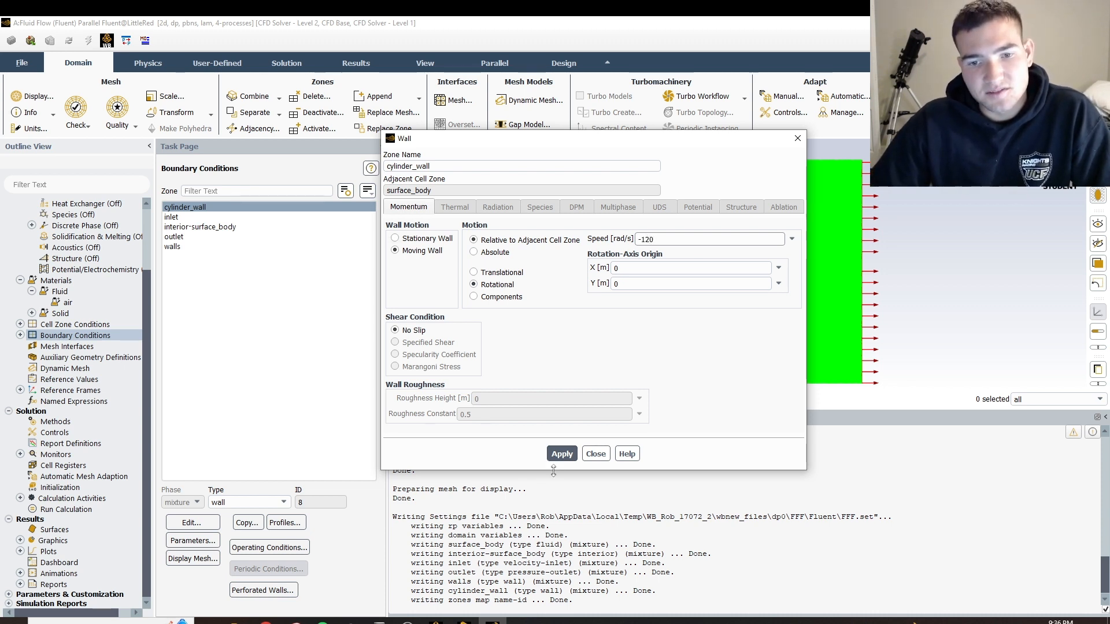
{"action": "left_click", "coordinate": [561, 454]}
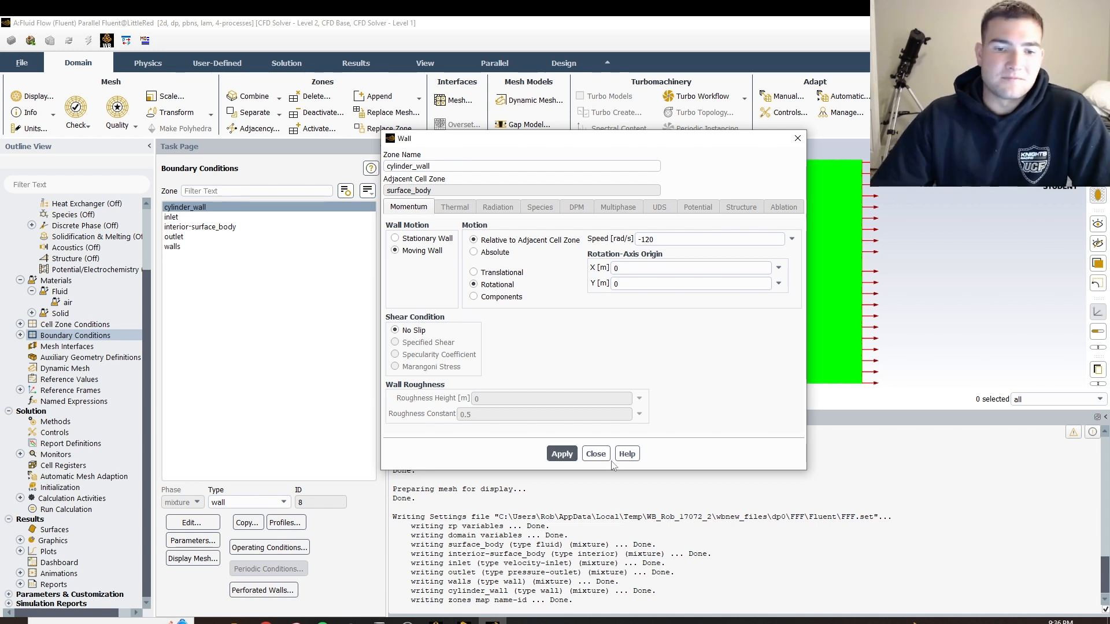
{"action": "left_click", "coordinate": [265, 621]}
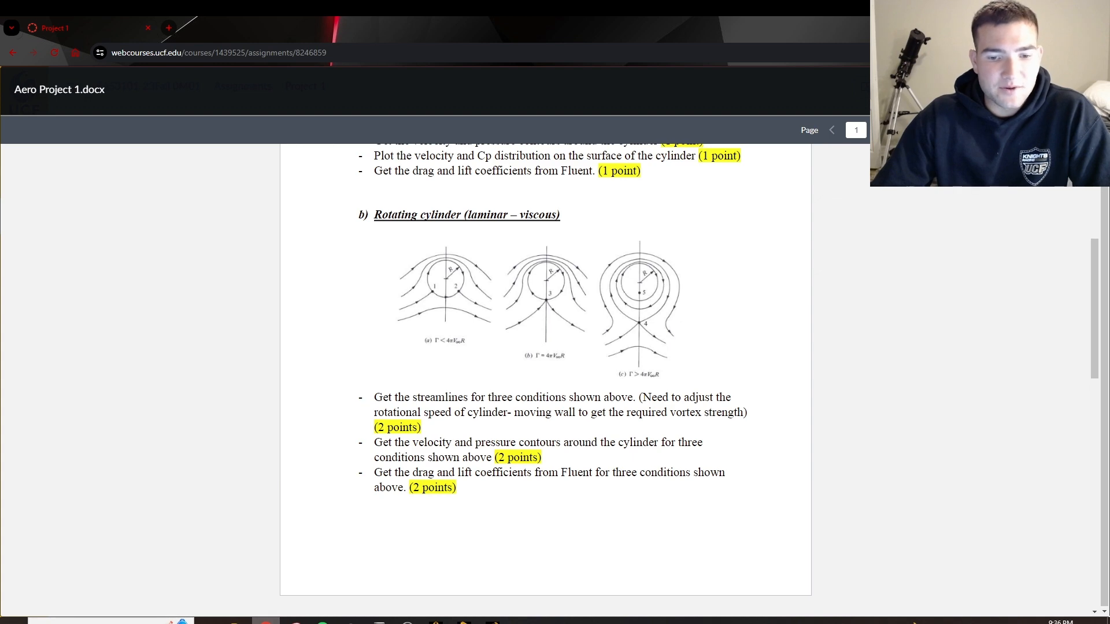
{"action": "left_click", "coordinate": [265, 621]}
{"action": "left_click", "coordinate": [570, 457]}
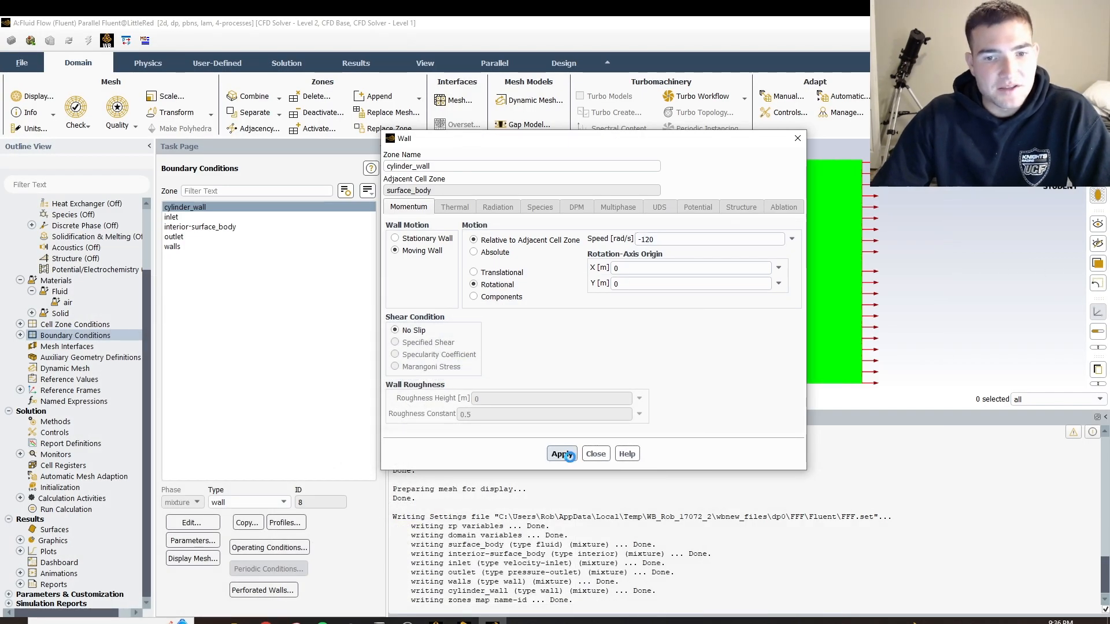
{"action": "left_click", "coordinate": [603, 456]}
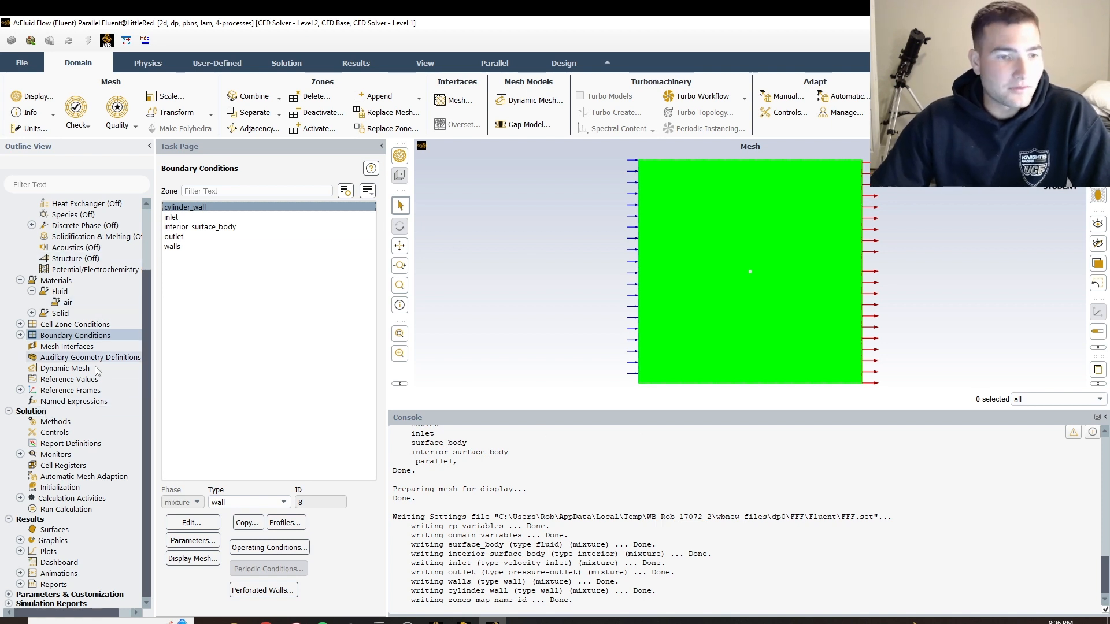
Compute the reference values from the inlet zone
{"action": "left_click", "coordinate": [65, 377]}
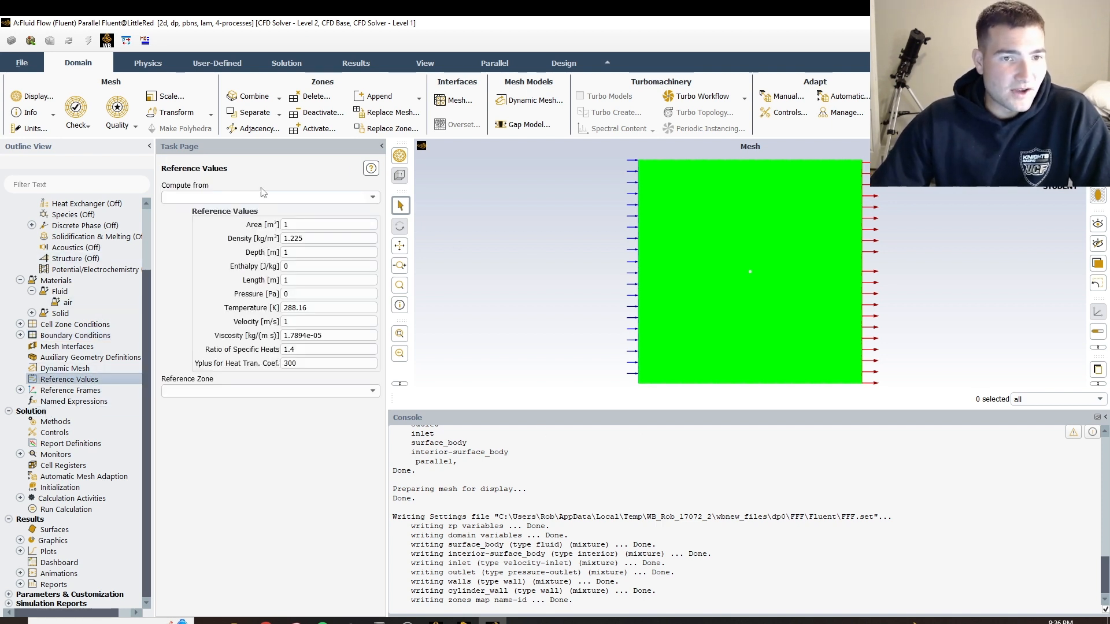
{"action": "left_click", "coordinate": [373, 197]}
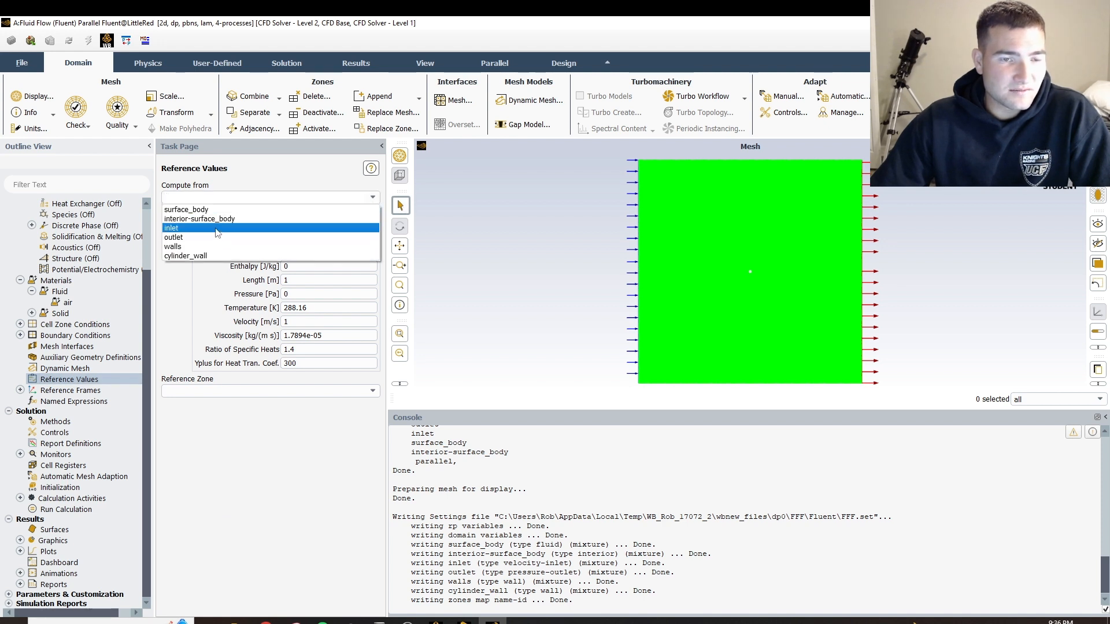
{"action": "left_click", "coordinate": [234, 228]}
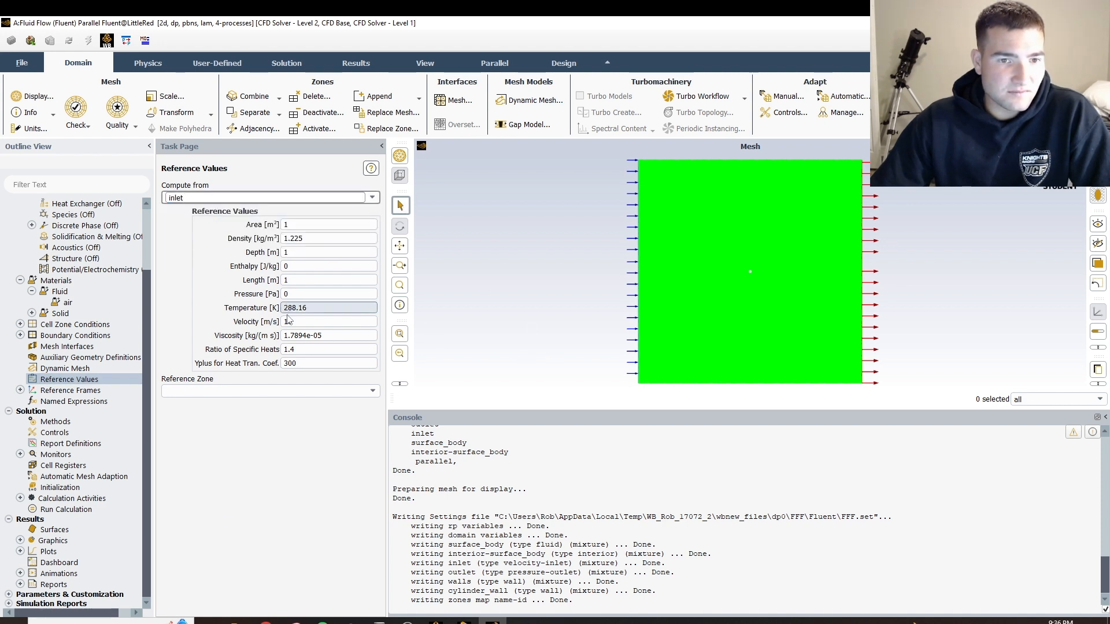
Set hybrid initialization to 50 iterations and initialize the solution
{"action": "left_click", "coordinate": [58, 487]}
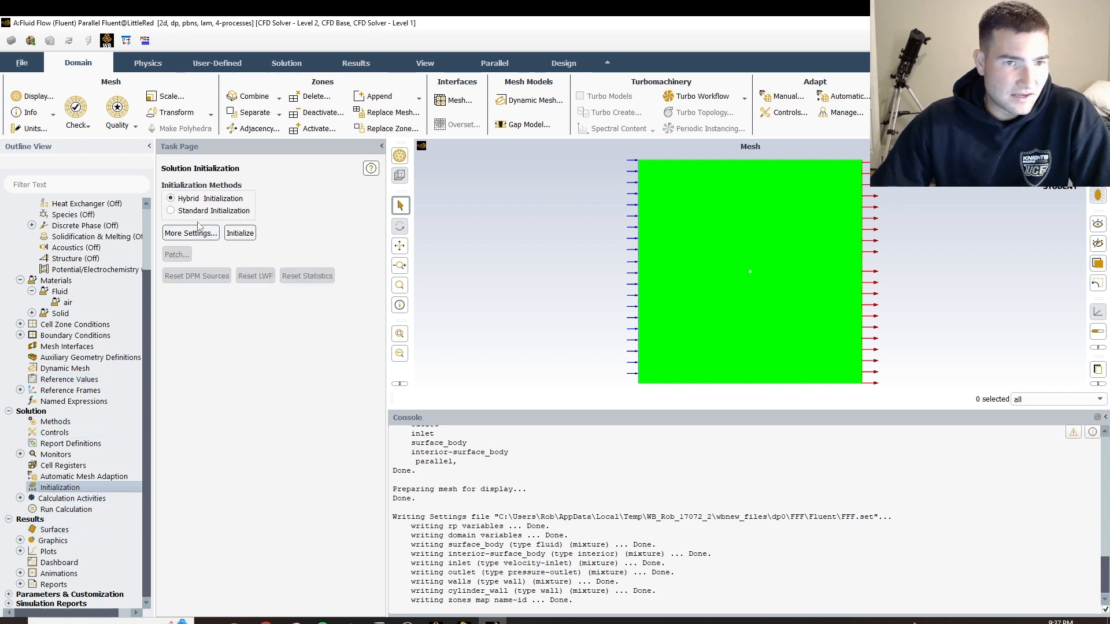
{"action": "left_click", "coordinate": [196, 233]}
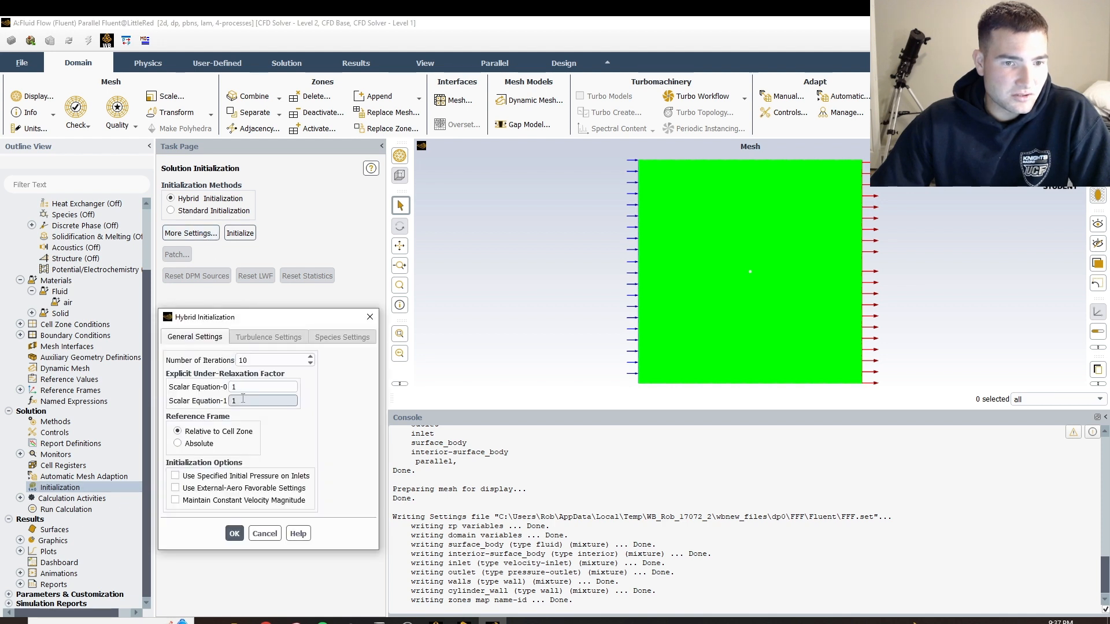
{"action": "double_click", "coordinate": [293, 358]}
{"action": "key", "text": "BackSpace"}
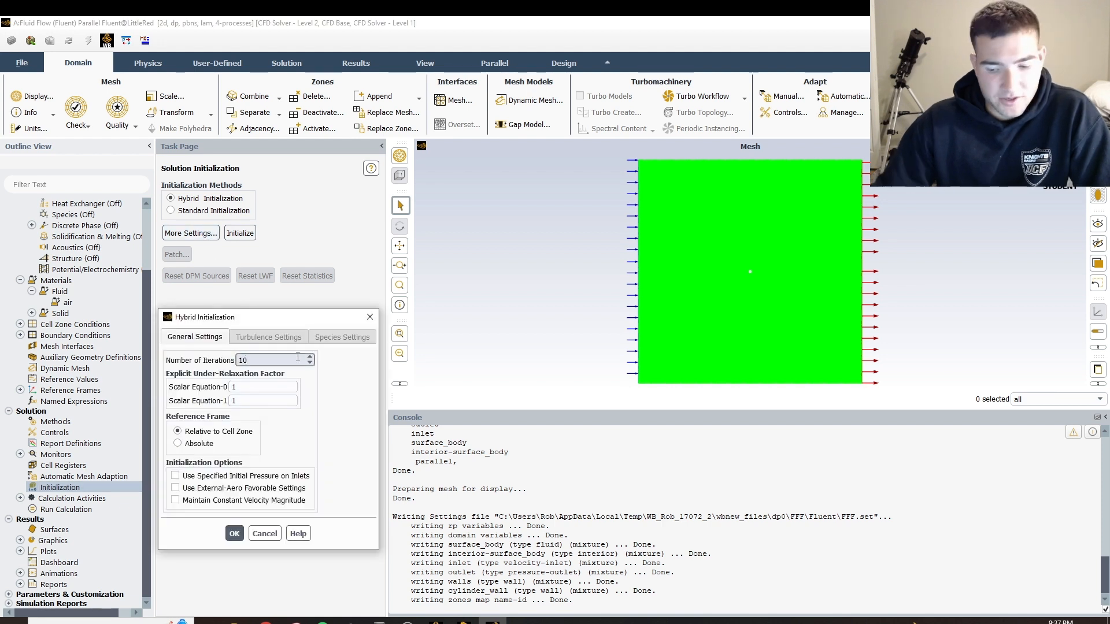
{"action": "type", "text": "20"}
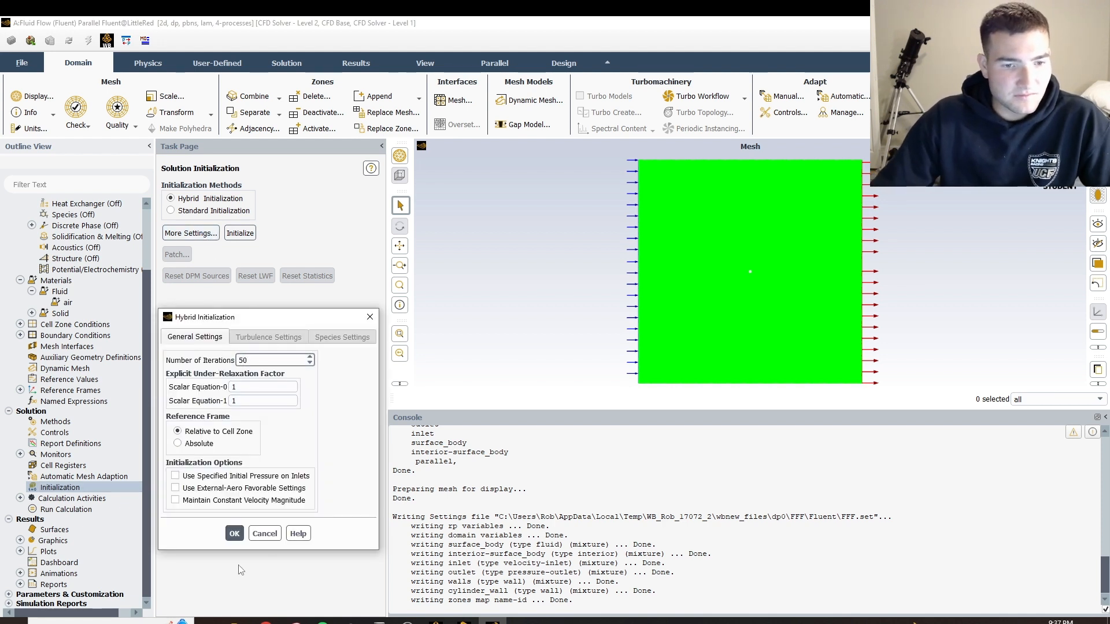
{"action": "left_click", "coordinate": [235, 535]}
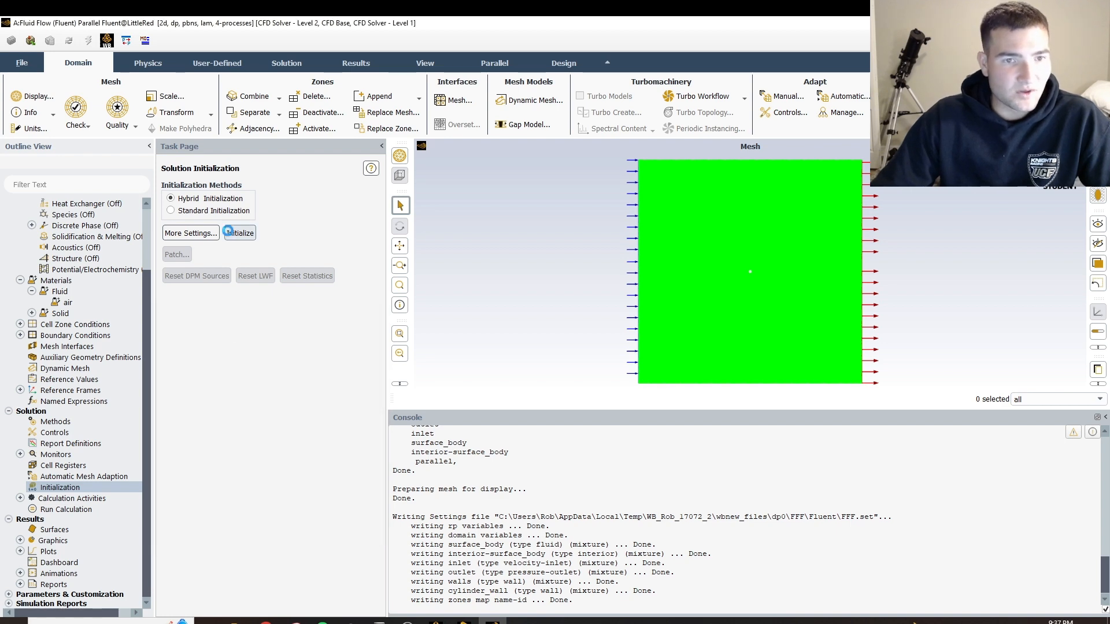
{"action": "left_click", "coordinate": [243, 234]}
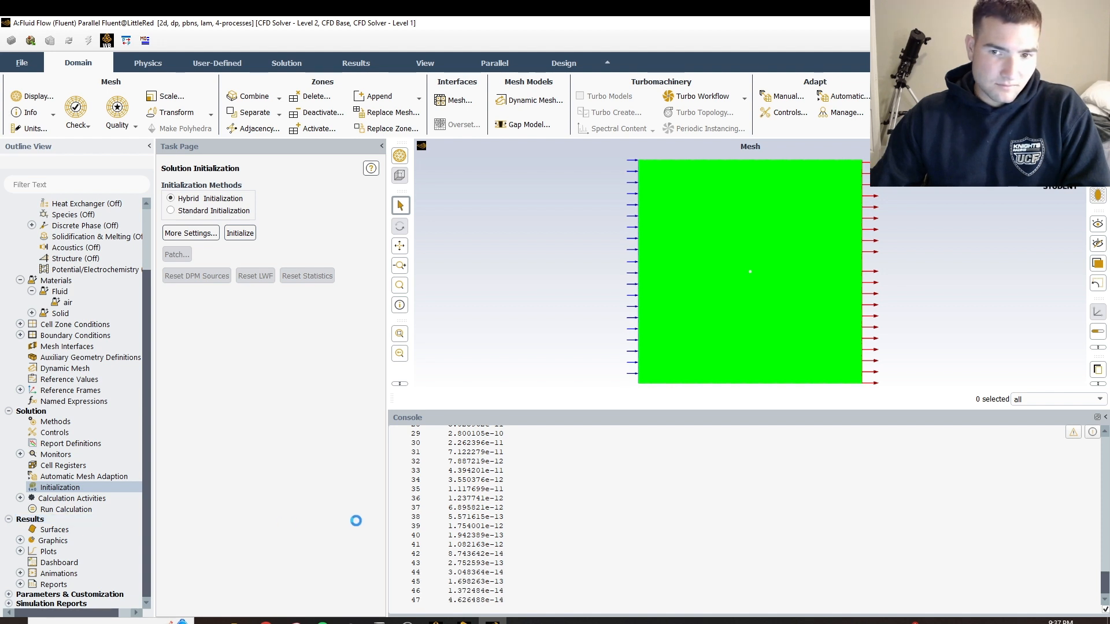
Set the number of iterations to 300 and run the calculation
{"action": "left_click", "coordinate": [55, 508]}
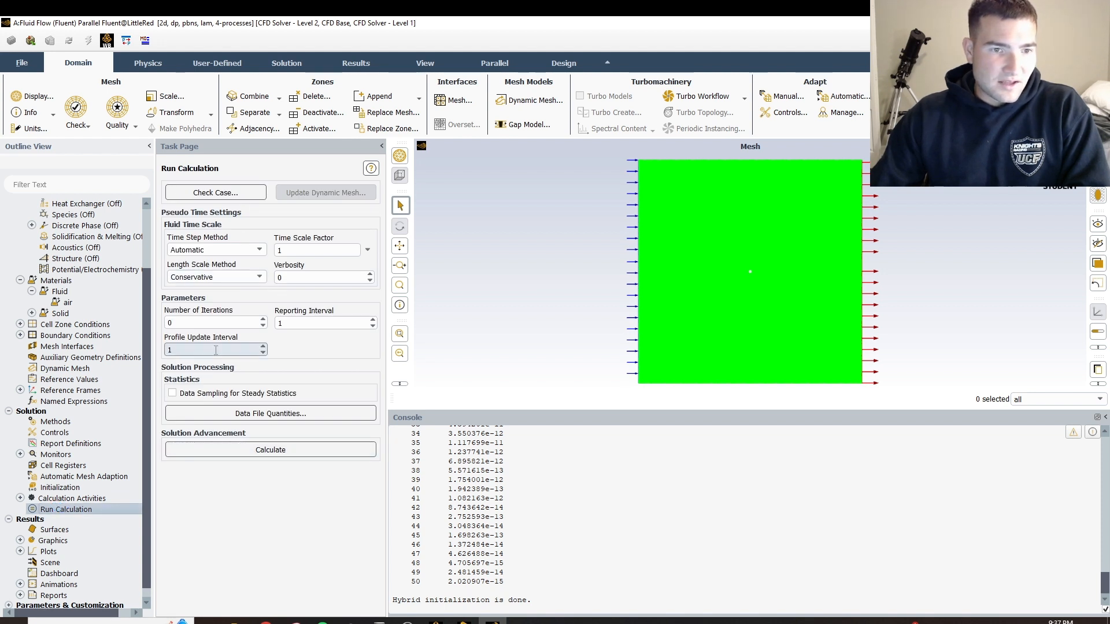
{"action": "left_click", "coordinate": [230, 322]}
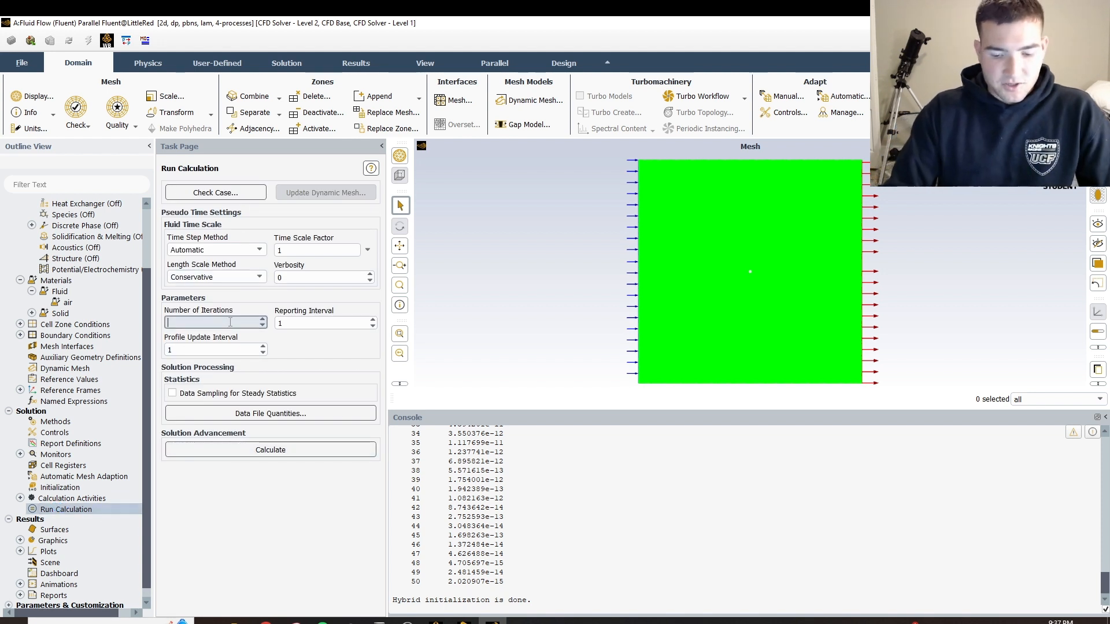
{"action": "type", "text": "300"}
{"action": "left_click", "coordinate": [298, 453]}
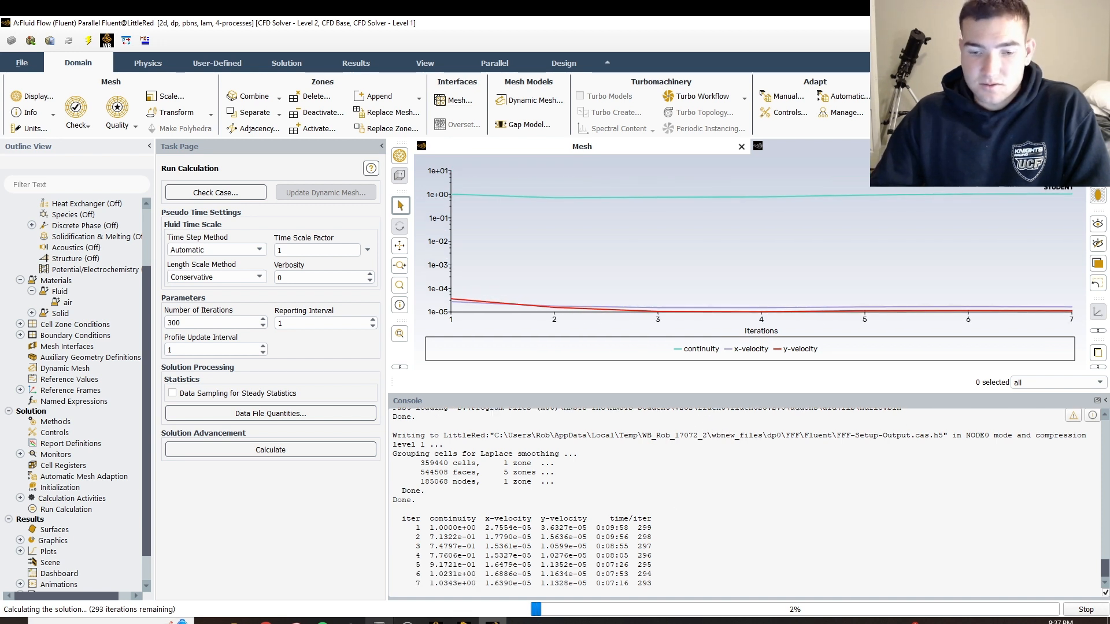
{"action": "left_click", "coordinate": [407, 621]}
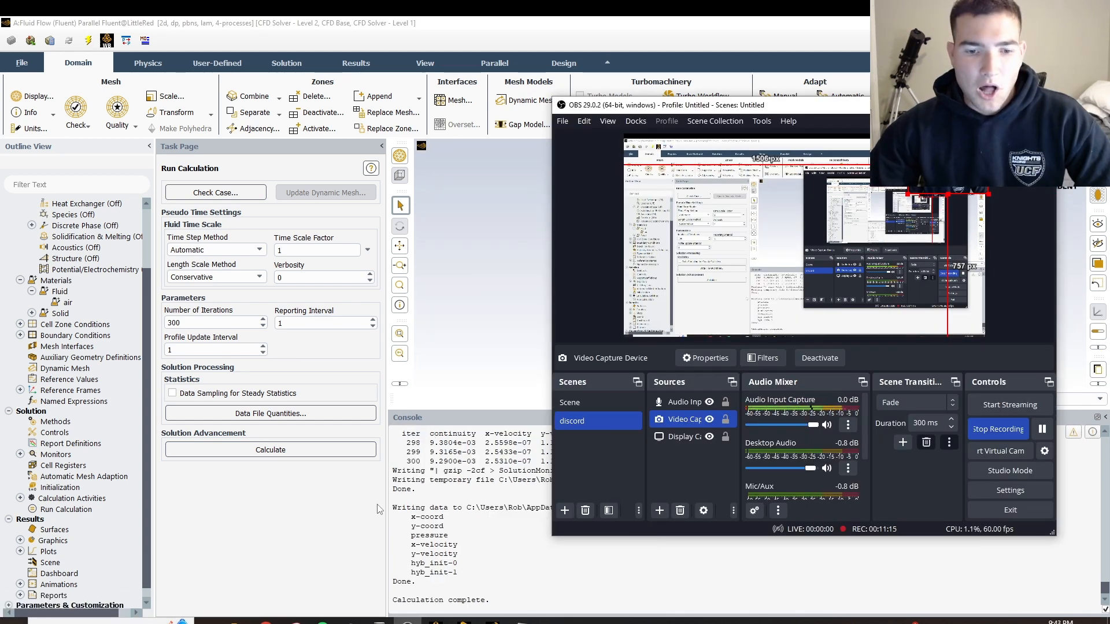
{"action": "left_click", "coordinate": [381, 510]}
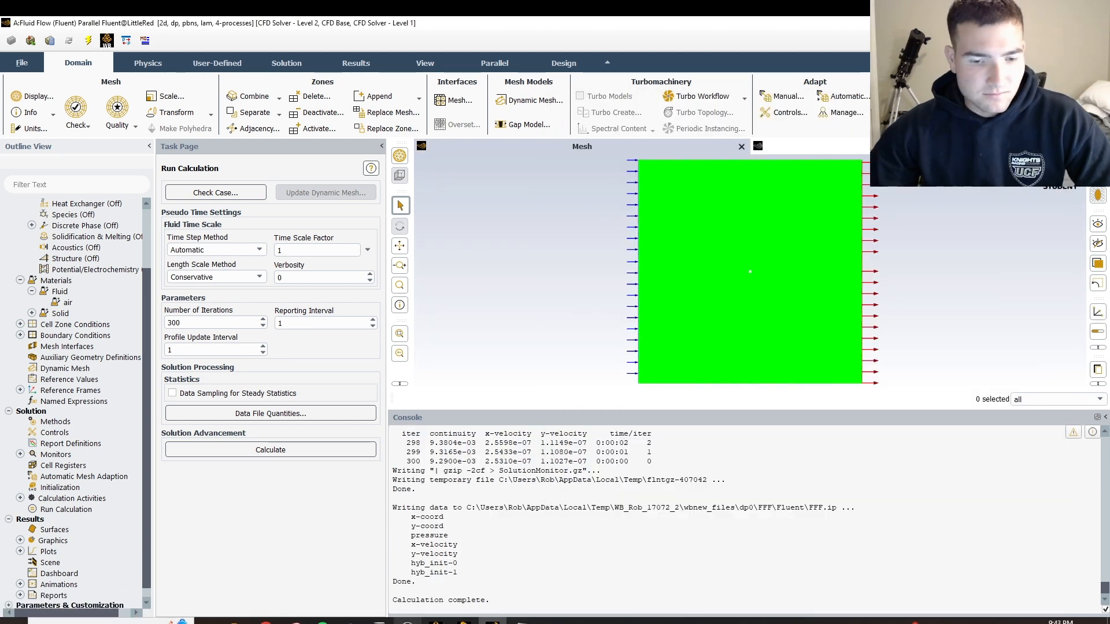
Switch to Workbench and open the Results of the Fluid Flow (Fluent) system in CFD-Post
{"action": "left_click", "coordinate": [436, 621]}
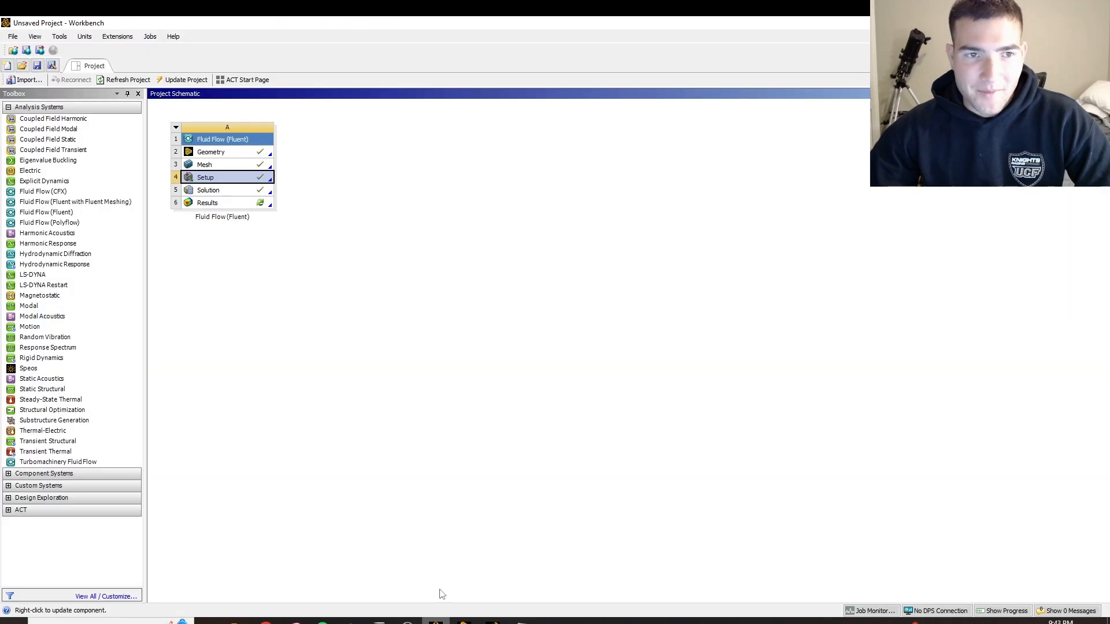
{"action": "left_click", "coordinate": [239, 203]}
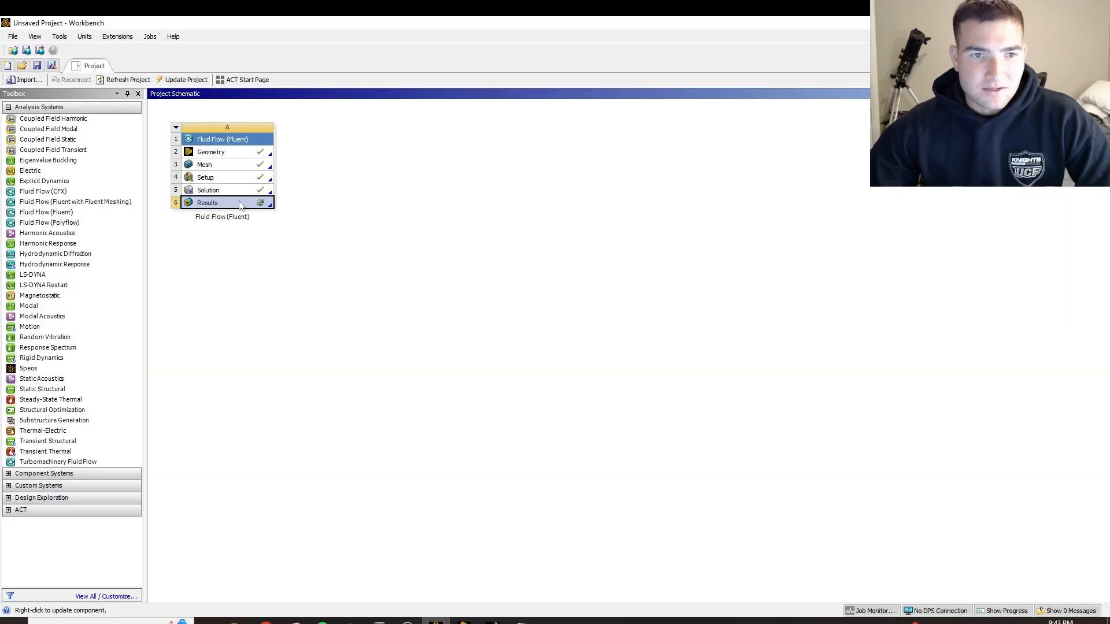
{"action": "double_click", "coordinate": [241, 204]}
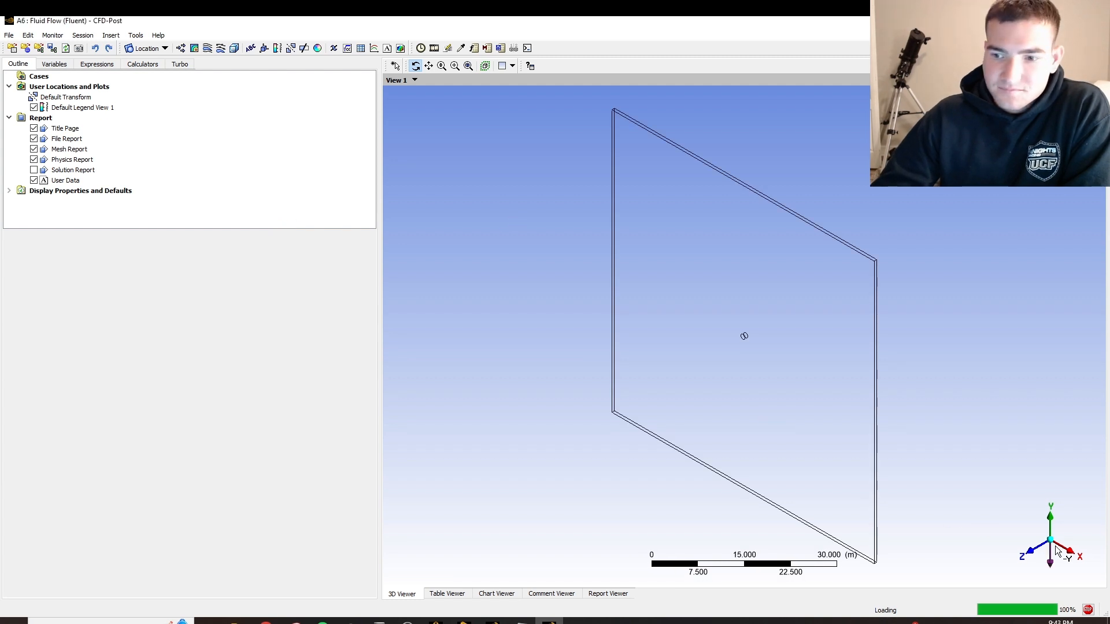
Insert a streamline named Streamline 1 and make it start from symmetry 2
{"action": "left_click", "coordinate": [1044, 553]}
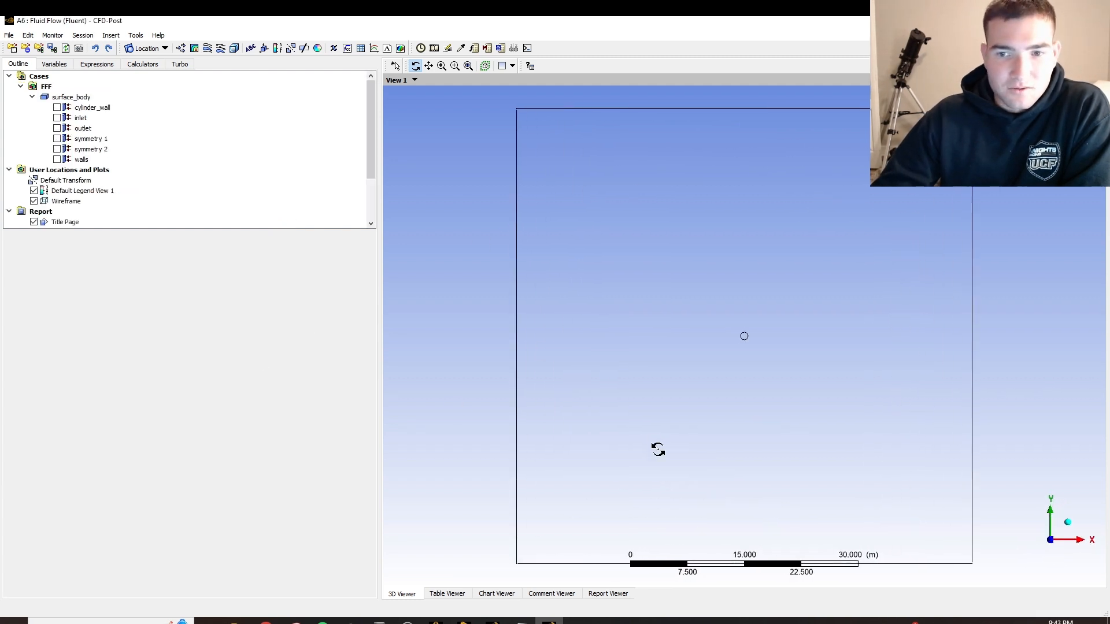
{"action": "scroll", "coordinate": [745, 335], "scroll_direction": "up", "scroll_amount": 5}
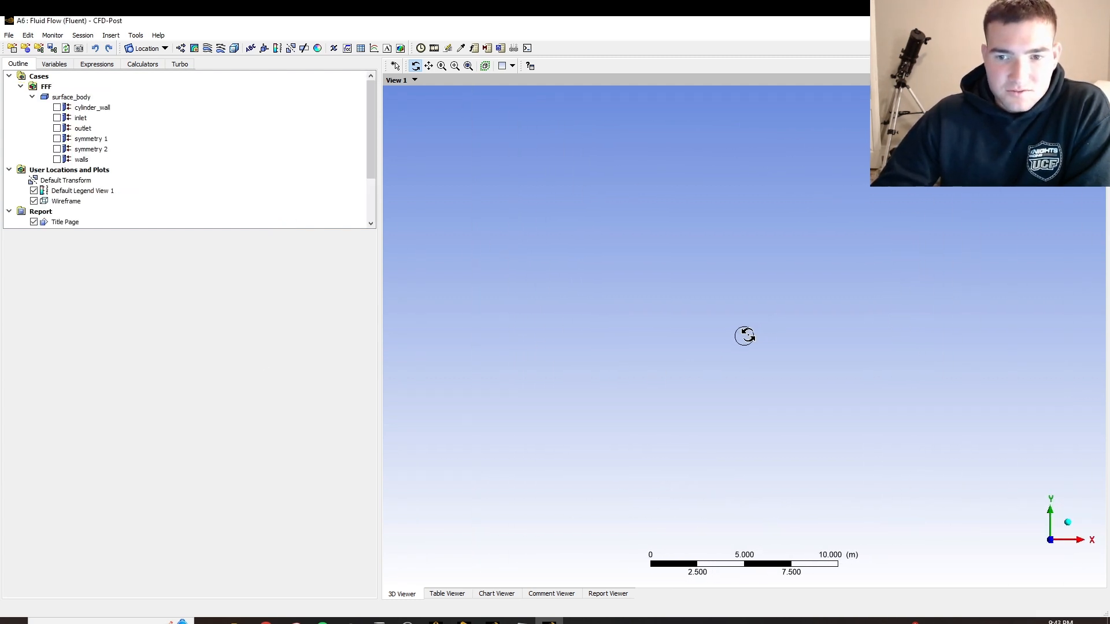
{"action": "scroll", "coordinate": [744, 336], "scroll_direction": "up", "scroll_amount": 1}
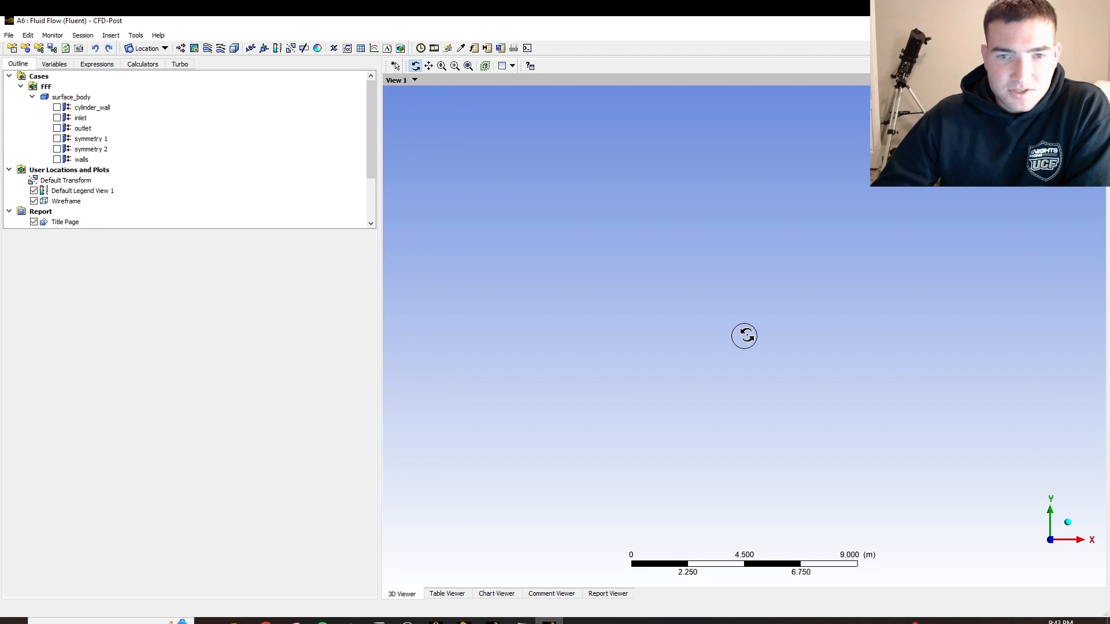
{"action": "left_click", "coordinate": [207, 48]}
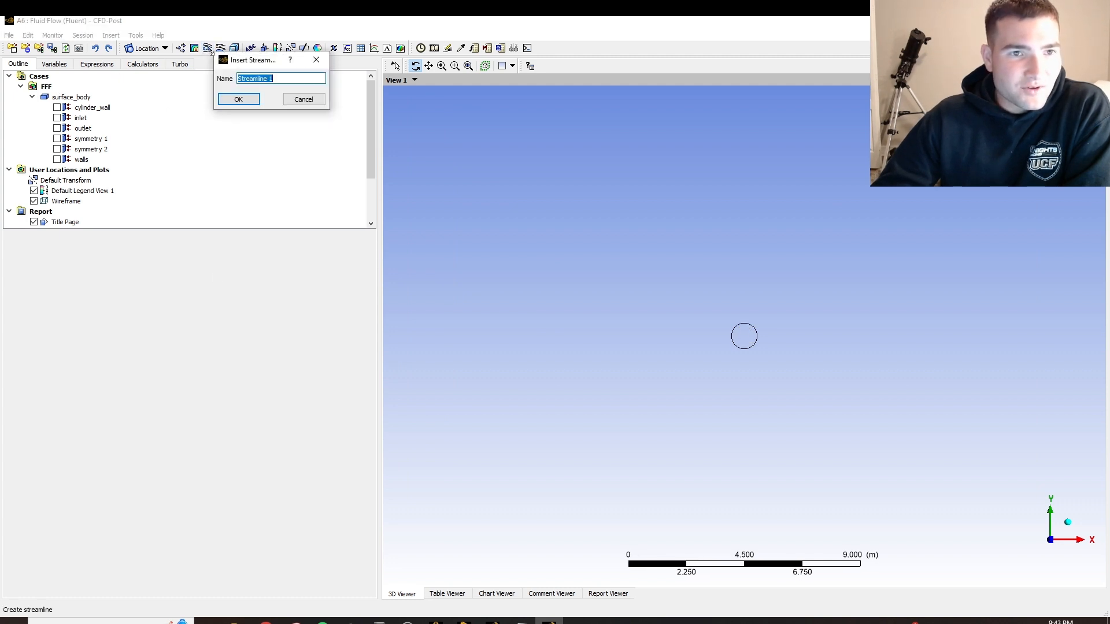
{"action": "left_click", "coordinate": [239, 97]}
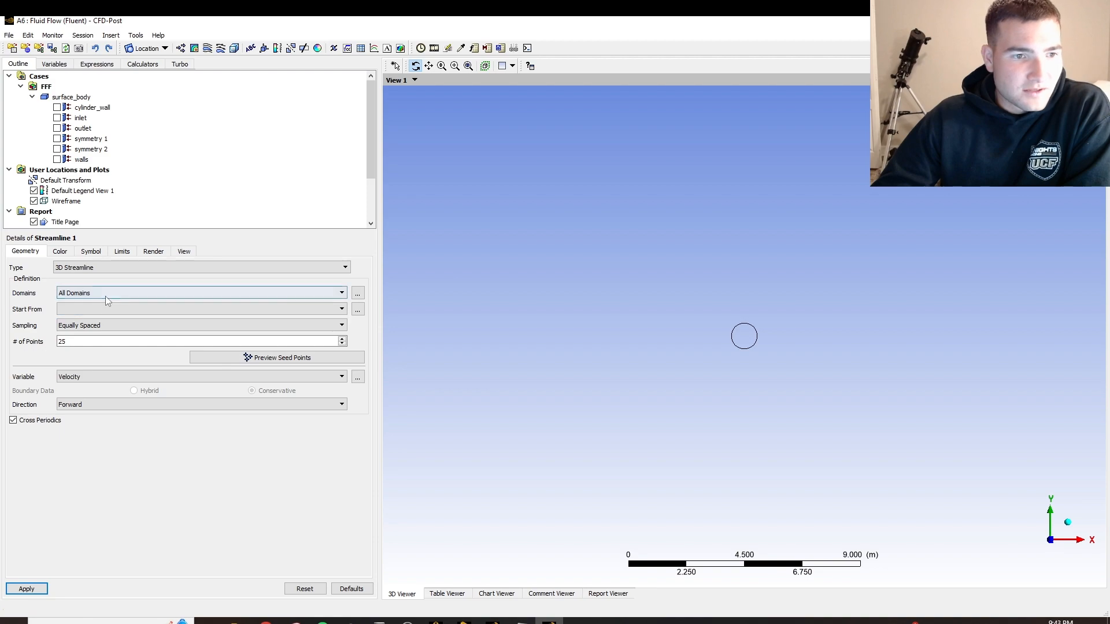
{"action": "left_click", "coordinate": [107, 310]}
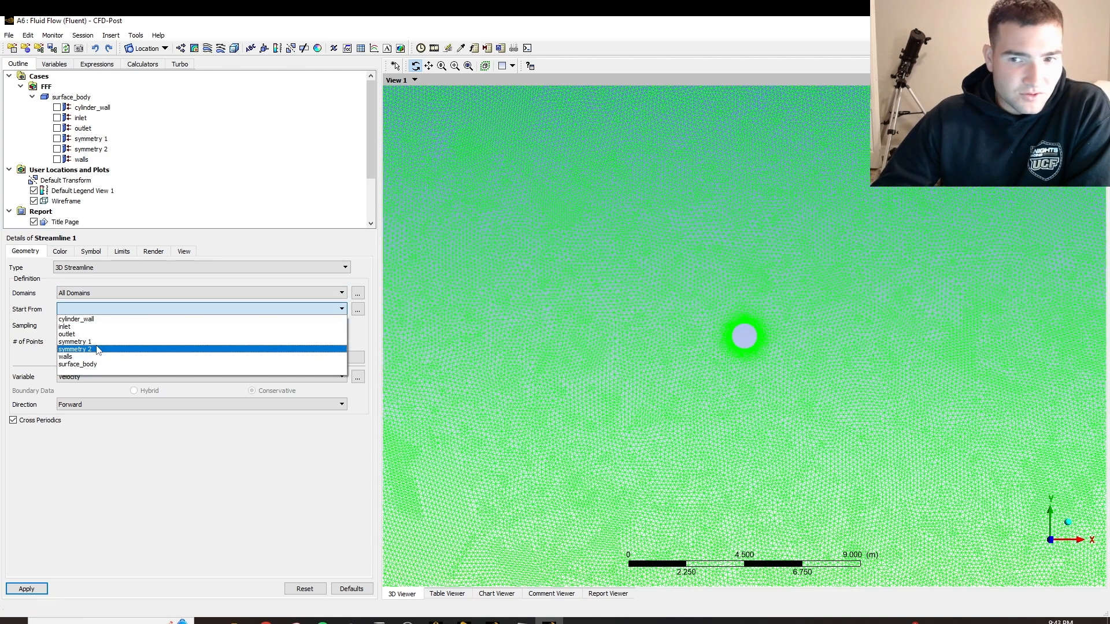
{"action": "left_click", "coordinate": [98, 349]}
{"action": "left_click", "coordinate": [104, 309]}
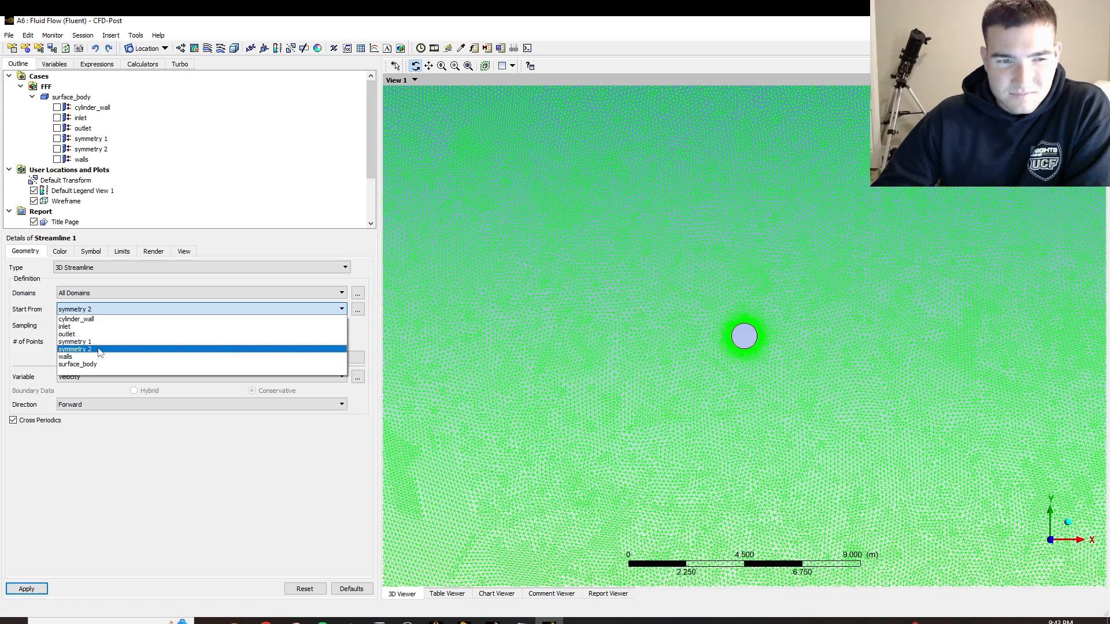
{"action": "left_click", "coordinate": [100, 349]}
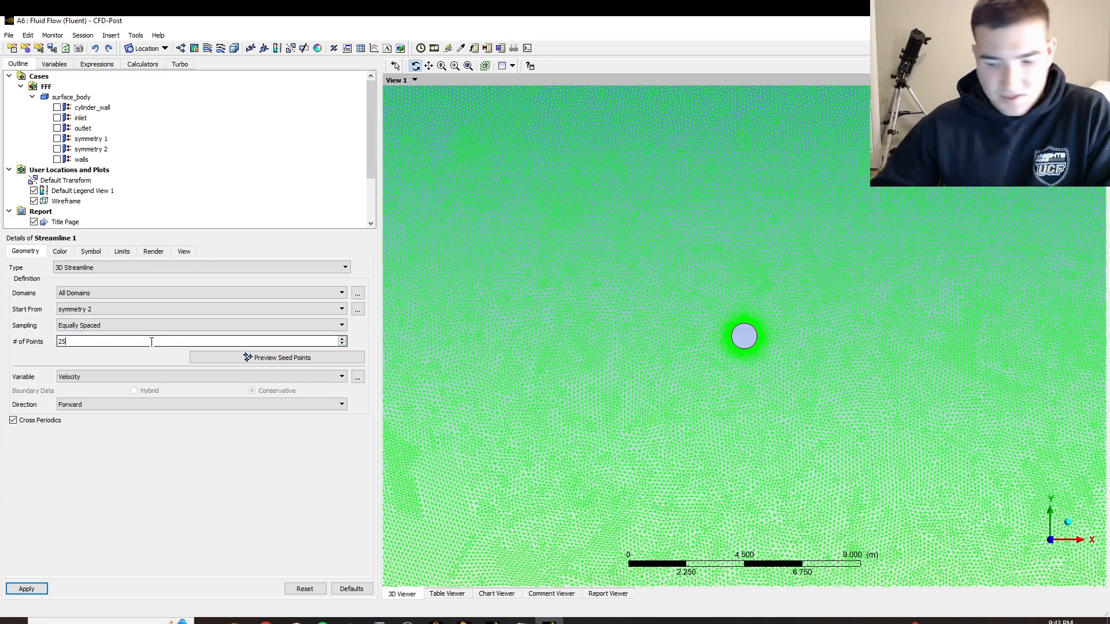
Set the streamline's number of points to 2000 and apply it to plot the velocity streamlines
{"action": "key", "text": "BackSpace"}
{"action": "key", "text": "BackSpace"}
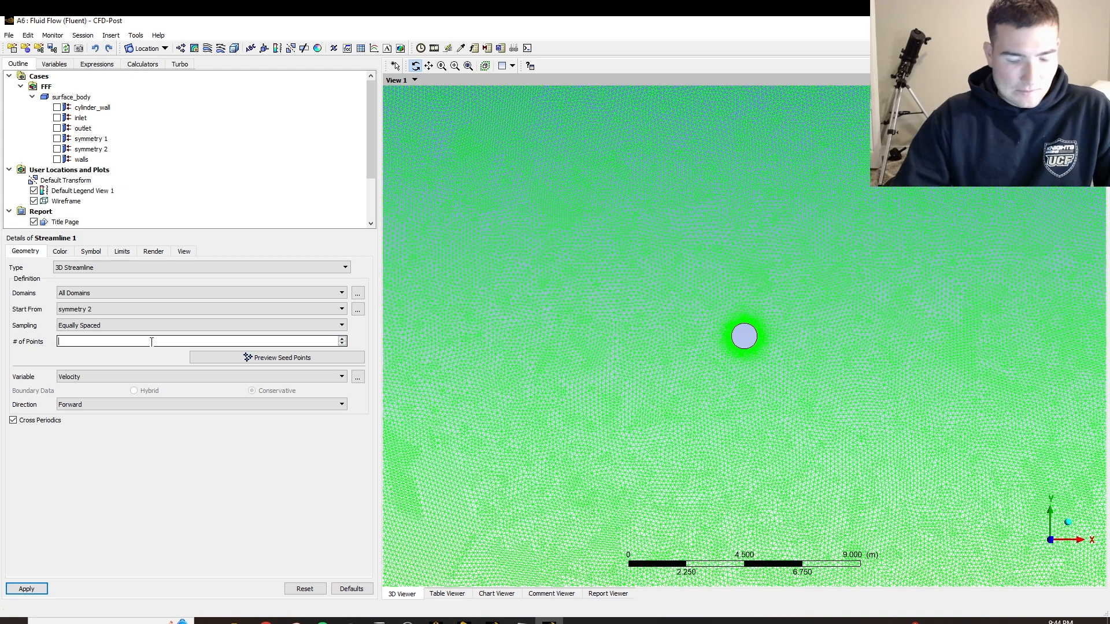
{"action": "type", "text": "200"}
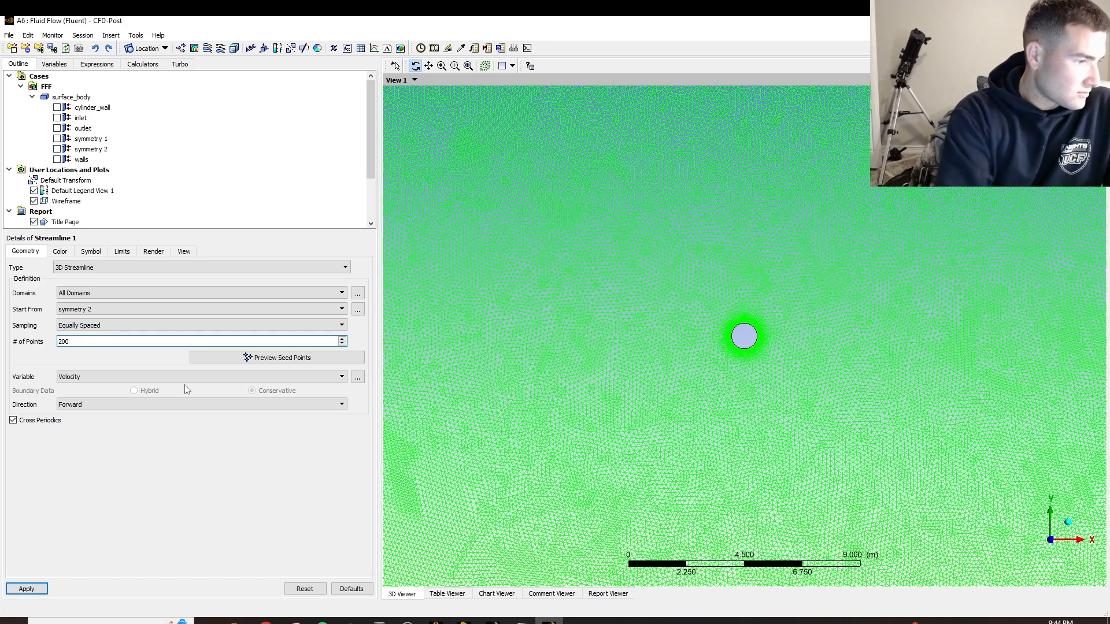
{"action": "type", "text": "0"}
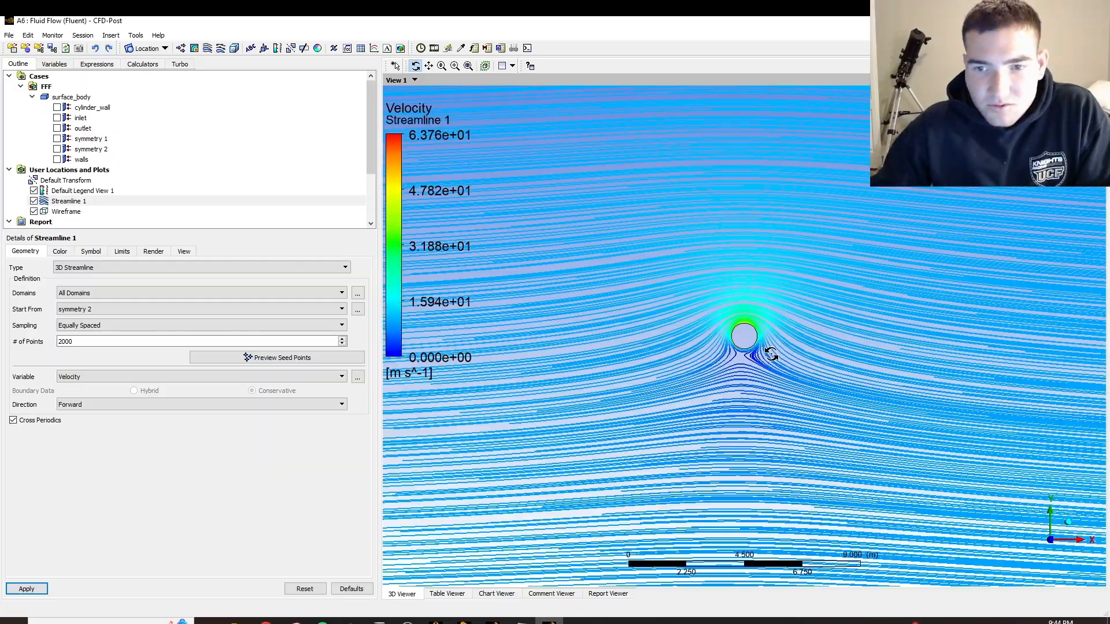
Examine the velocity streamlines close to the rotating cylinder and across the surrounding flow
{"action": "scroll", "coordinate": [771, 355], "scroll_direction": "up", "scroll_amount": 10}
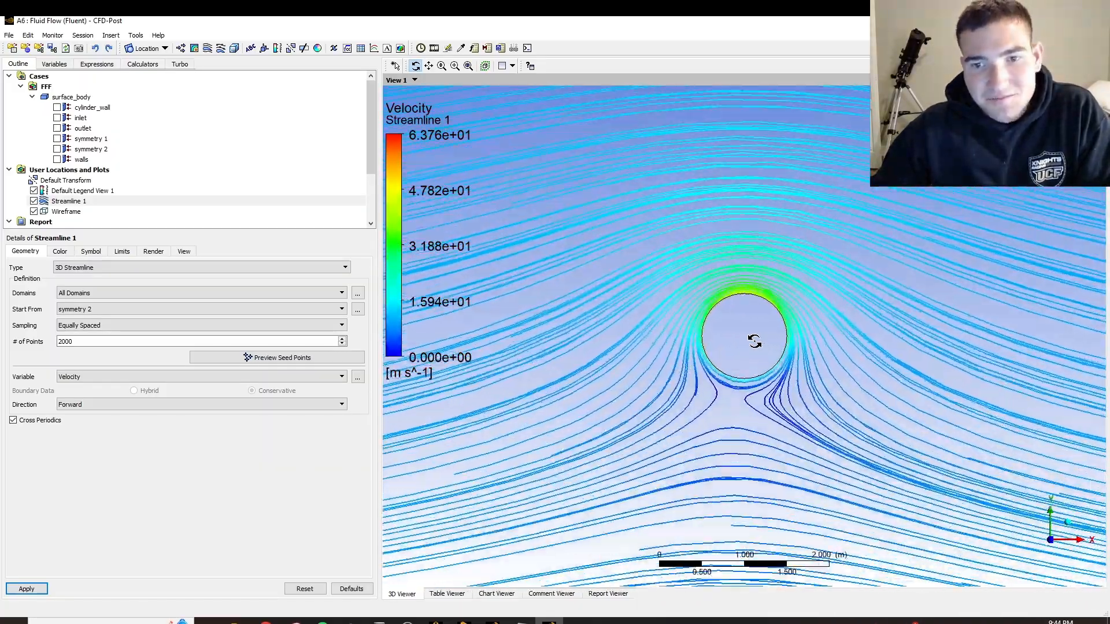
{"action": "scroll", "coordinate": [755, 341], "scroll_direction": "down", "scroll_amount": 8}
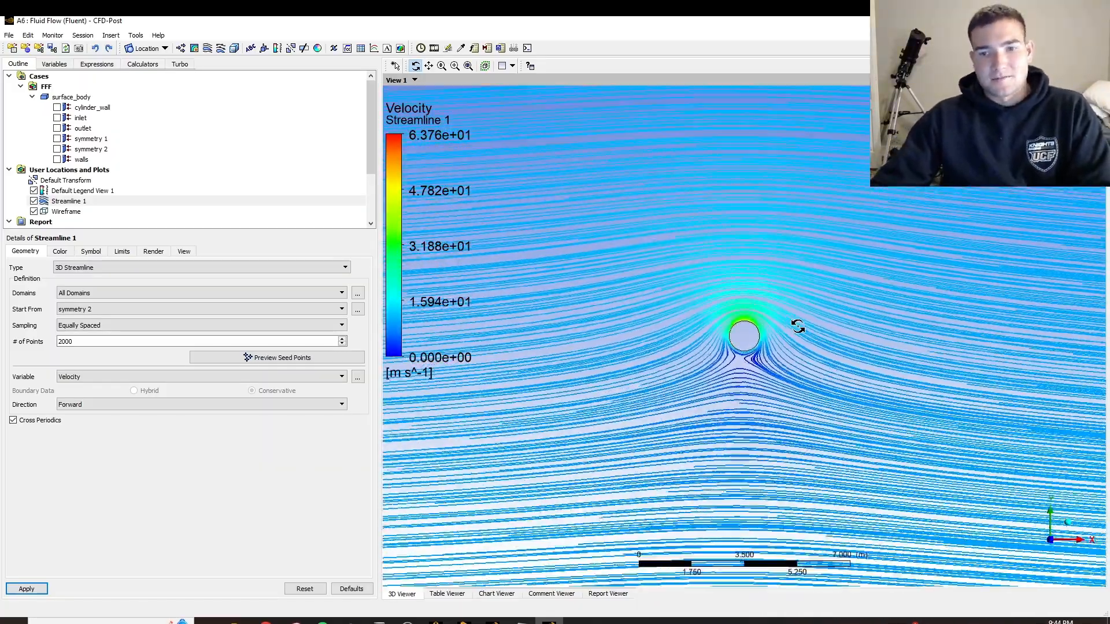
{"action": "scroll", "coordinate": [798, 326], "scroll_direction": "down", "scroll_amount": 3}
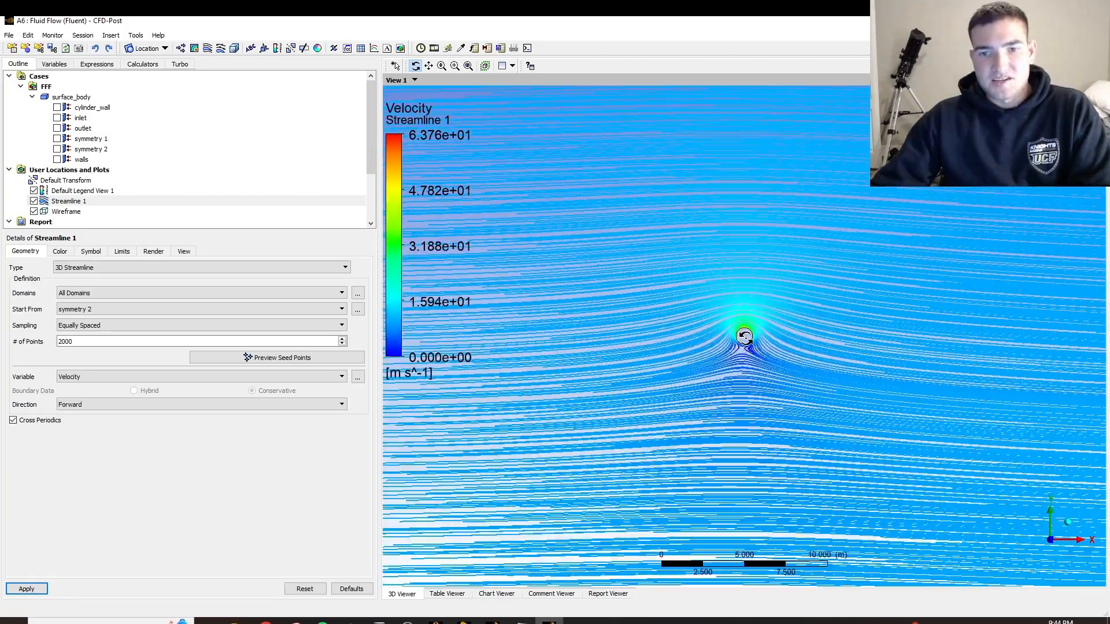
{"action": "scroll", "coordinate": [746, 347], "scroll_direction": "up", "scroll_amount": 10}
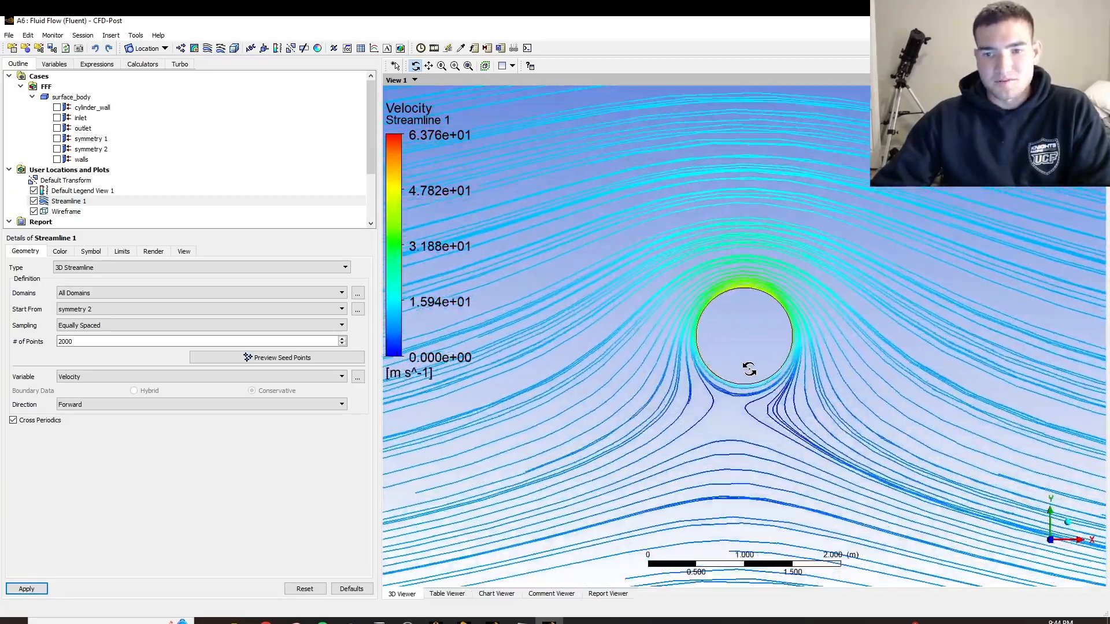
{"action": "scroll", "coordinate": [749, 369], "scroll_direction": "up", "scroll_amount": 2}
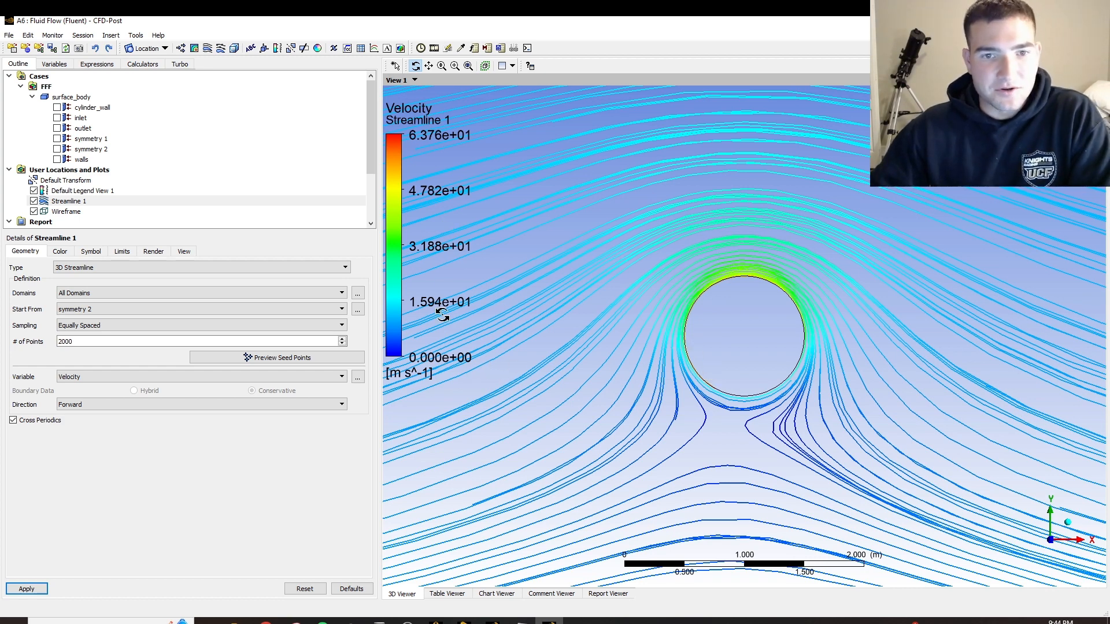
{"action": "scroll", "coordinate": [397, 188], "scroll_direction": "up", "scroll_amount": 10}
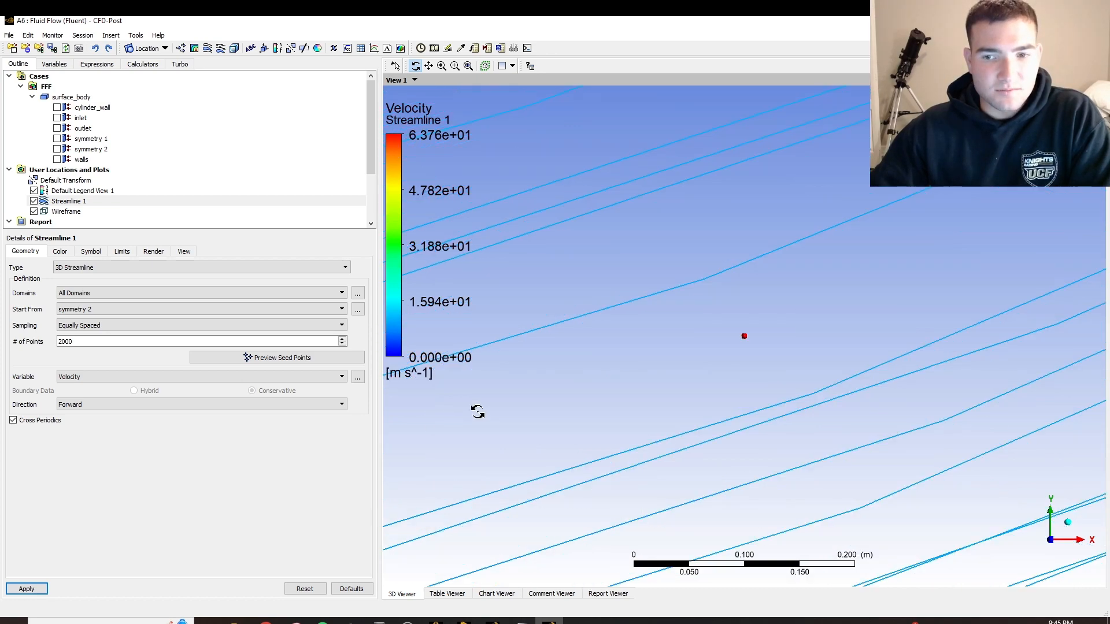
{"action": "scroll", "coordinate": [897, 330], "scroll_direction": "down", "scroll_amount": 6}
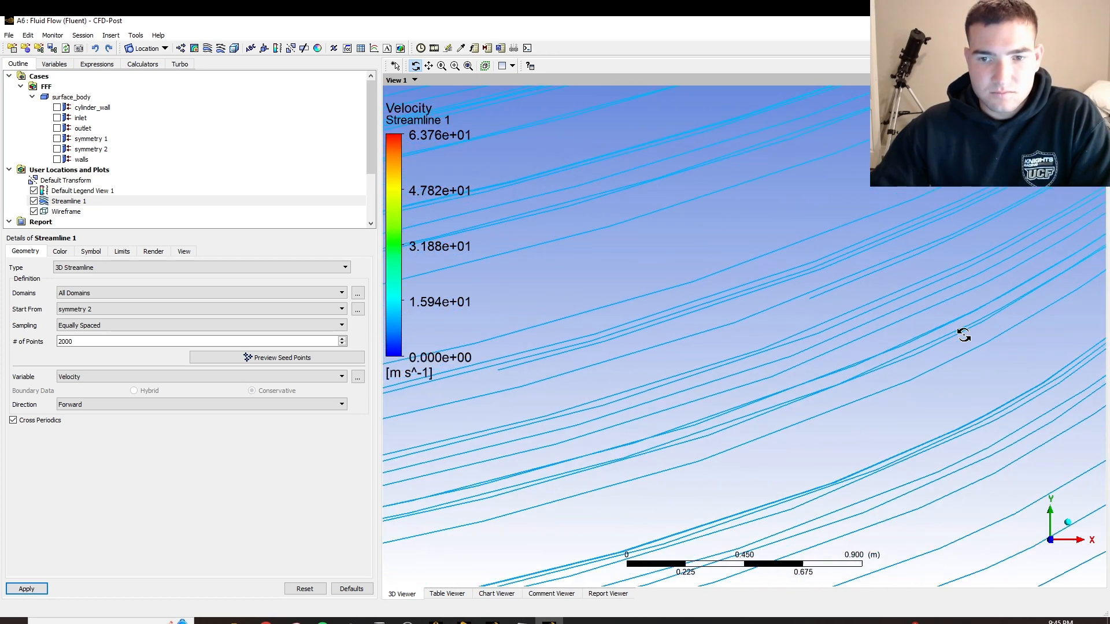
{"action": "scroll", "coordinate": [964, 335], "scroll_direction": "down", "scroll_amount": 5}
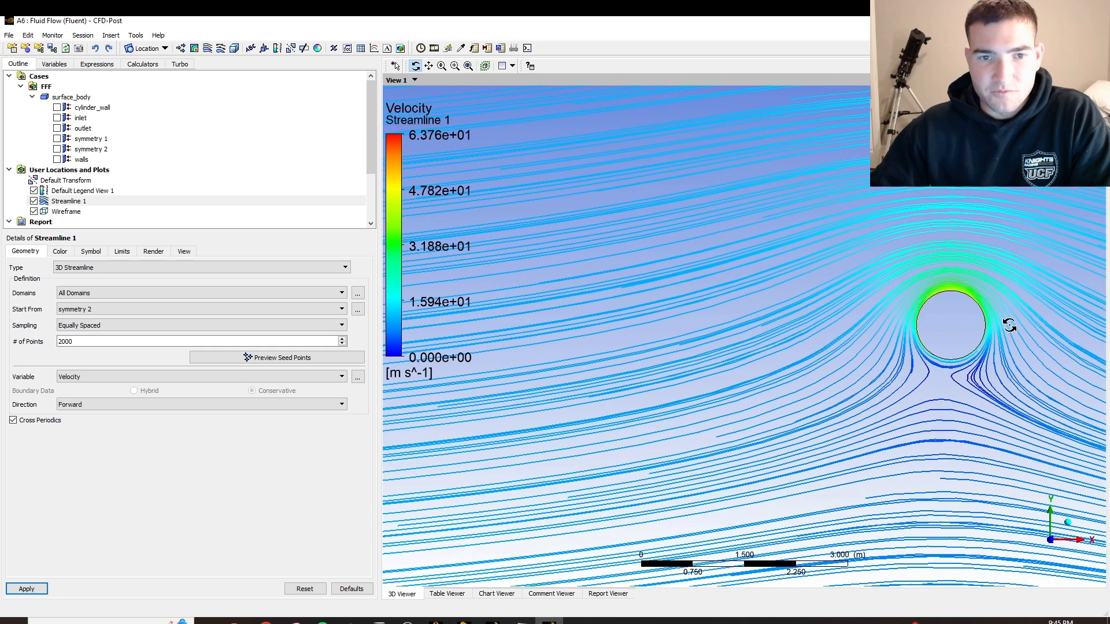
{"action": "scroll", "coordinate": [1009, 325], "scroll_direction": "down", "scroll_amount": 4}
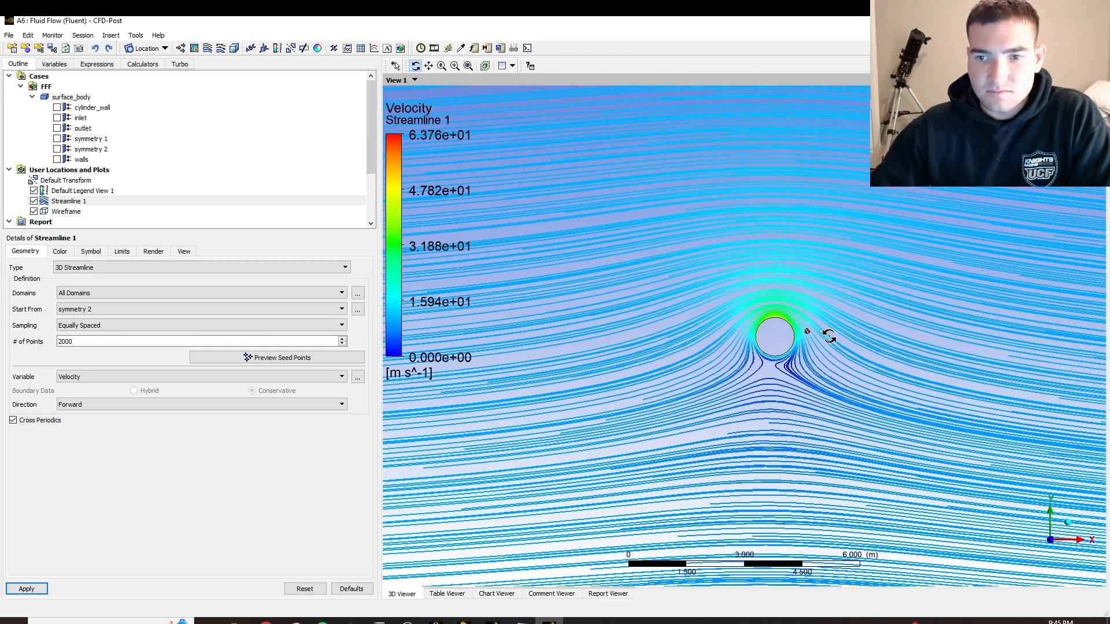
{"action": "middle_click_drag", "start_coordinate": [829, 335], "coordinate": [765, 341], "text": "ctrl"}
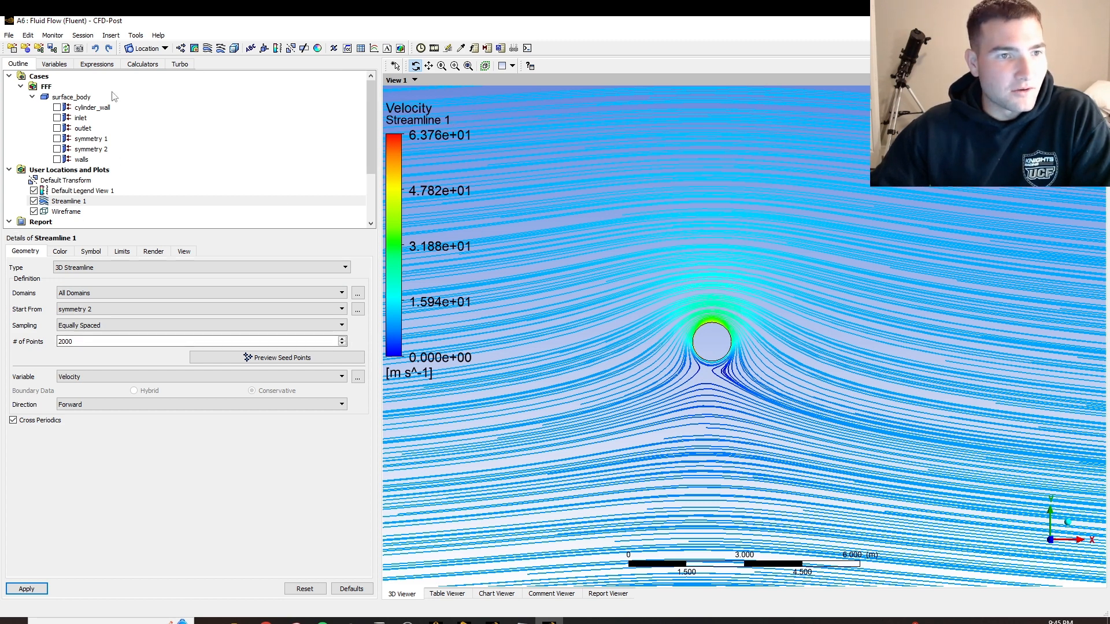
Insert a contour named velocity on symmetry 2 and make it show the Velocity variable
{"action": "left_click", "coordinate": [194, 48]}
{"action": "type", "text": "velo"}
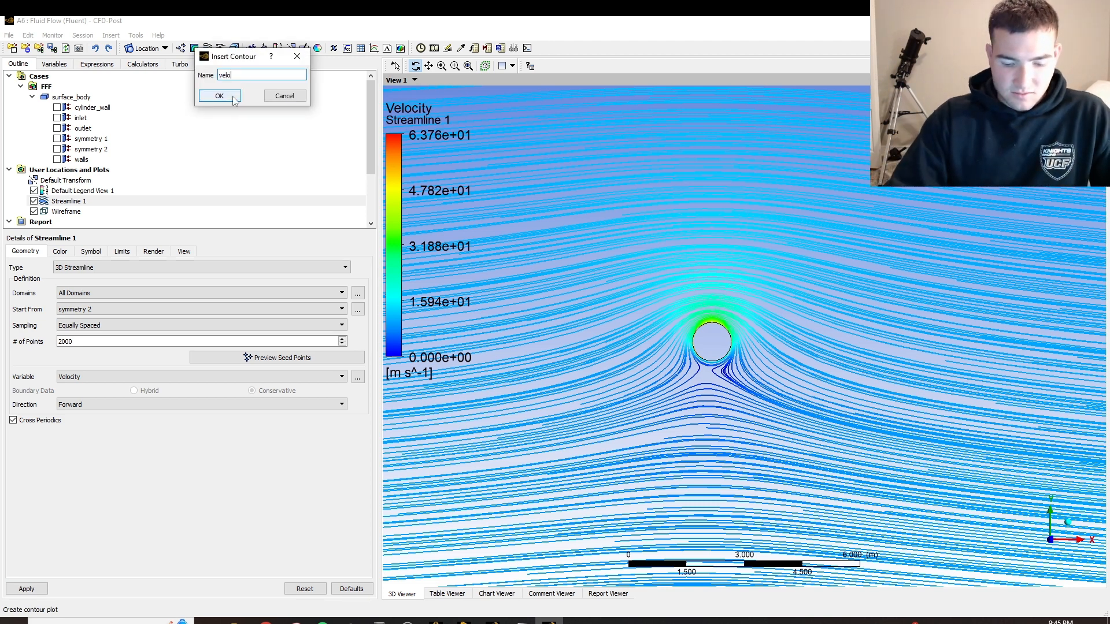
{"action": "type", "text": "city"}
{"action": "left_click", "coordinate": [234, 98]}
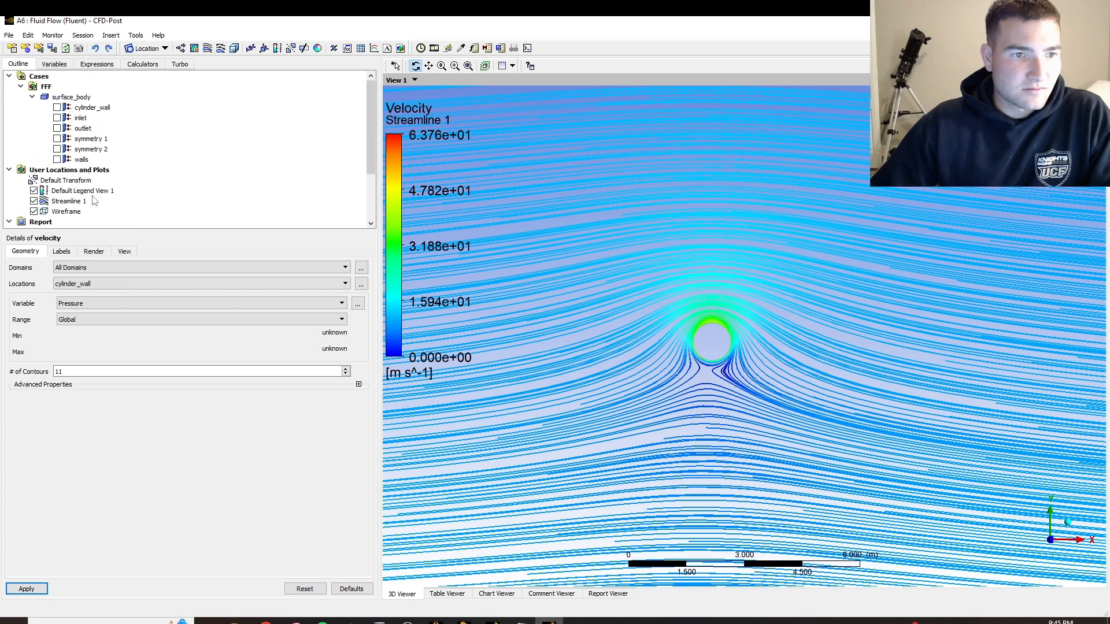
{"action": "left_click", "coordinate": [78, 283]}
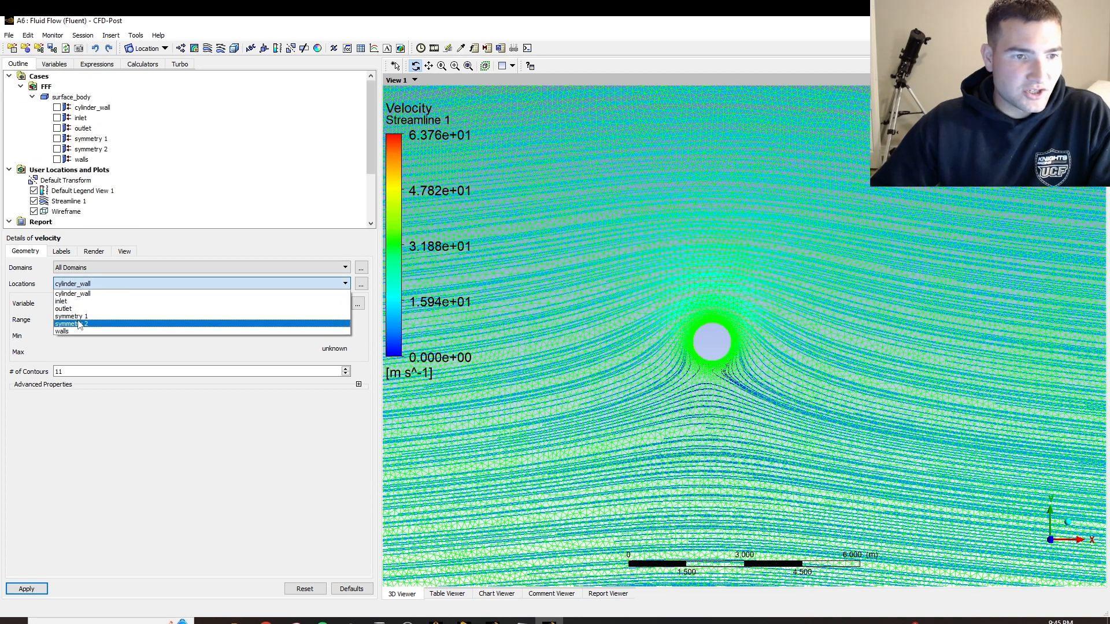
{"action": "left_click", "coordinate": [79, 324]}
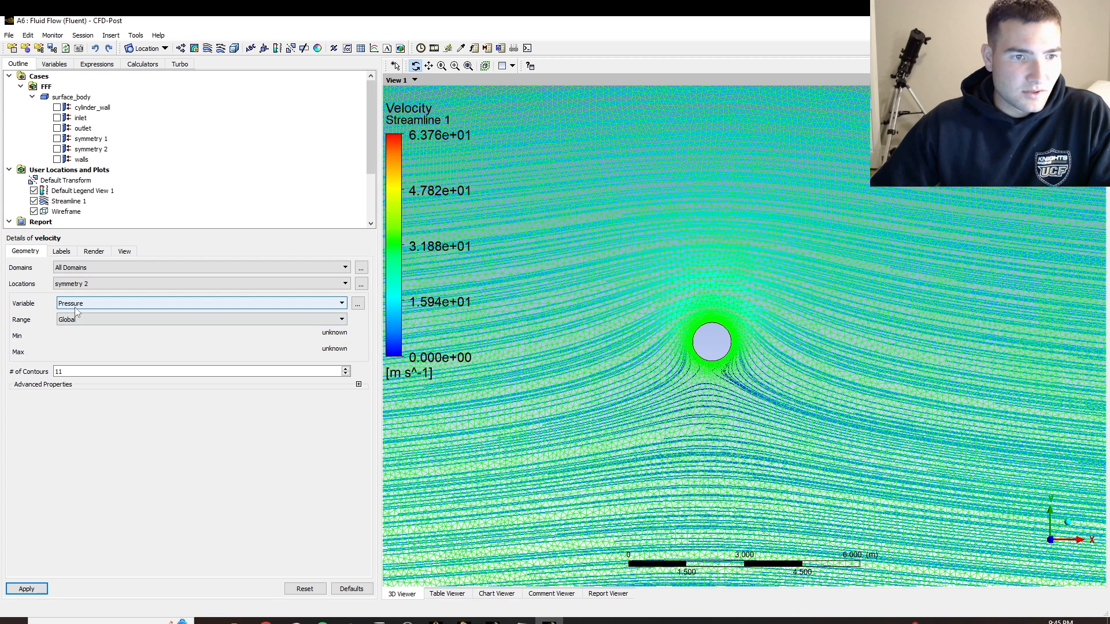
{"action": "left_click", "coordinate": [74, 303]}
{"action": "left_click", "coordinate": [77, 337]}
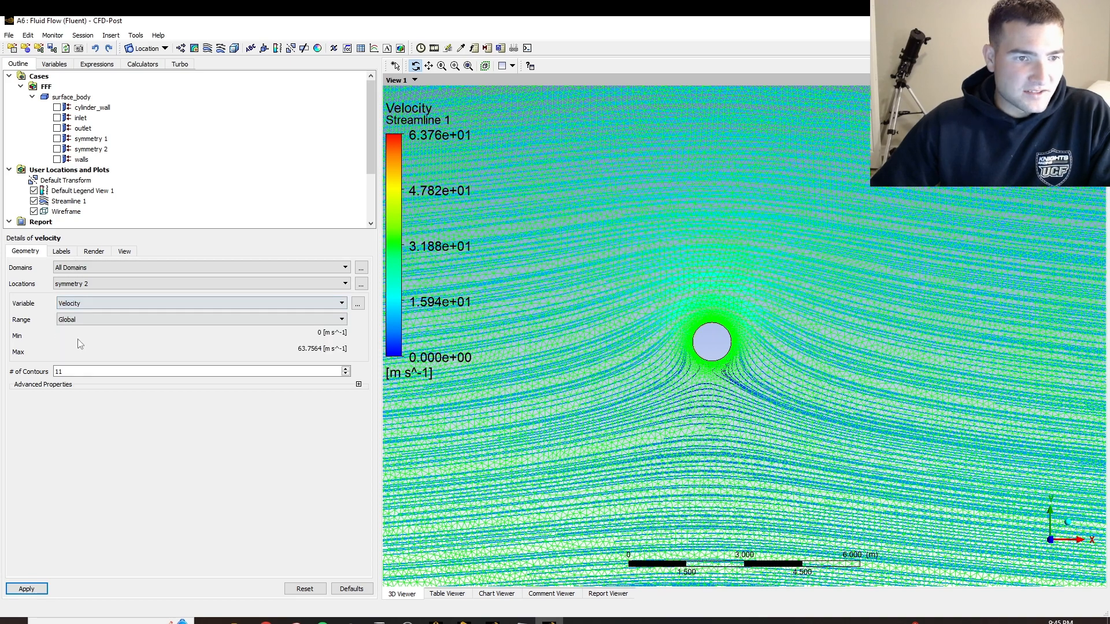
Set the velocity contour's number of contours to 100 and apply it
{"action": "left_click", "coordinate": [84, 371]}
{"action": "key", "text": "BackSpace"}
{"action": "key", "text": "BackSpace"}
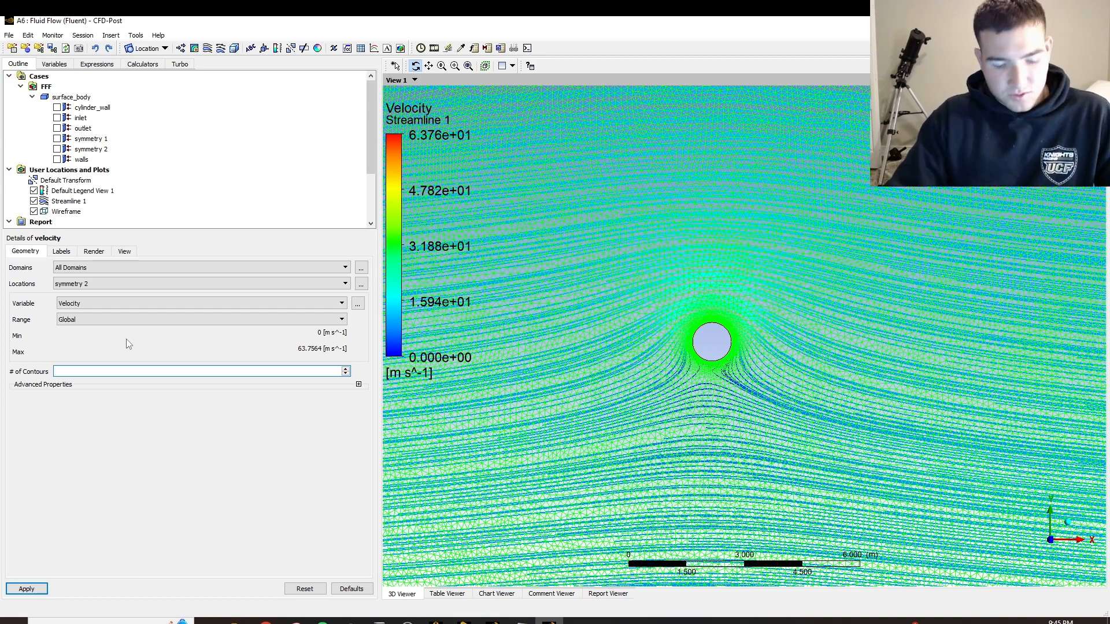
{"action": "type", "text": "100"}
{"action": "left_click", "coordinate": [27, 588]}
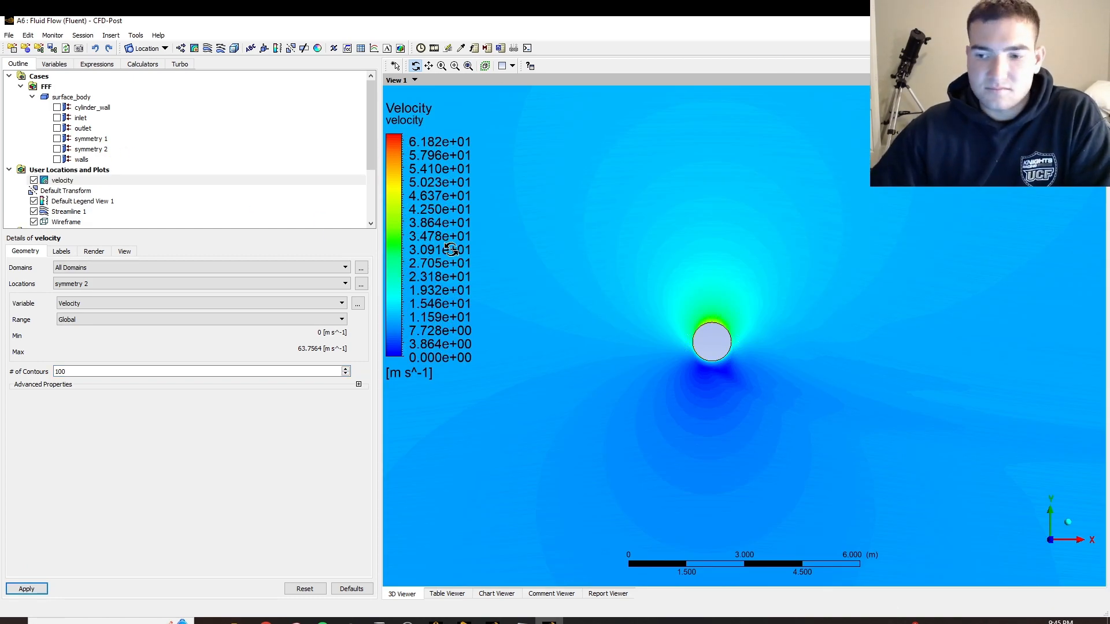
Compare the velocity contour with Streamline 1 around the cylinder by toggling their visibility, leaving both plots hidden
{"action": "left_click", "coordinate": [34, 211]}
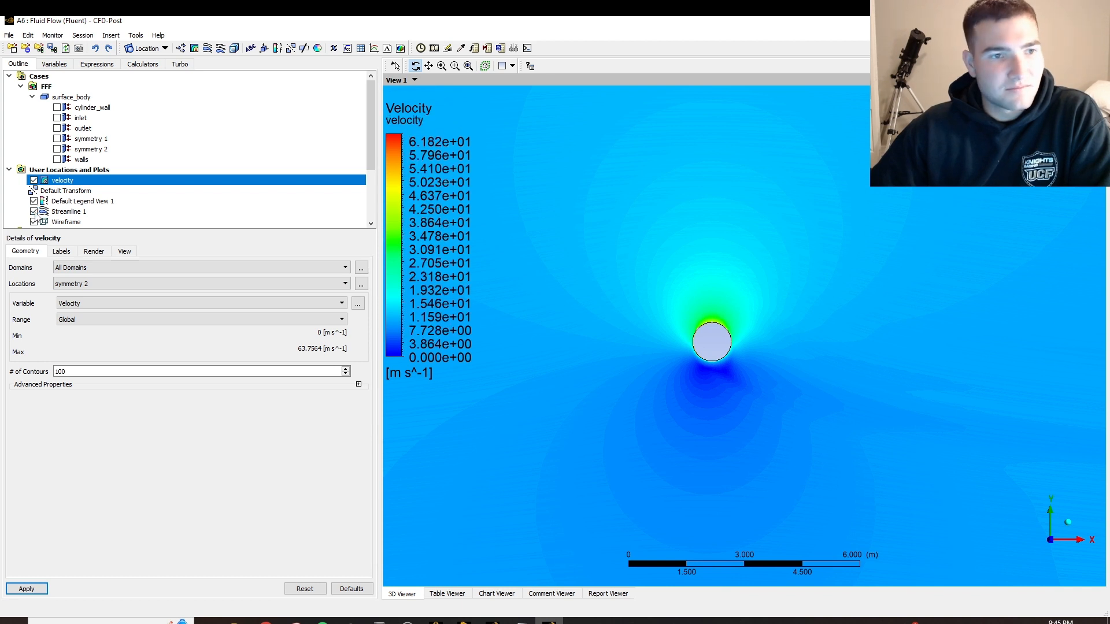
{"action": "left_click_drag", "start_coordinate": [747, 365], "coordinate": [716, 349]}
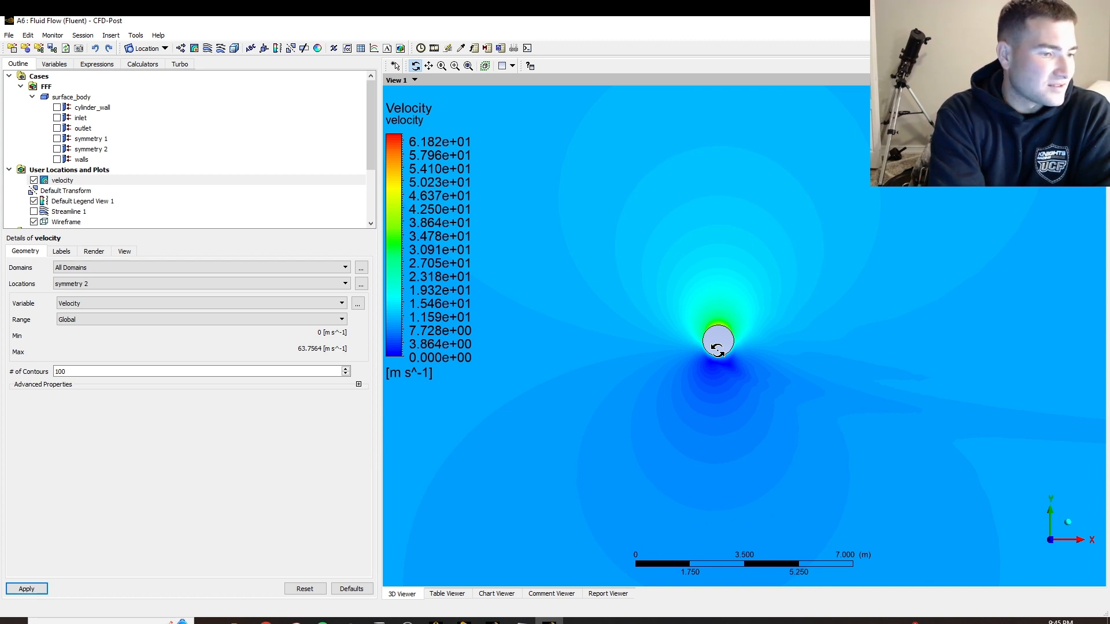
{"action": "left_click", "coordinate": [34, 181]}
{"action": "left_click", "coordinate": [33, 210]}
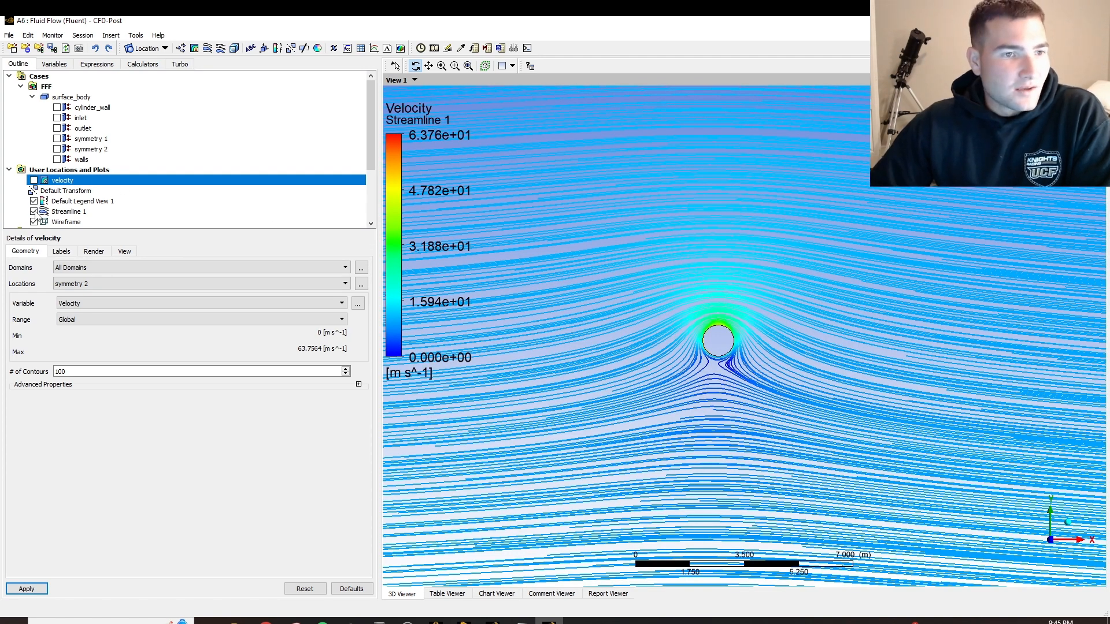
{"action": "left_click", "coordinate": [34, 211]}
Insert another contour named pressure
{"action": "left_click", "coordinate": [194, 48]}
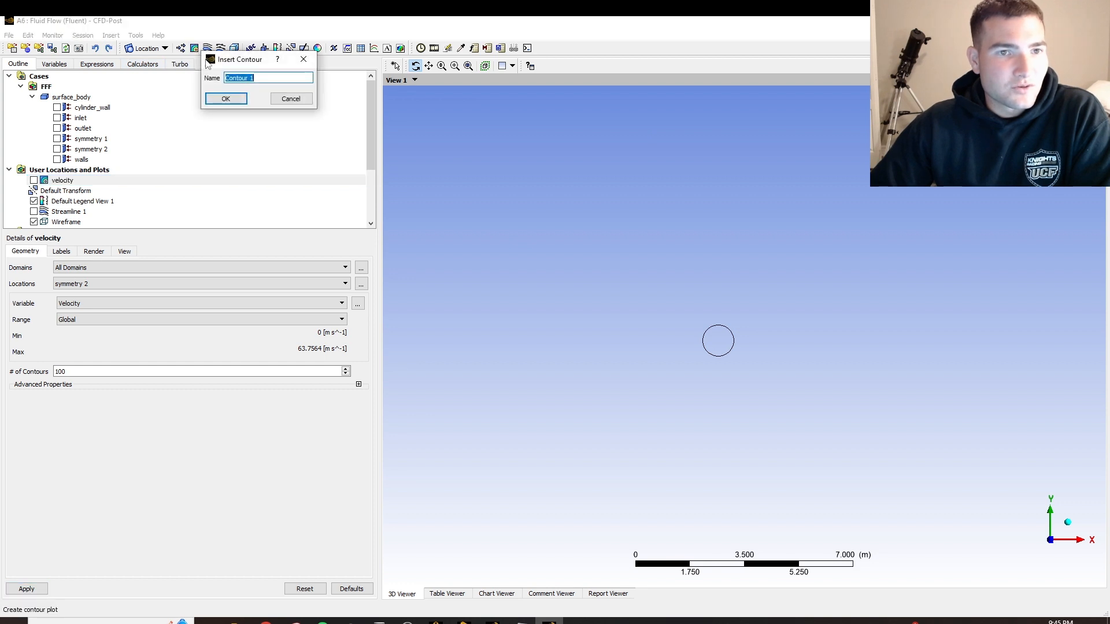
{"action": "type", "text": "pr"}
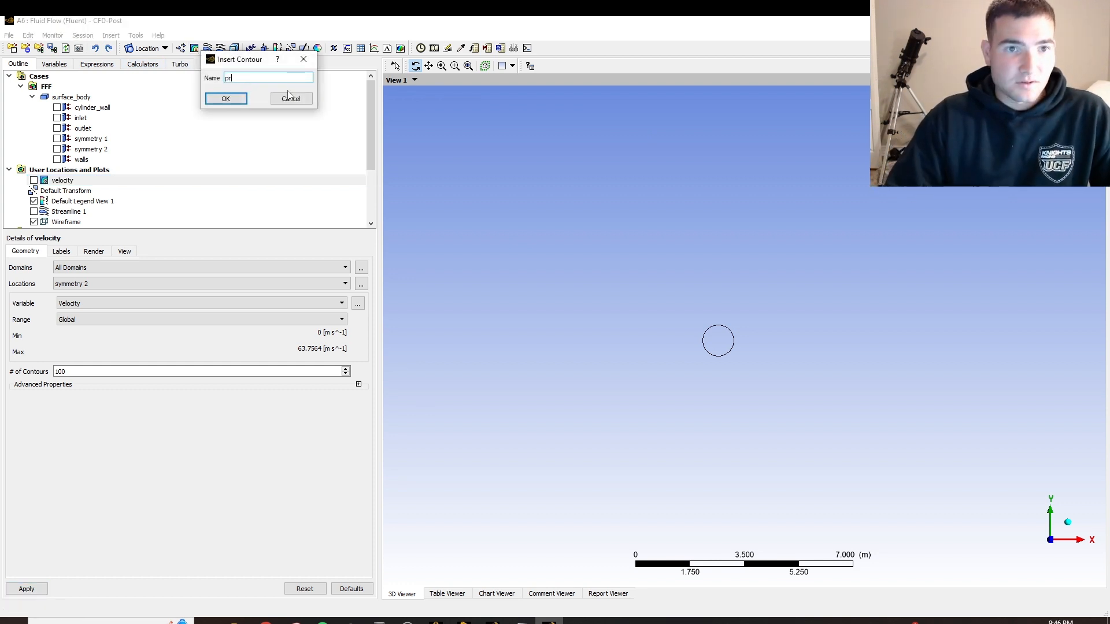
{"action": "type", "text": "essure"}
{"action": "key", "text": "Return"}
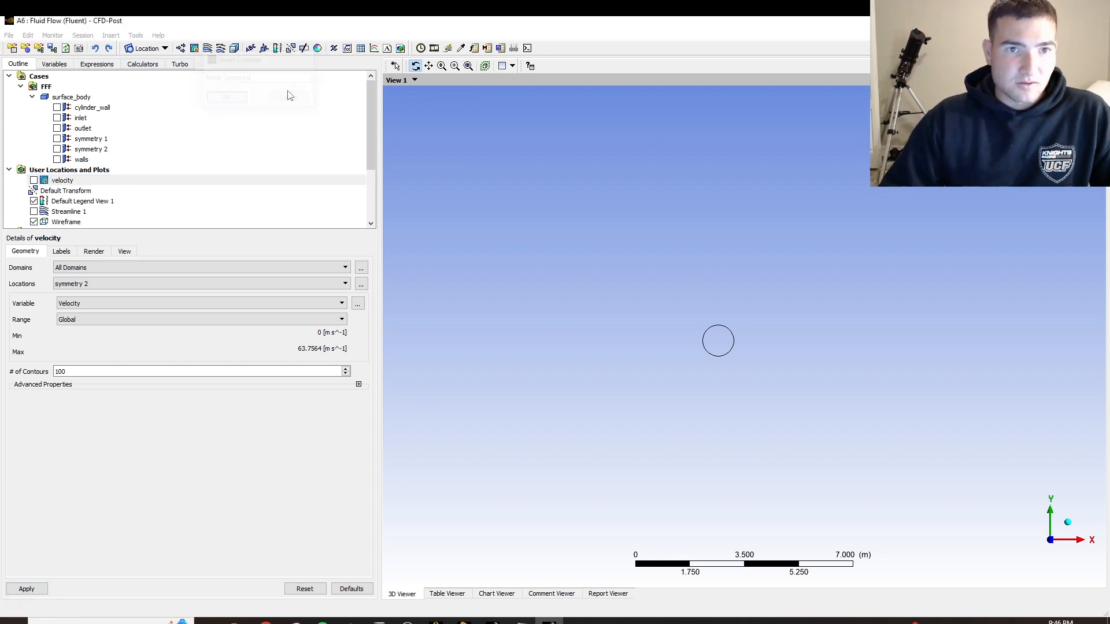
Place the pressure contour on symmetry 2 with a Global range and 100 contours, and apply it
{"action": "left_click", "coordinate": [87, 320]}
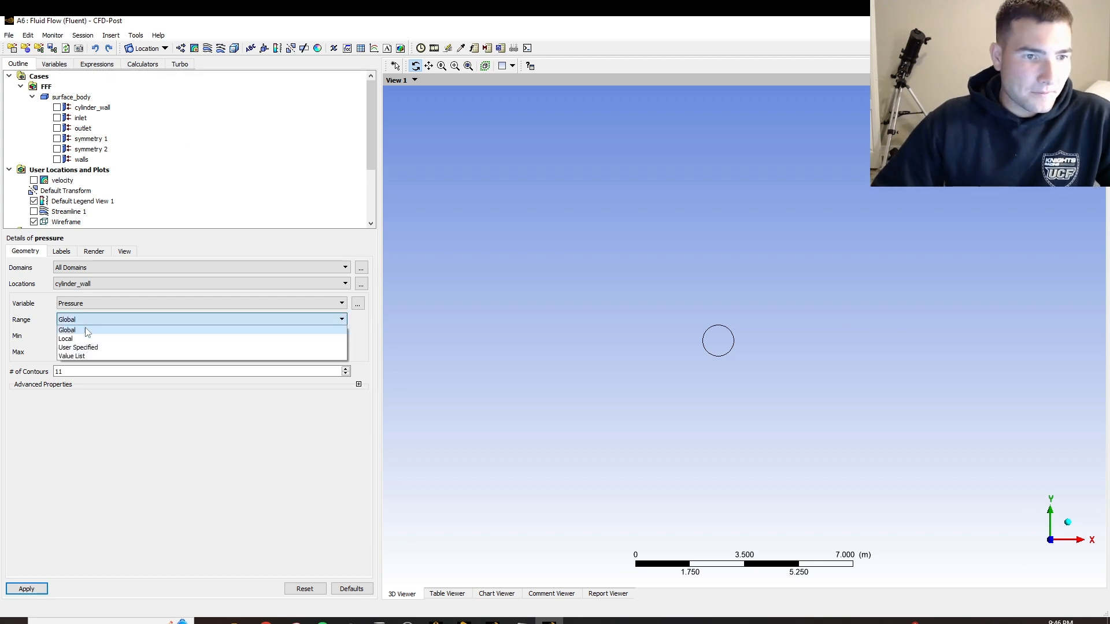
{"action": "left_click", "coordinate": [86, 322]}
{"action": "left_click", "coordinate": [86, 284]}
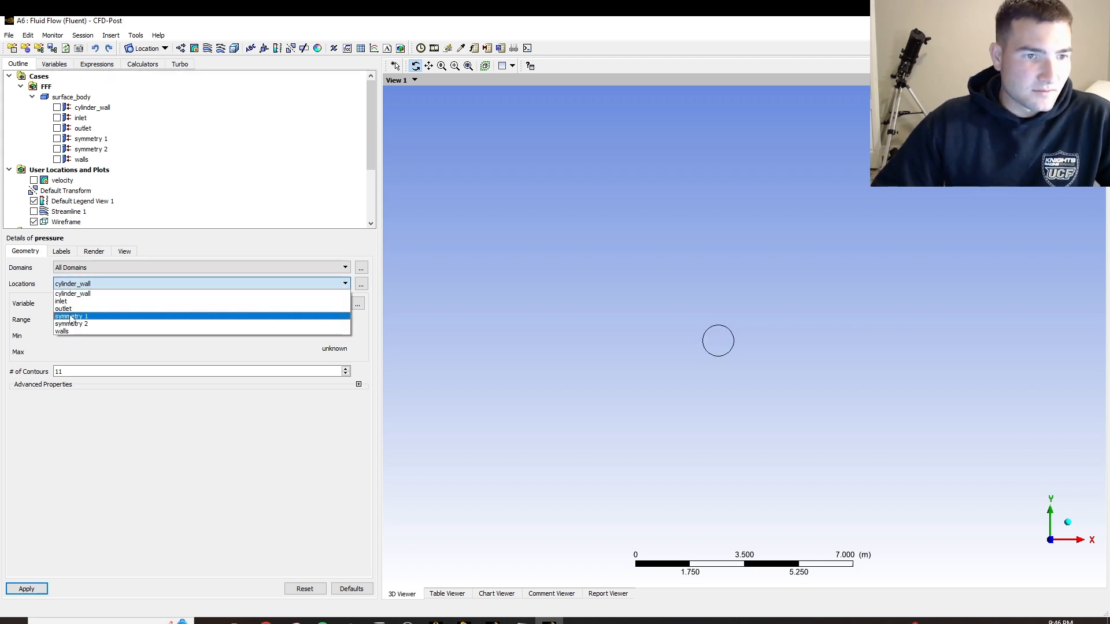
{"action": "left_click", "coordinate": [73, 325]}
{"action": "left_click", "coordinate": [71, 369]}
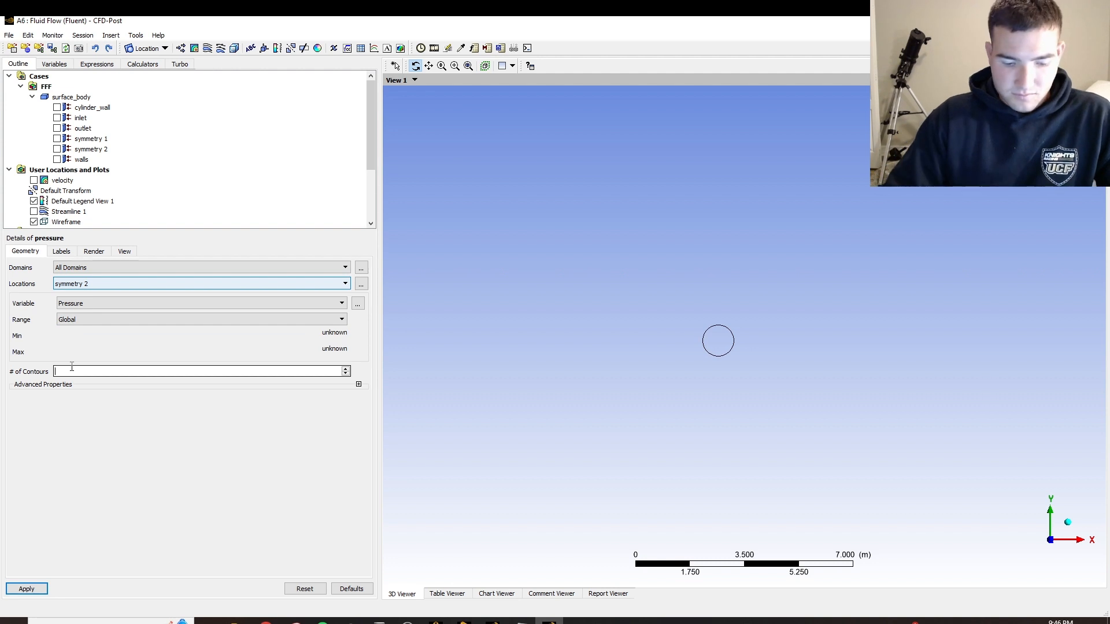
{"action": "left_click", "coordinate": [24, 587]}
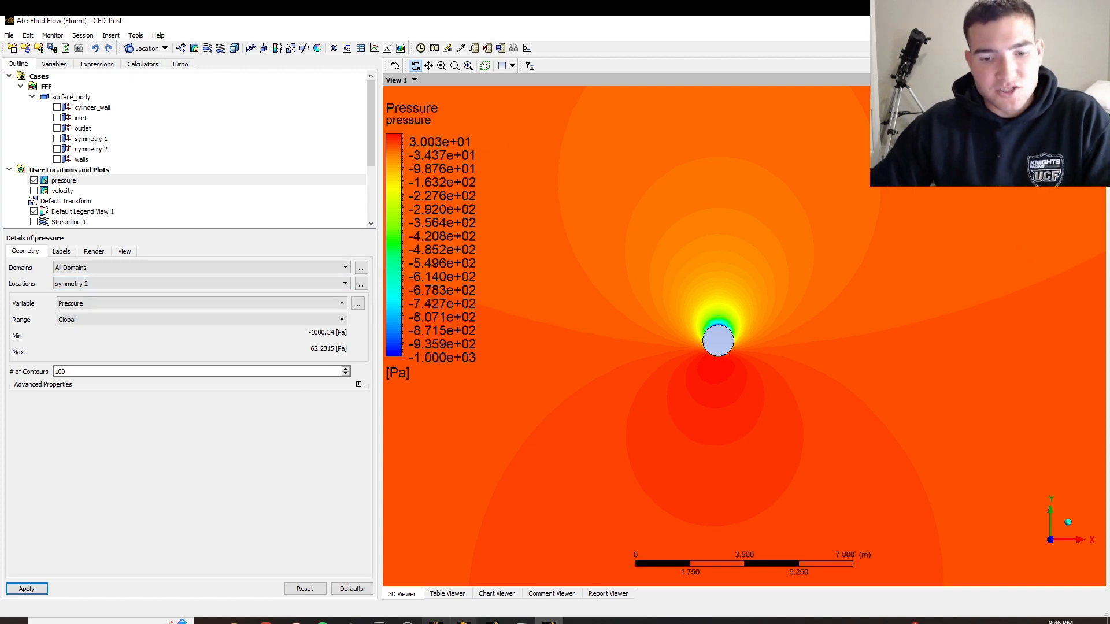
Switch to Fluent and open the Forces report under the results reports
{"action": "left_click", "coordinate": [492, 621]}
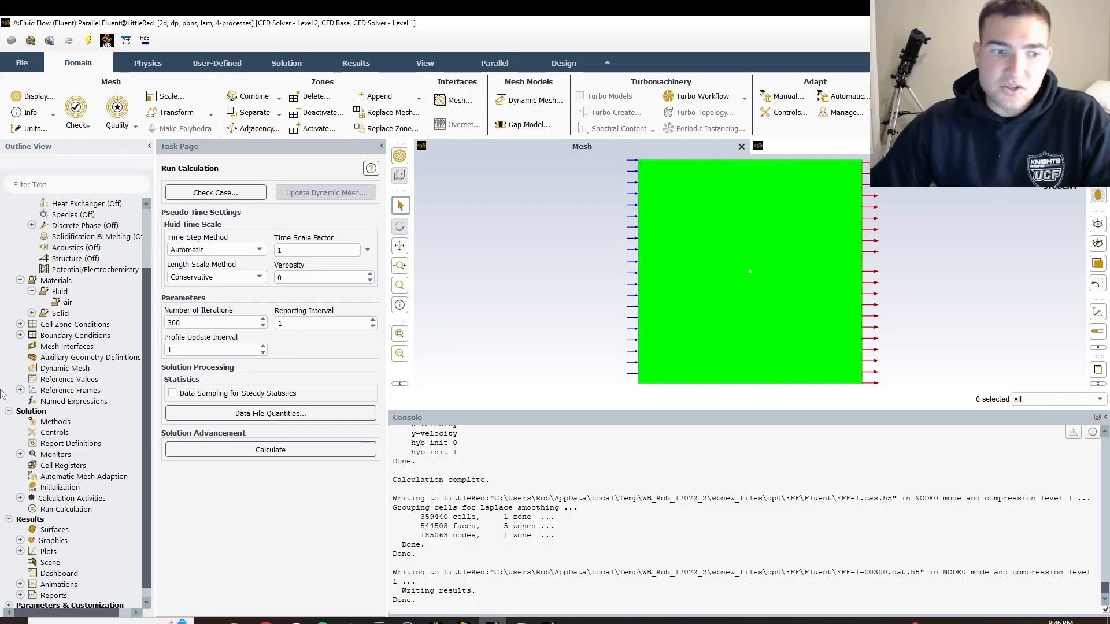
{"action": "scroll", "coordinate": [60, 386], "scroll_direction": "down", "scroll_amount": 1}
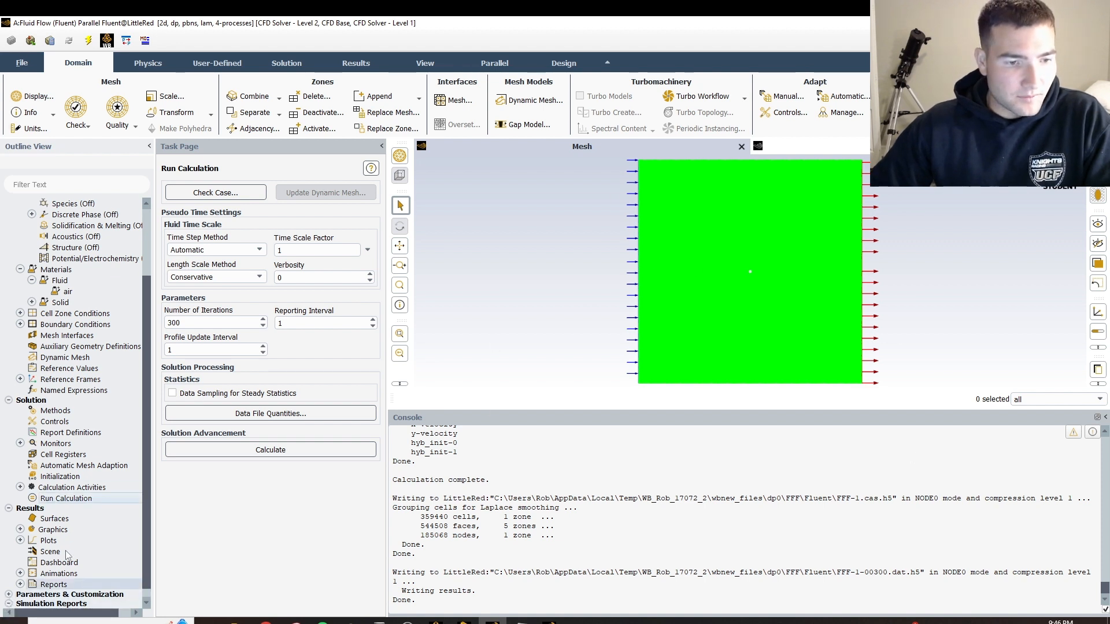
{"action": "left_click", "coordinate": [8, 603]}
{"action": "left_click", "coordinate": [8, 584]}
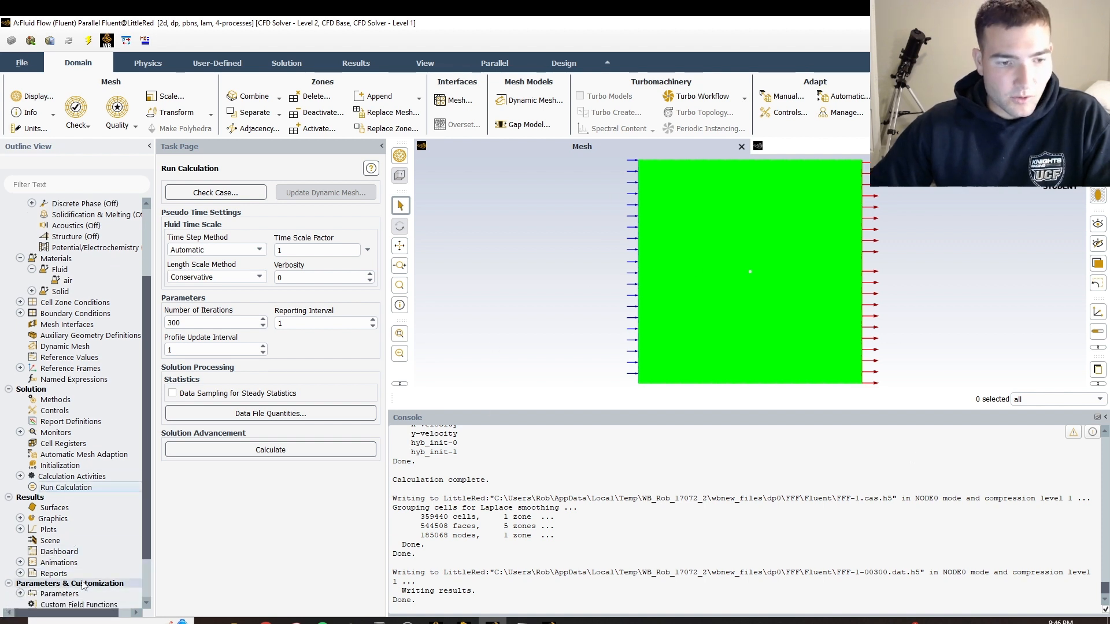
{"action": "left_click", "coordinate": [20, 573]}
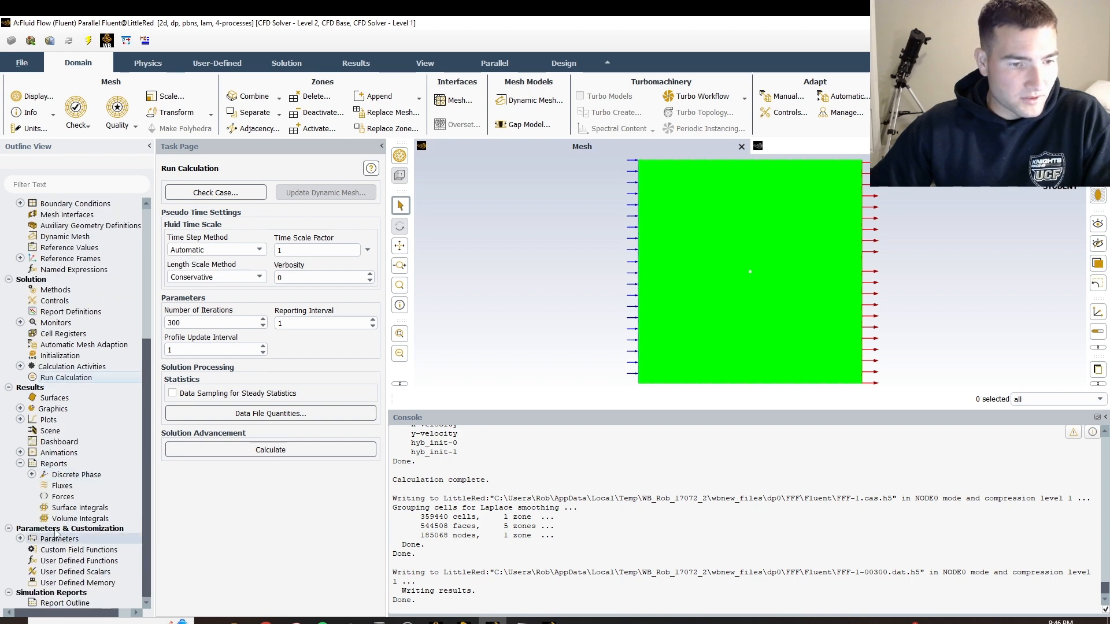
{"action": "double_click", "coordinate": [61, 497]}
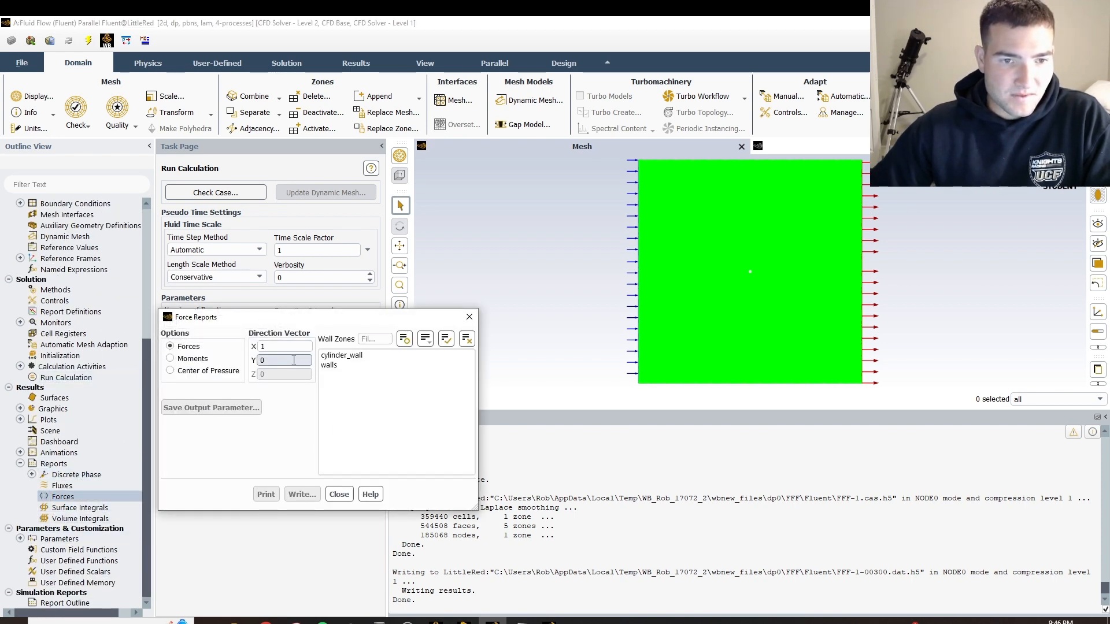
Print the force report for cylinder_wall along the X direction and highlight the net total force in the console
{"action": "left_click_drag", "start_coordinate": [255, 325], "coordinate": [307, 253]}
{"action": "left_click", "coordinate": [393, 284]}
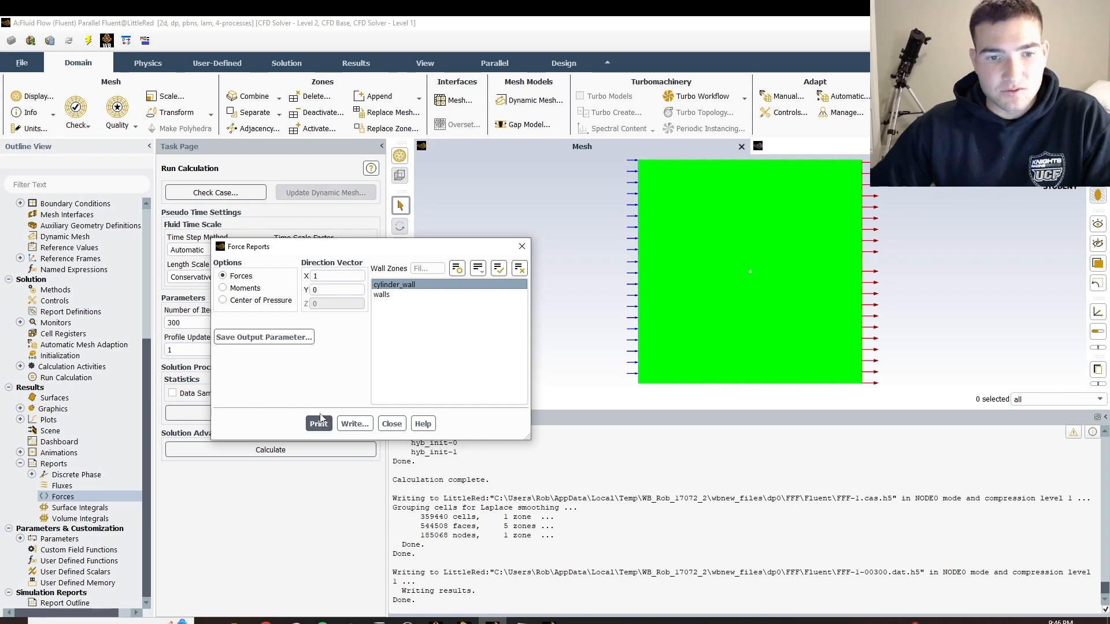
{"action": "left_click", "coordinate": [320, 421]}
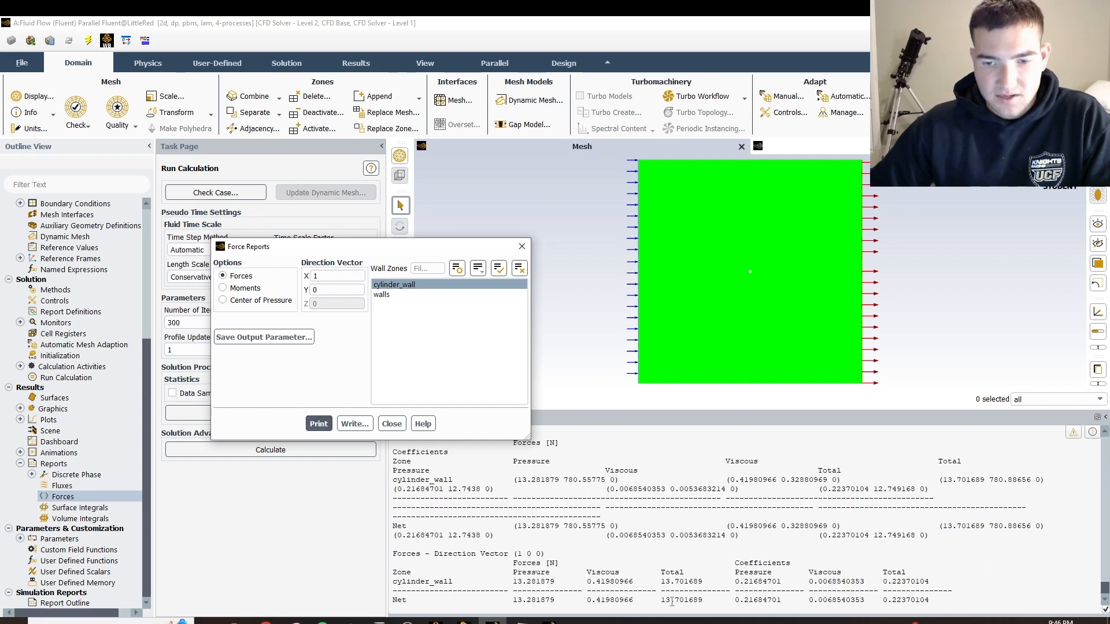
{"action": "left_click_drag", "start_coordinate": [662, 600], "coordinate": [702, 602]}
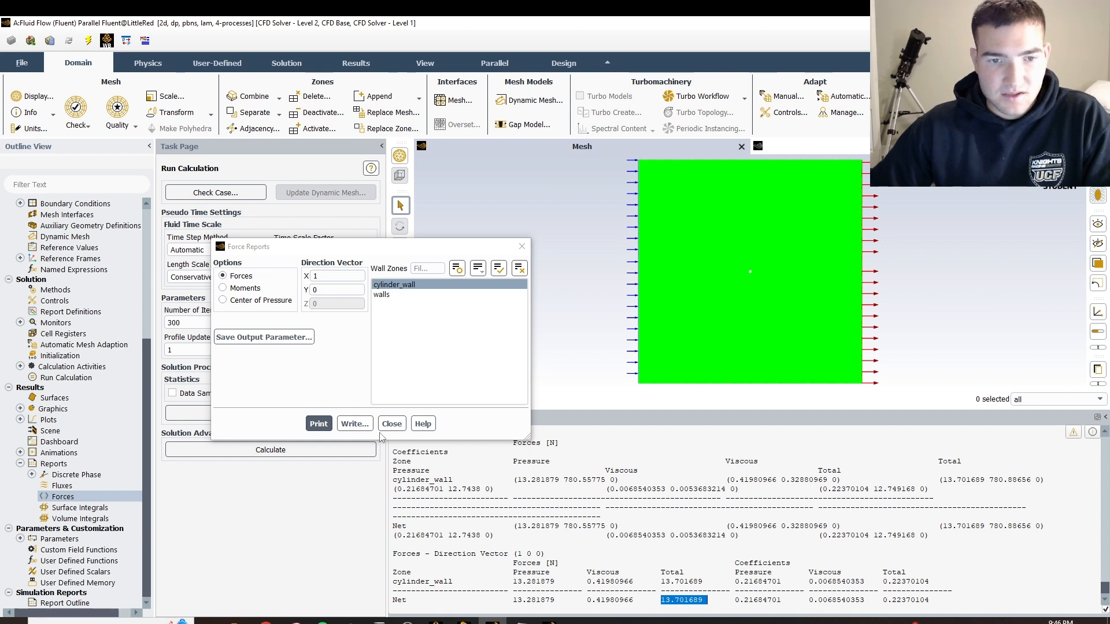
Set the direction vector to X 0, Y 1, print the cylinder_wall force report, highlight its net total force and close the dialog
{"action": "left_click", "coordinate": [346, 290]}
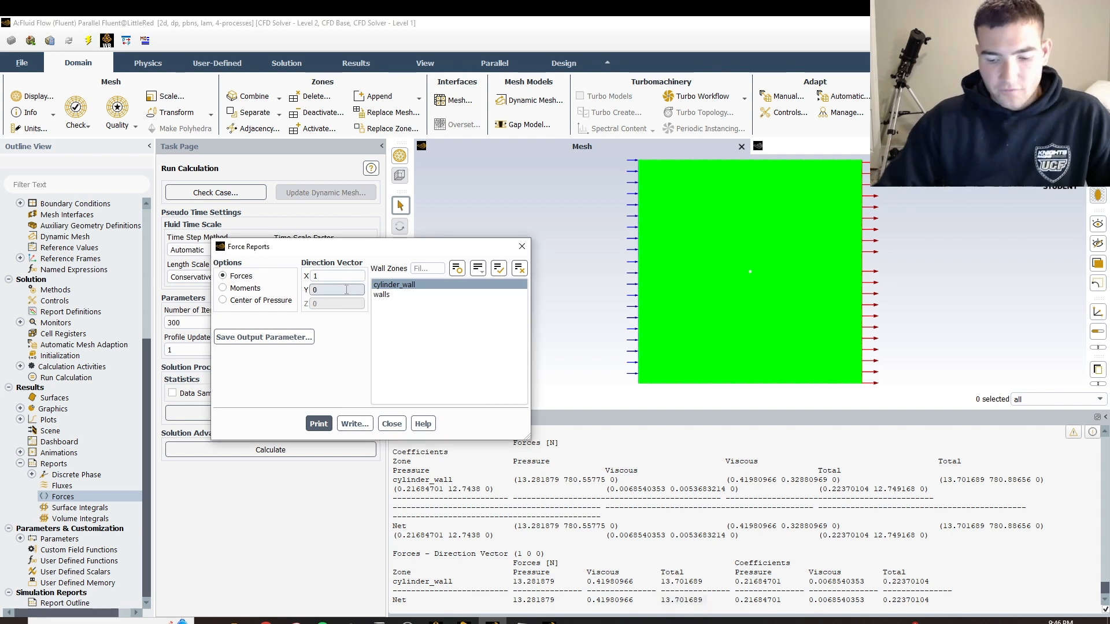
{"action": "key", "text": "BackSpace"}
{"action": "type", "text": "1"}
{"action": "left_click", "coordinate": [345, 278]}
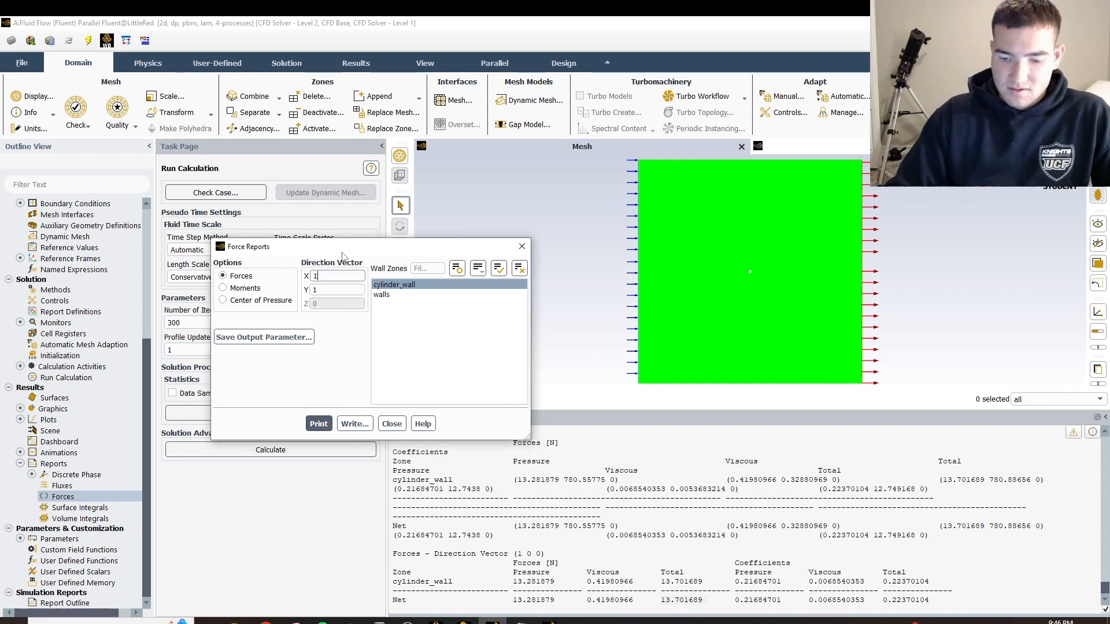
{"action": "key", "text": "BackSpace"}
{"action": "type", "text": "0"}
{"action": "left_click", "coordinate": [318, 423]}
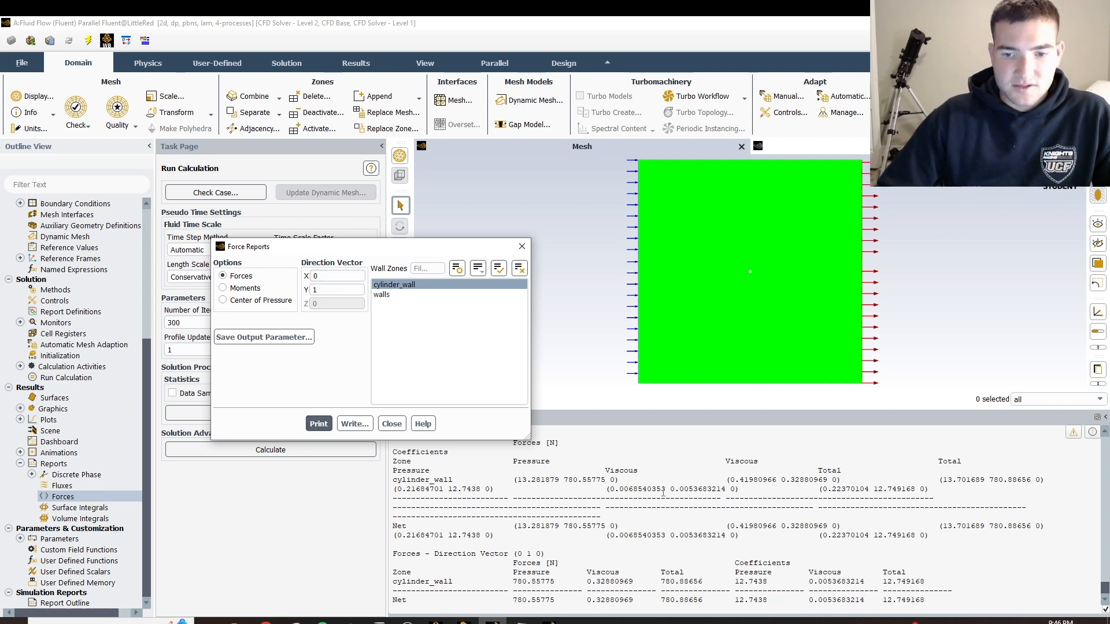
{"action": "left_click_drag", "start_coordinate": [661, 600], "coordinate": [705, 601]}
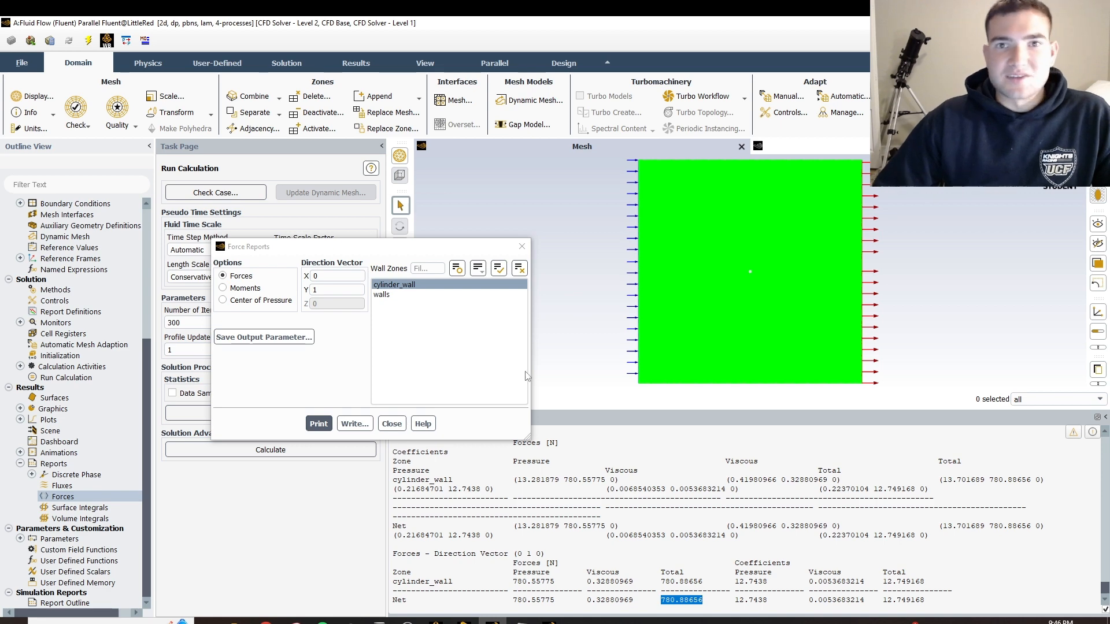
{"action": "left_click", "coordinate": [391, 424]}
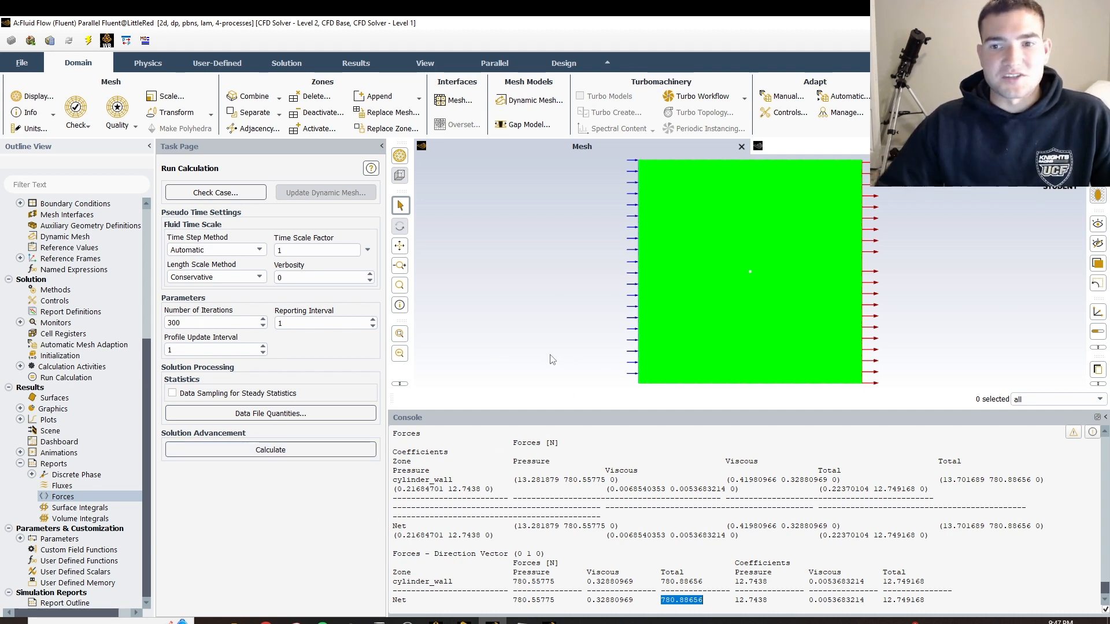
{"action": "scroll", "coordinate": [731, 276], "scroll_direction": "down", "scroll_amount": 1}
{"action": "scroll", "coordinate": [747, 270], "scroll_direction": "up", "scroll_amount": 3}
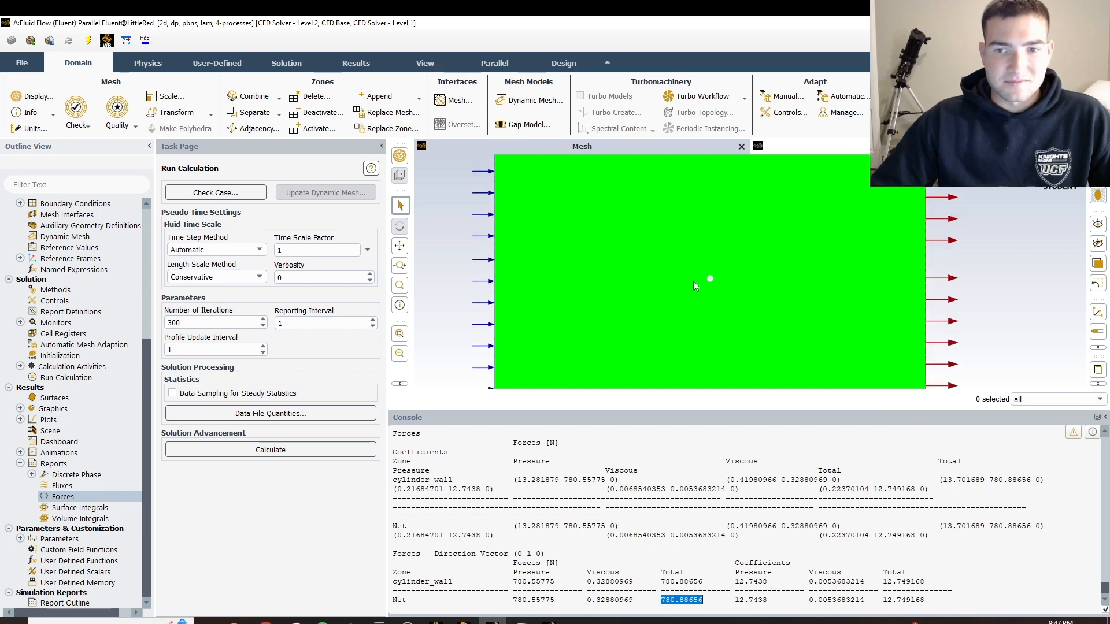
{"action": "scroll", "coordinate": [716, 278], "scroll_direction": "up", "scroll_amount": 4}
{"action": "left_click", "coordinate": [407, 621]}
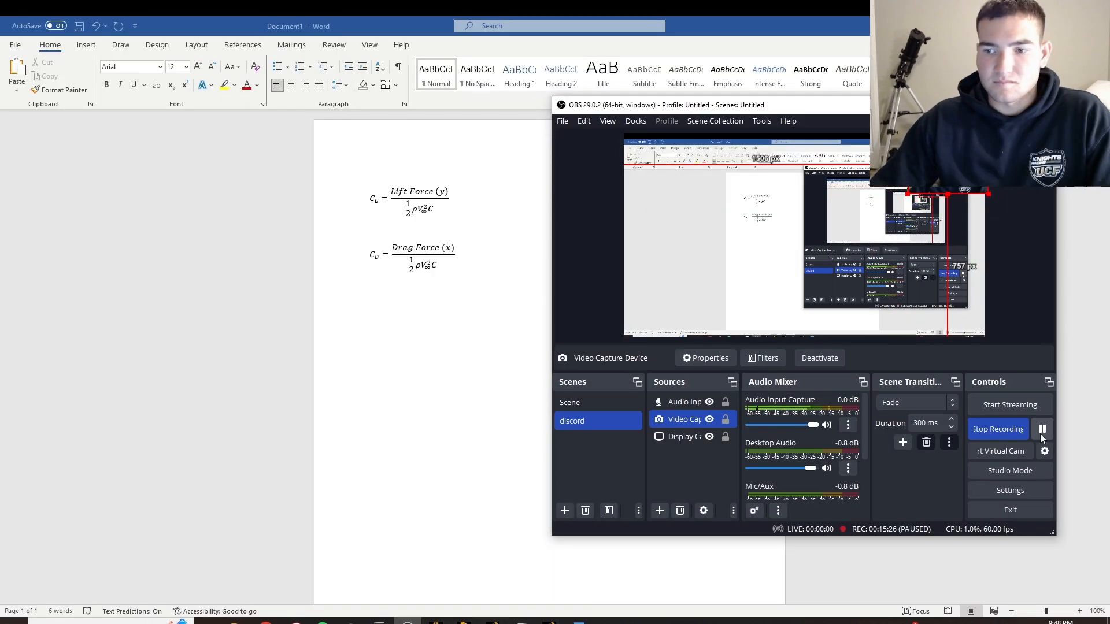
{"action": "left_click", "coordinate": [407, 622]}
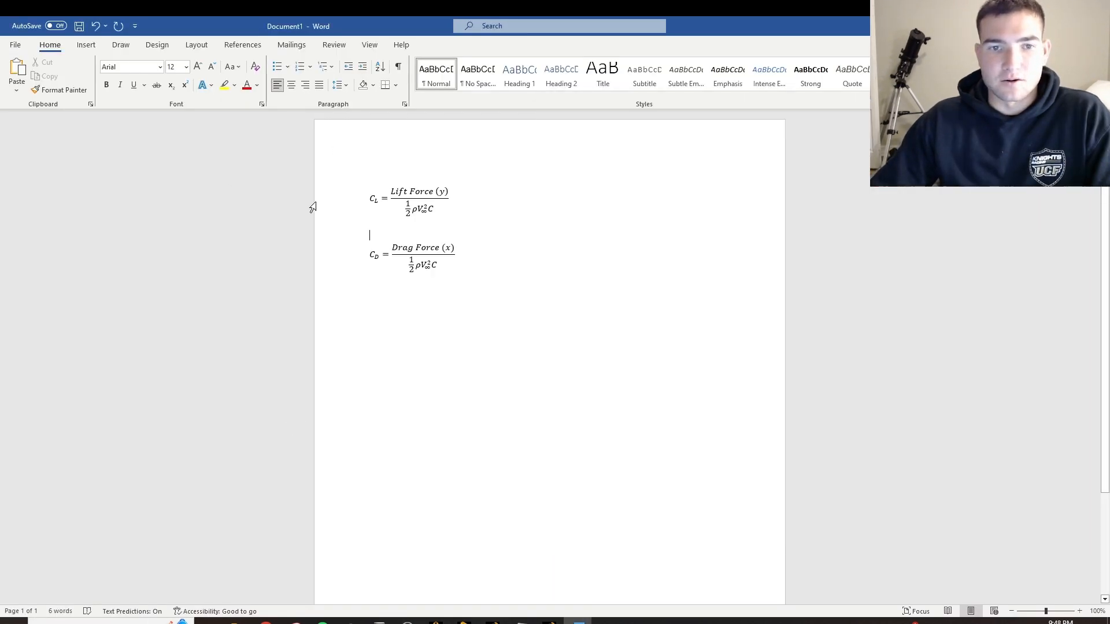
Switch to Word and review the lift and drag coefficient equations, selecting the lift coefficient equation
{"action": "left_click_drag", "start_coordinate": [312, 207], "coordinate": [497, 268]}
{"action": "left_click", "coordinate": [277, 161]}
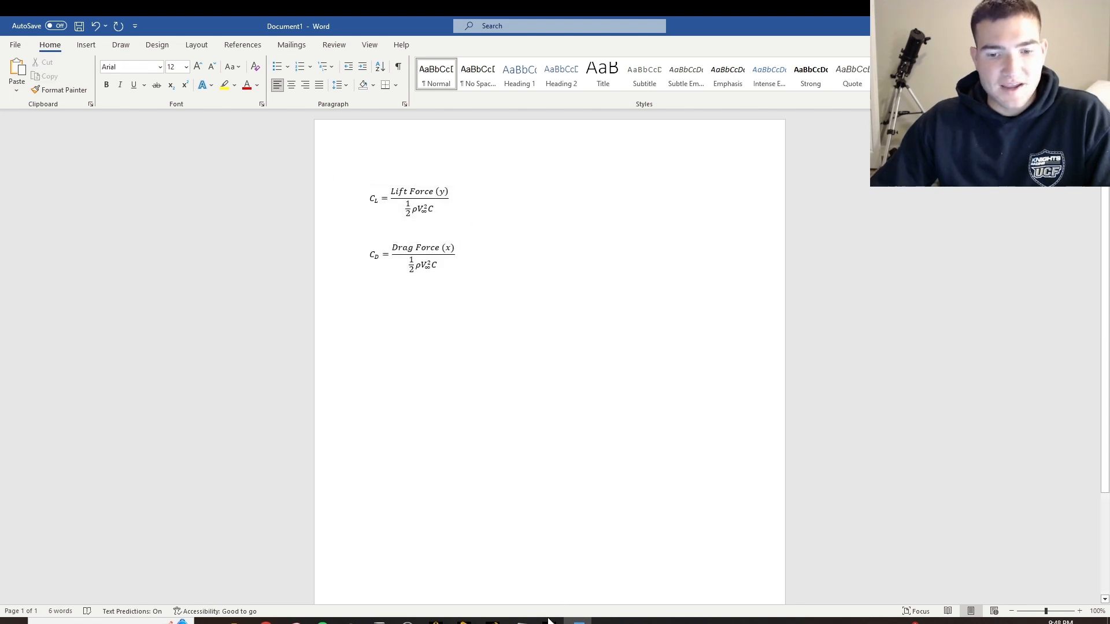
{"action": "left_click", "coordinate": [419, 199]}
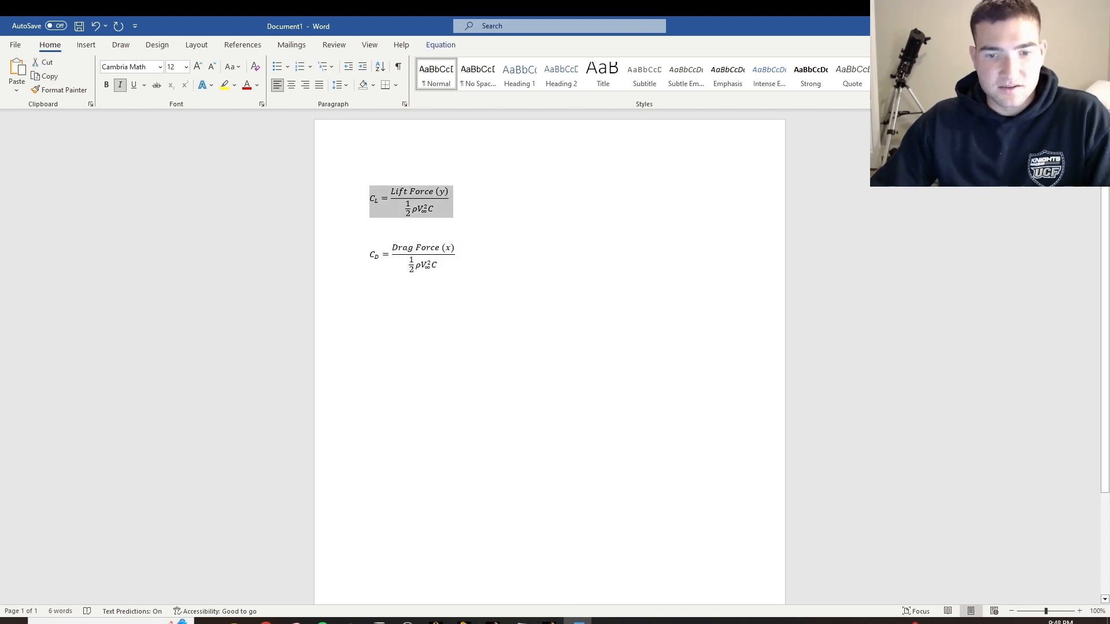
Switch back to Fluent and locate the Y direction vector and the net total lift force in the printed report
{"action": "left_click", "coordinate": [493, 621]}
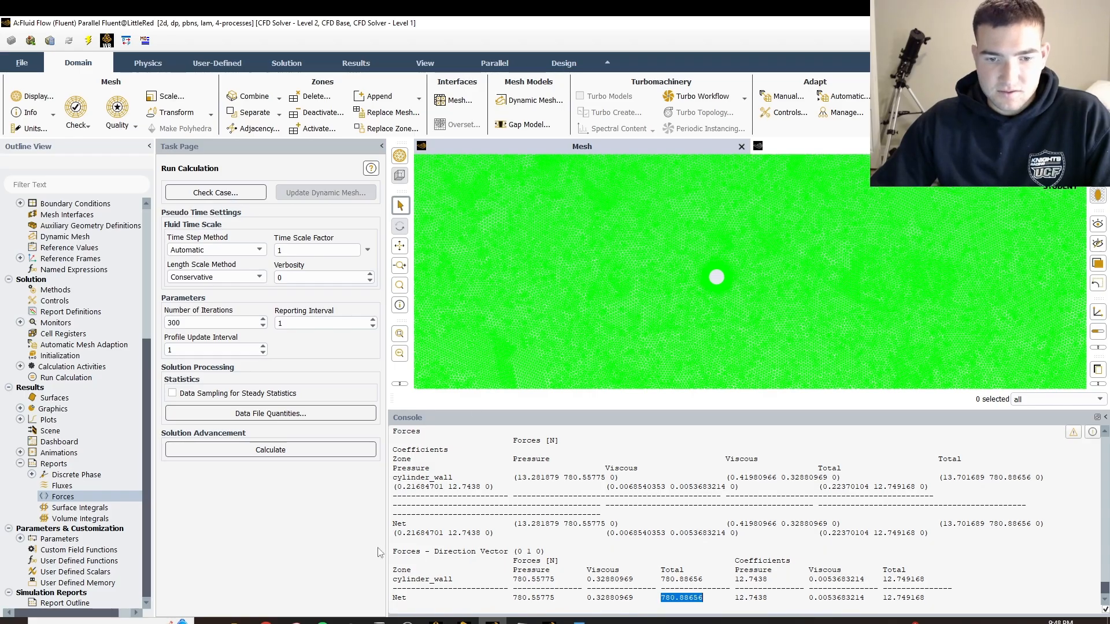
{"action": "left_click", "coordinate": [472, 555]}
{"action": "left_click_drag", "start_coordinate": [446, 553], "coordinate": [531, 554]}
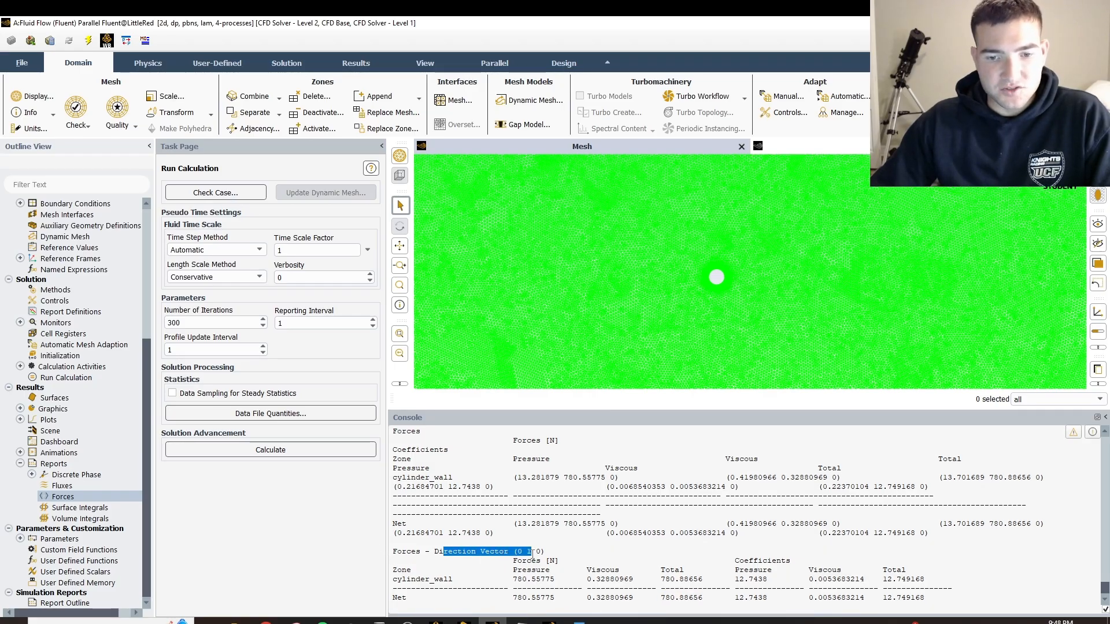
{"action": "left_click", "coordinate": [532, 554]}
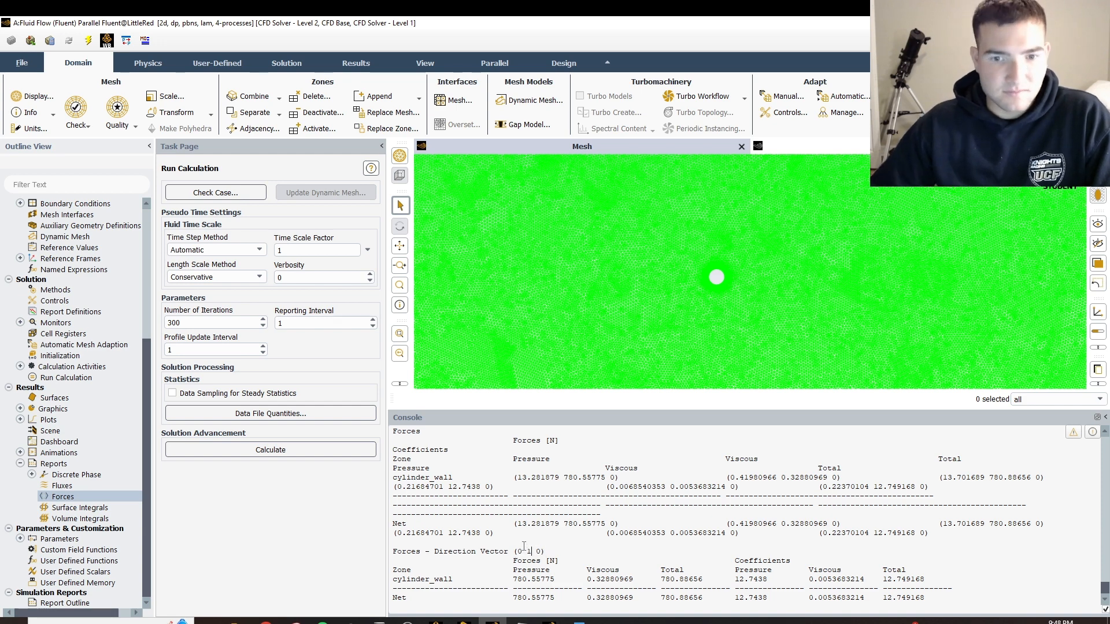
{"action": "left_click_drag", "start_coordinate": [530, 549], "coordinate": [527, 545]}
{"action": "left_click", "coordinate": [537, 548]}
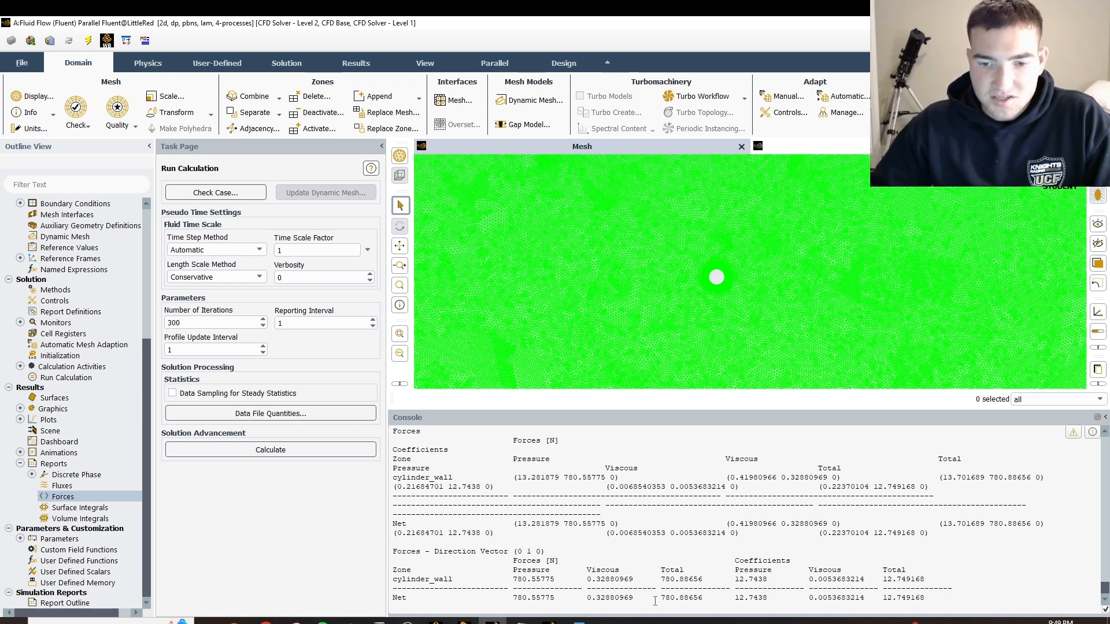
{"action": "left_click_drag", "start_coordinate": [659, 598], "coordinate": [696, 599]}
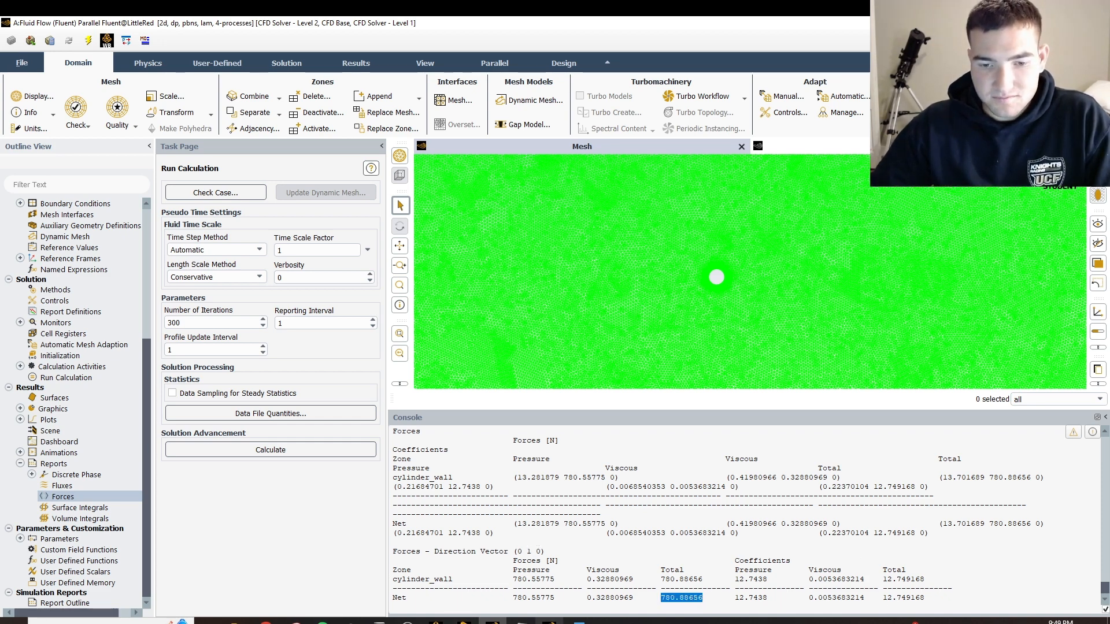